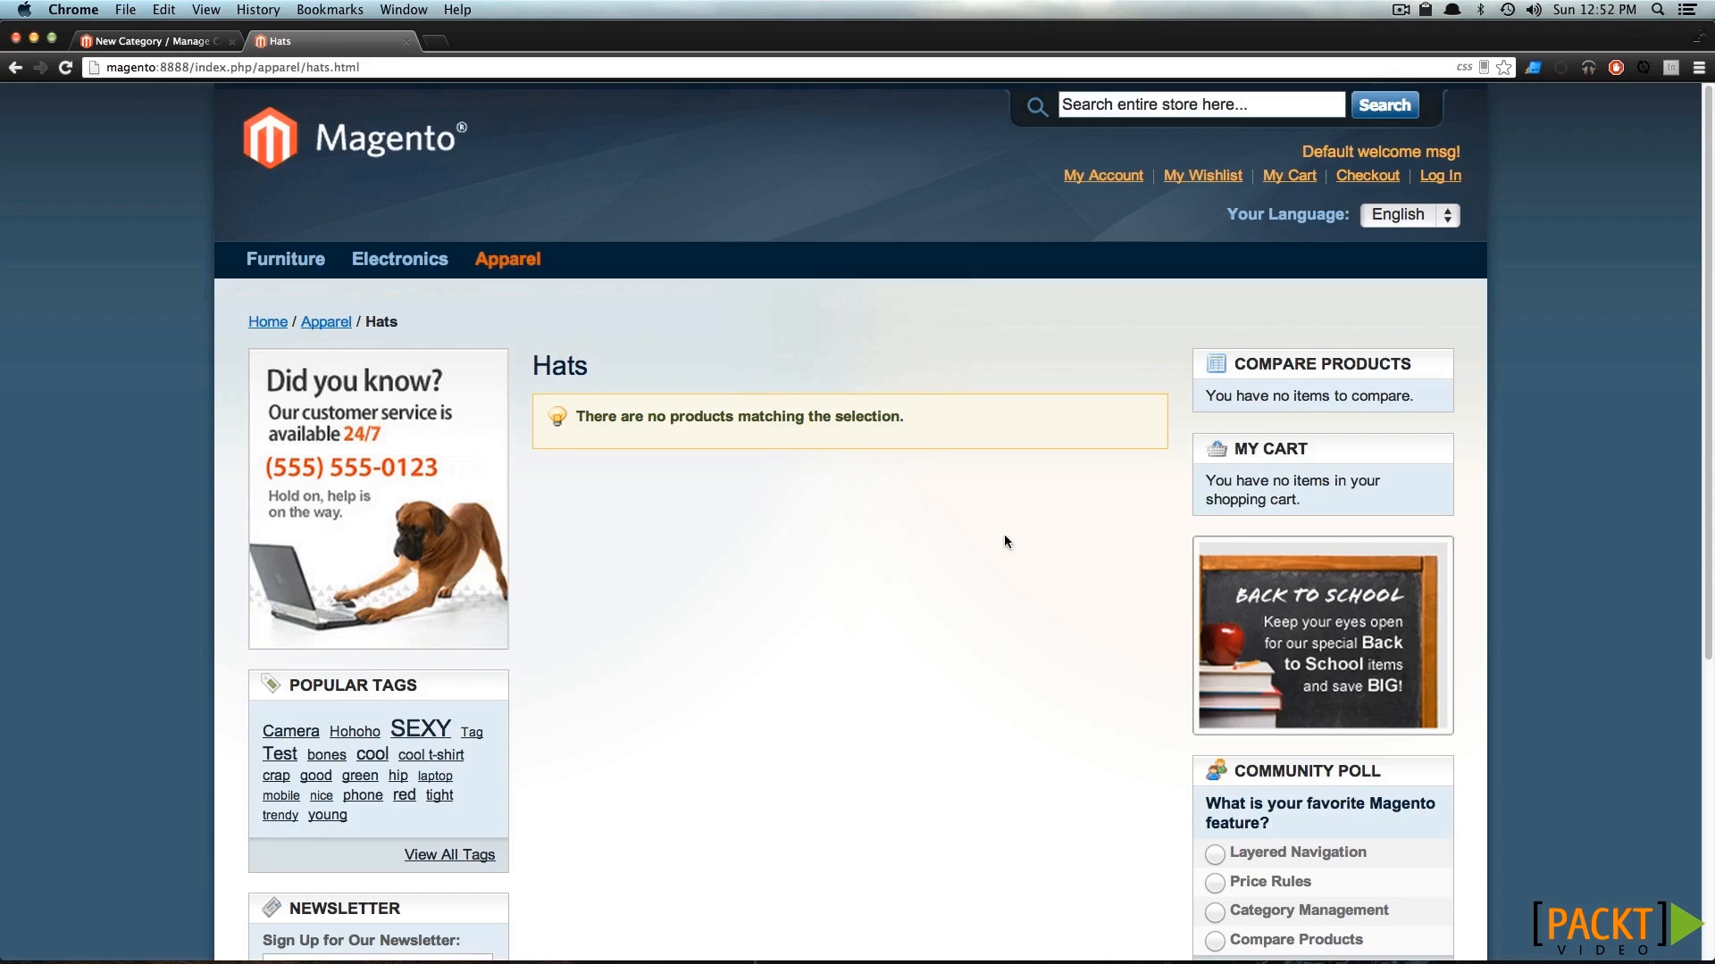
Paste the copied filler text beginning "Helvetica brooklyn" into the Hats category's description in the admin panel and save the category.
left_click(174, 42)
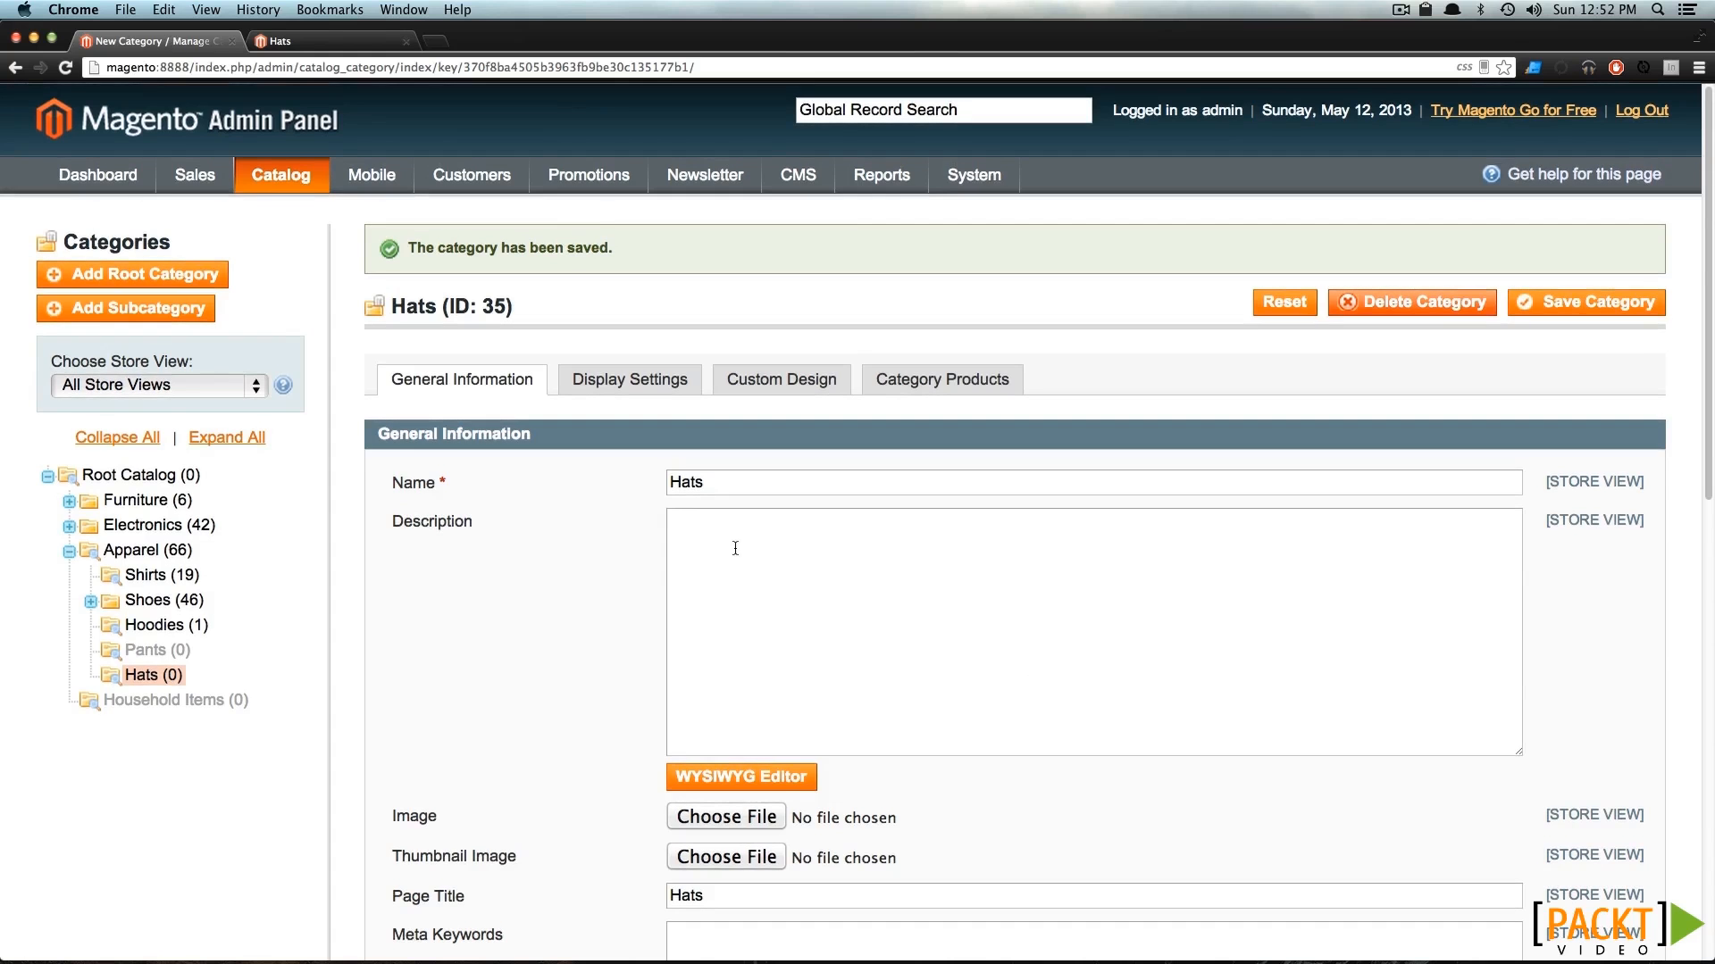
type("Helvetica brooklyn you probably haven't heard of them williamsburg, officia wayfarers mlkshk pop-up photo booth banjo exercitation. Odio PBR selfies, ea narwhal cliche seitan lomo sapiente. Neutra dolore YOLO, portland thundercats stumptown hoodie sed labore actually assumenda fingerstache velit. Et sapiente sunt, 90's freegan ut cardigan helvetica. Literally proident dolor, gastropub keytar selvage assumenda kogi blue bottle hella try-hard four loko fashion axe. Artisan fashion axe minim, quis kale chips post-ironic vero. Semiotics sustainable church-key ethical, gentrify organic iphone.")
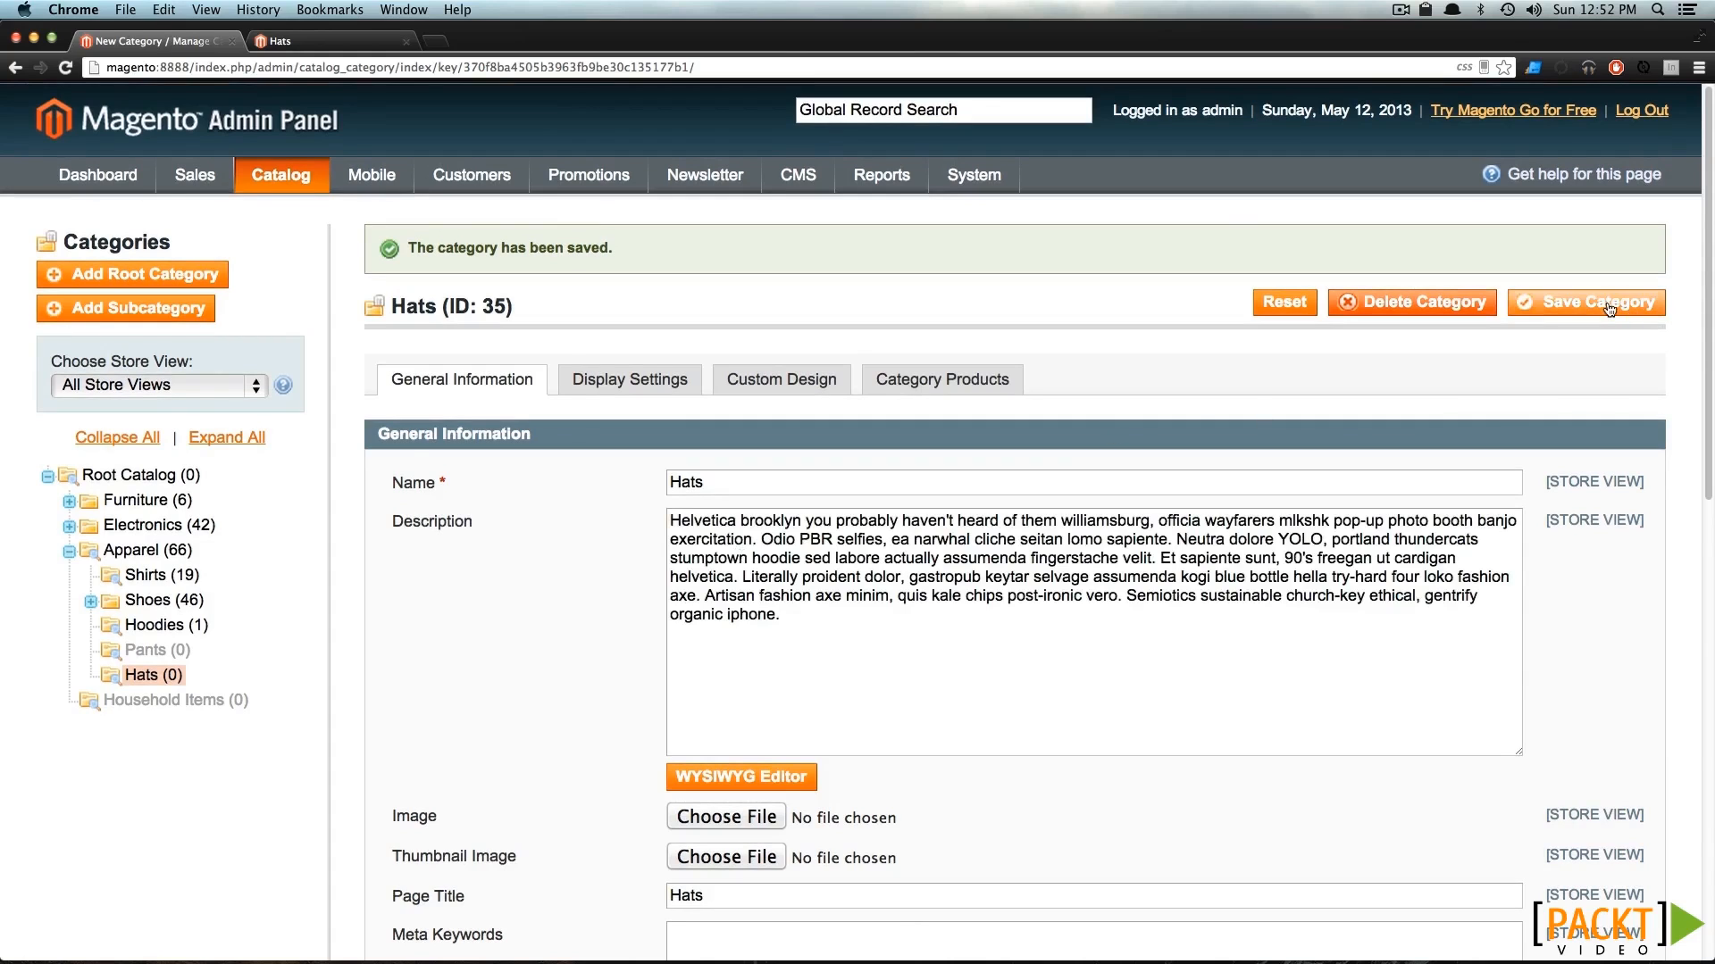
left_click(1582, 302)
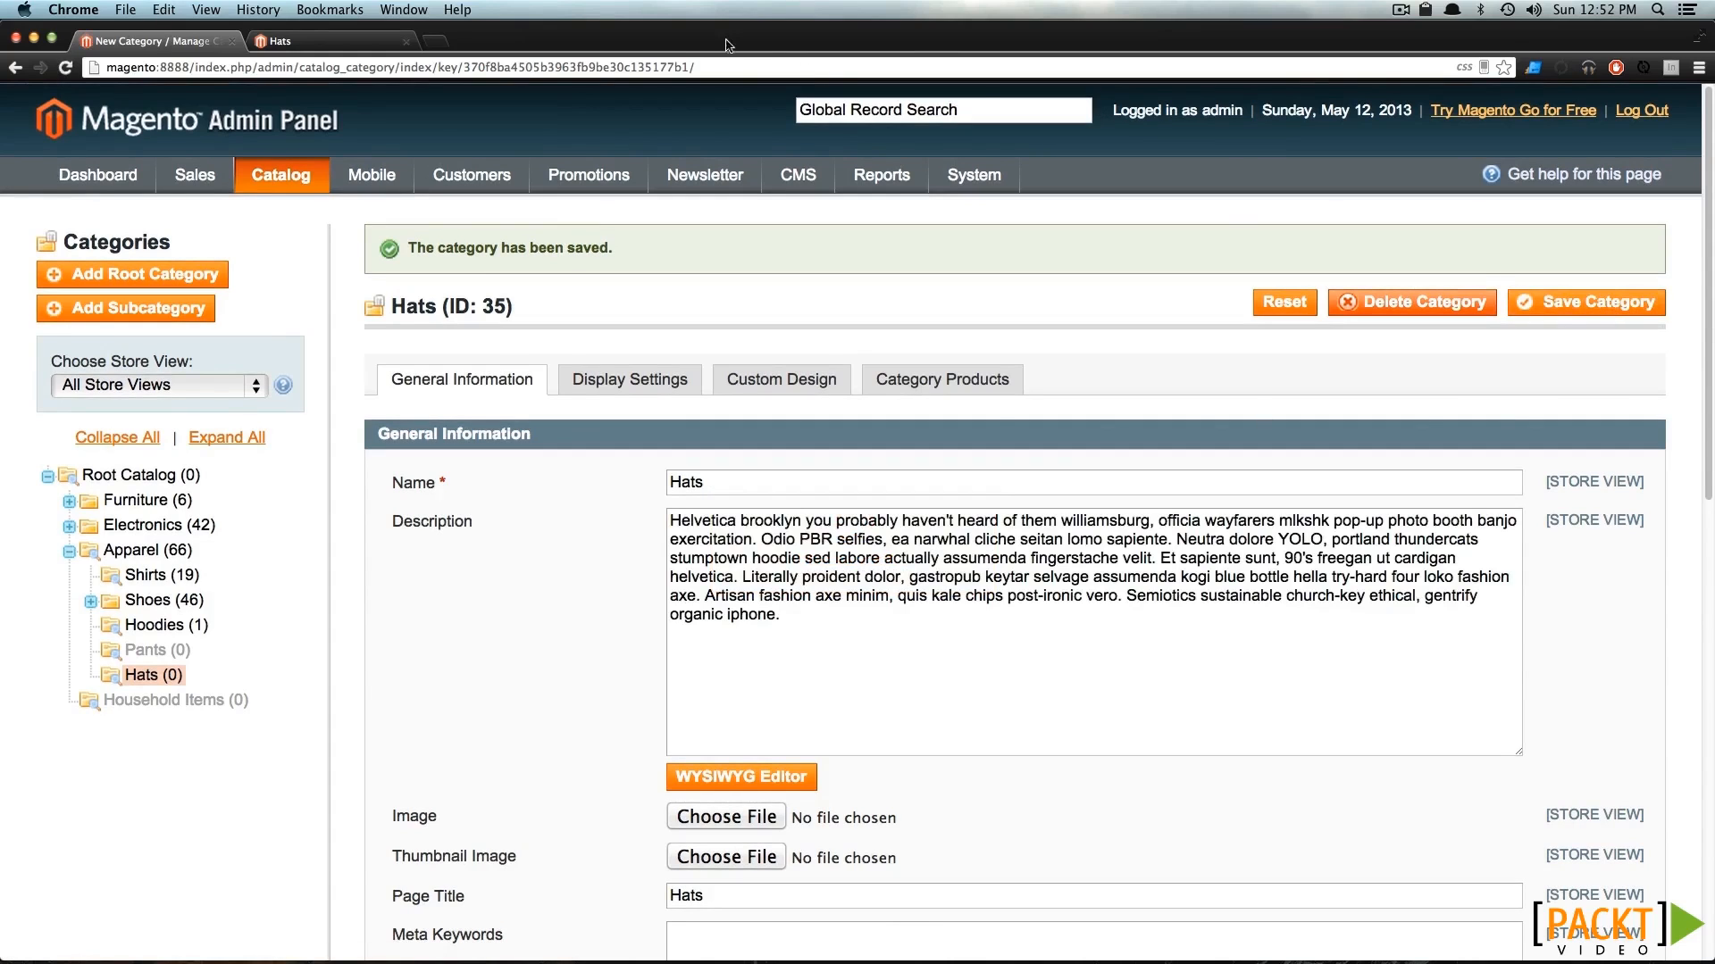
Reload the storefront's Hats page and check its description text and the entries of the Apparel submenu.
left_click(332, 41)
key("super+r")
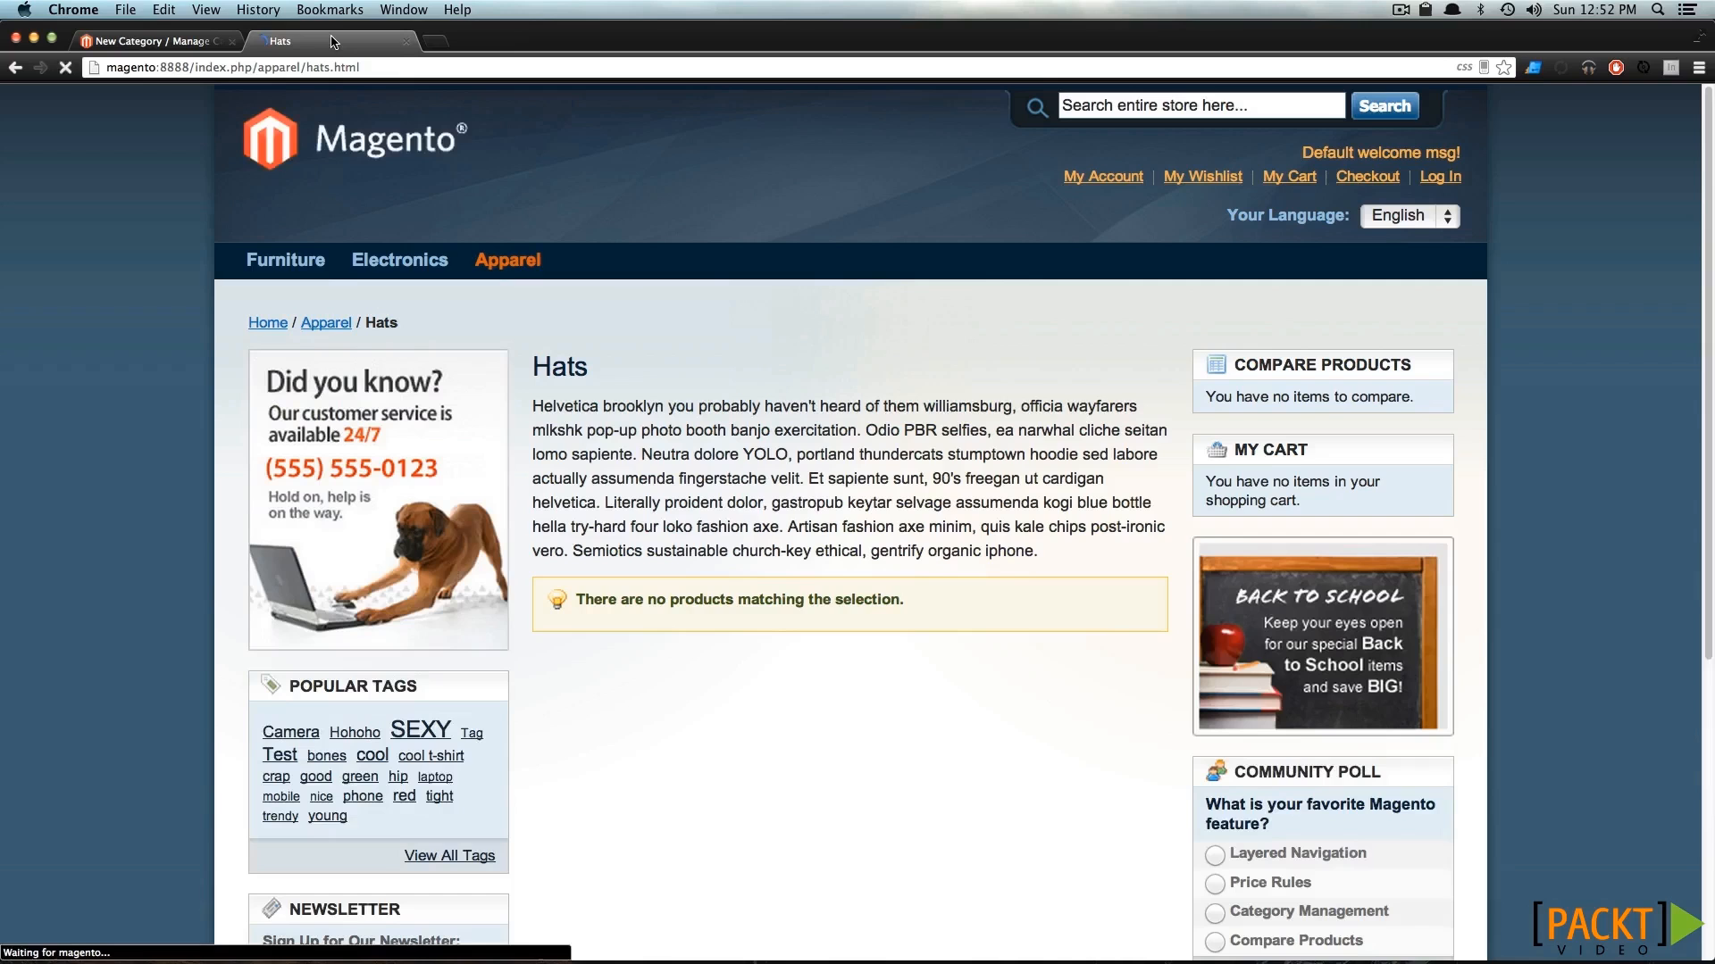
left_click_drag(1077, 503, 777, 487)
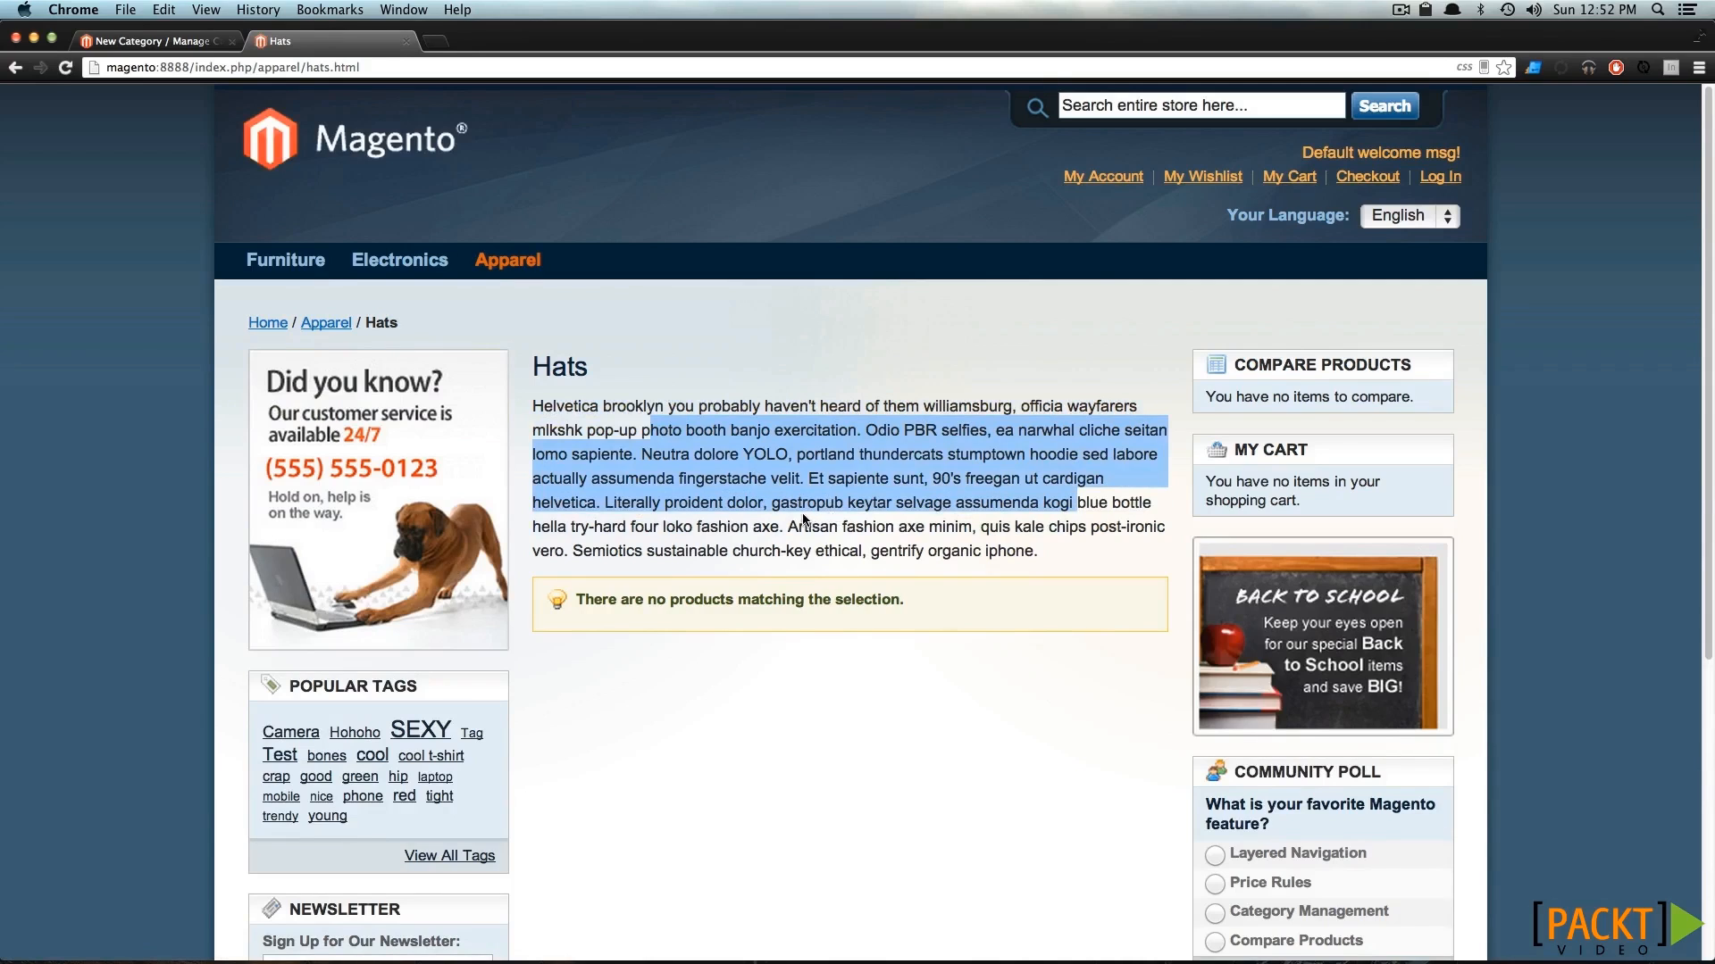
left_click(804, 520)
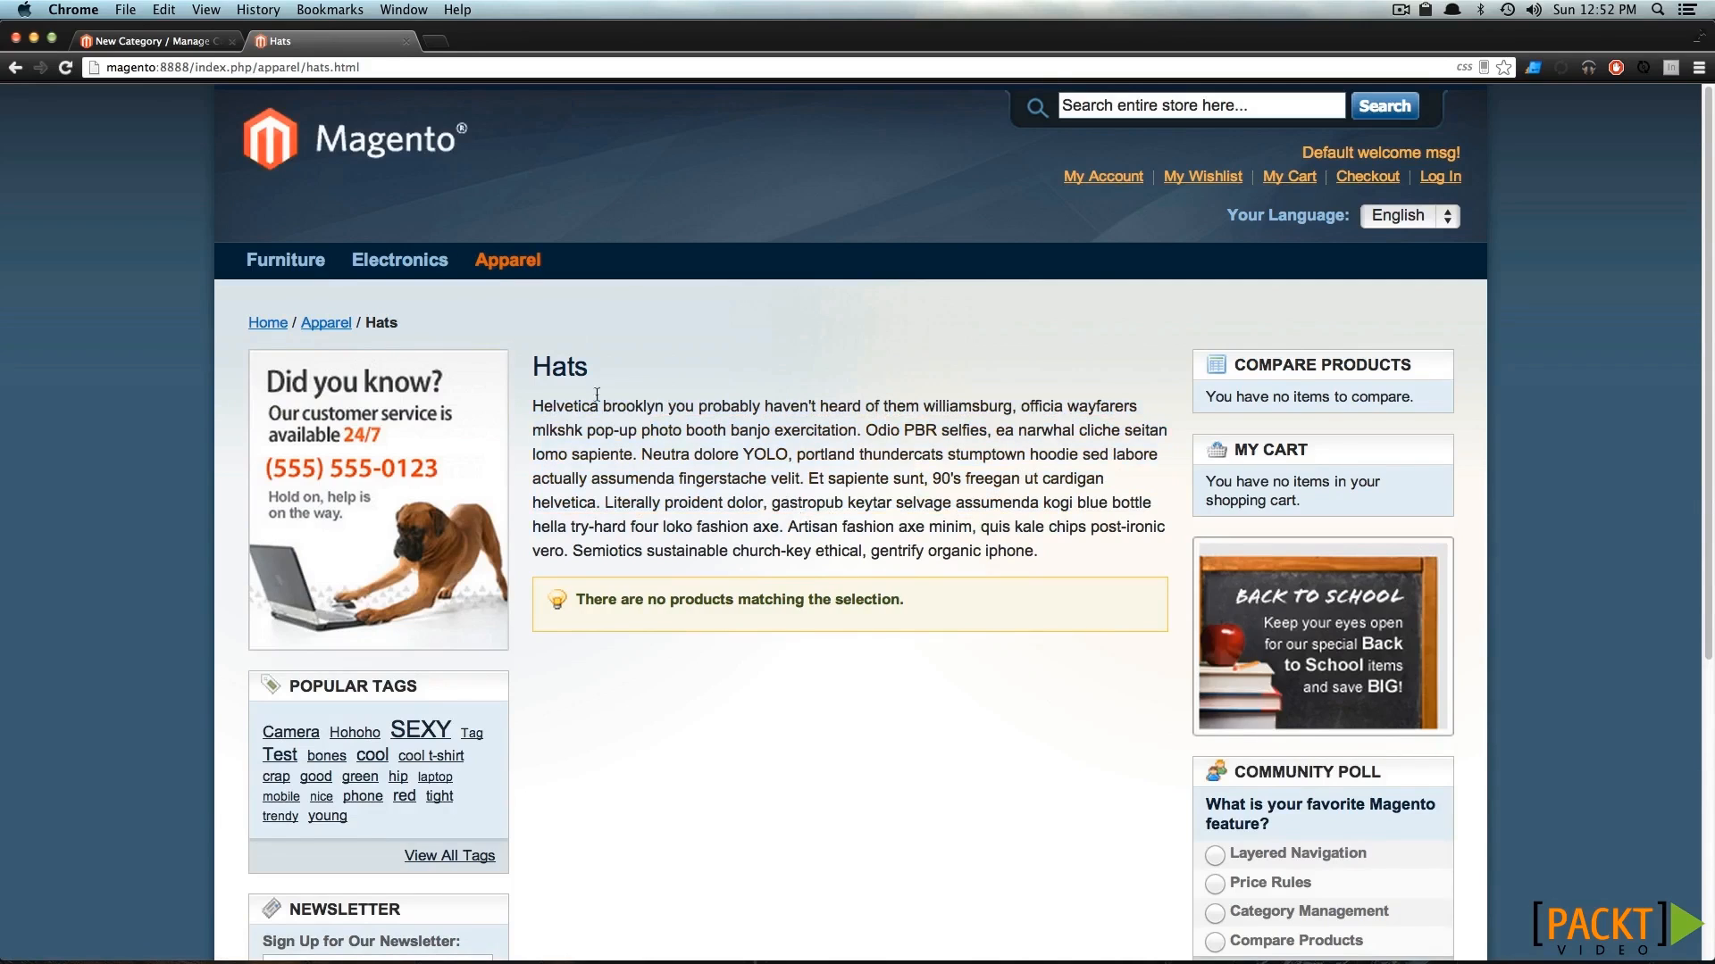
mouse_move(508, 260)
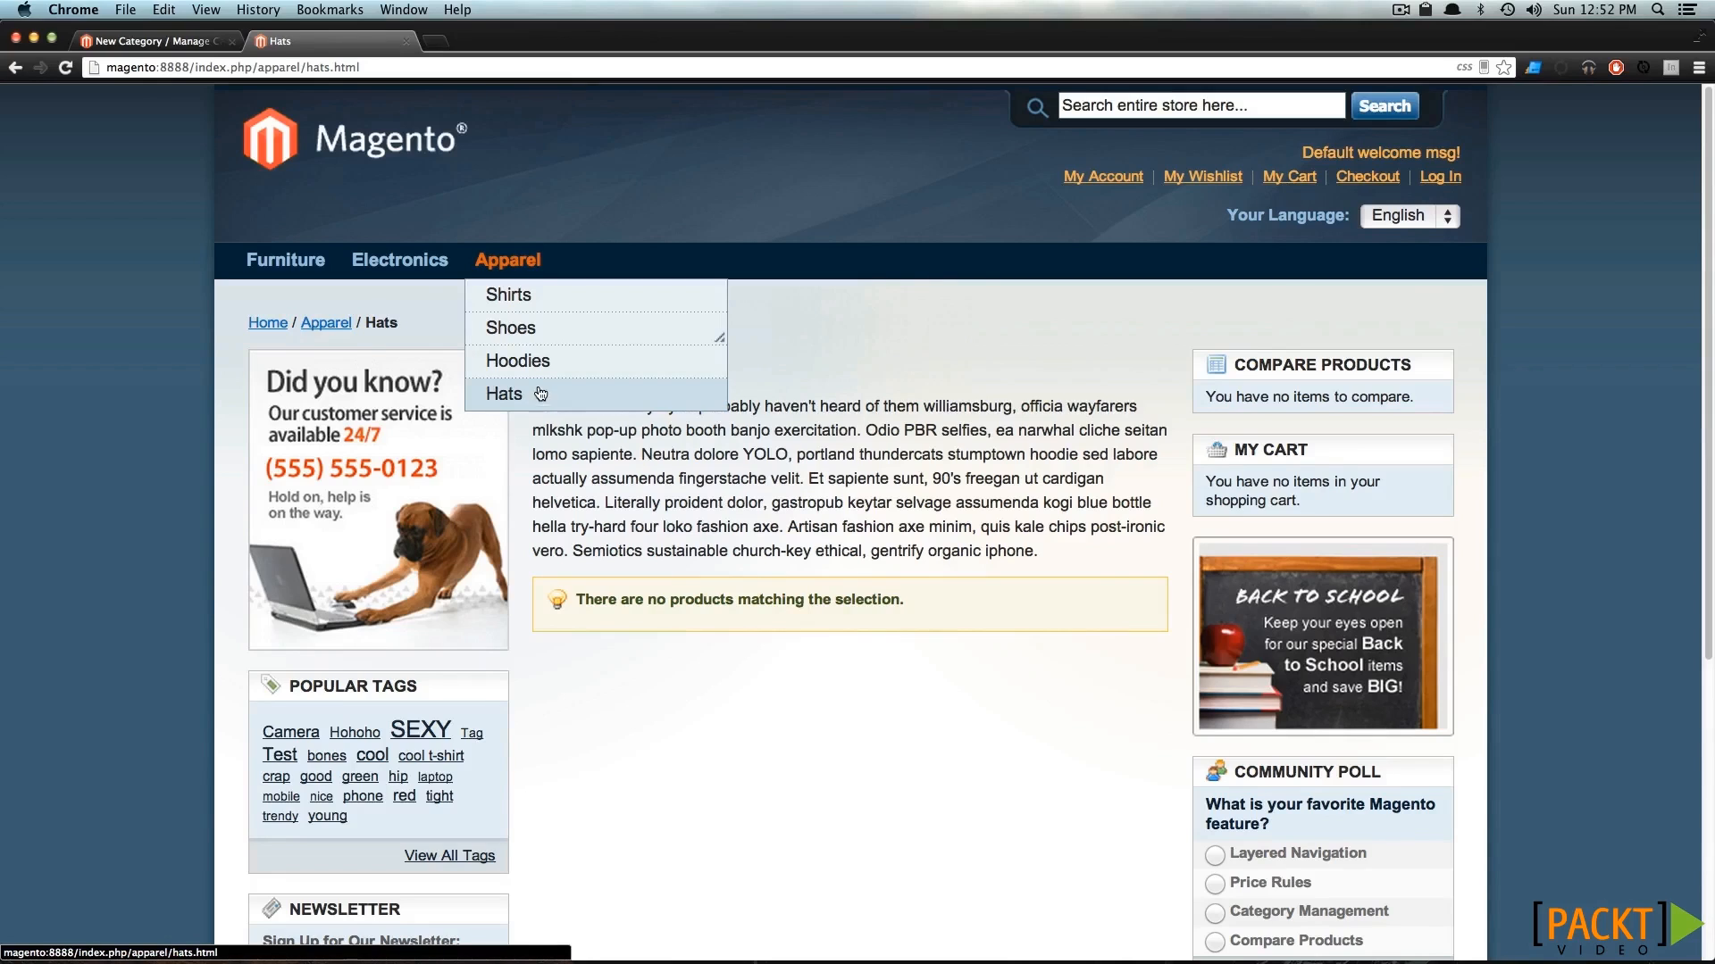
mouse_move(579, 335)
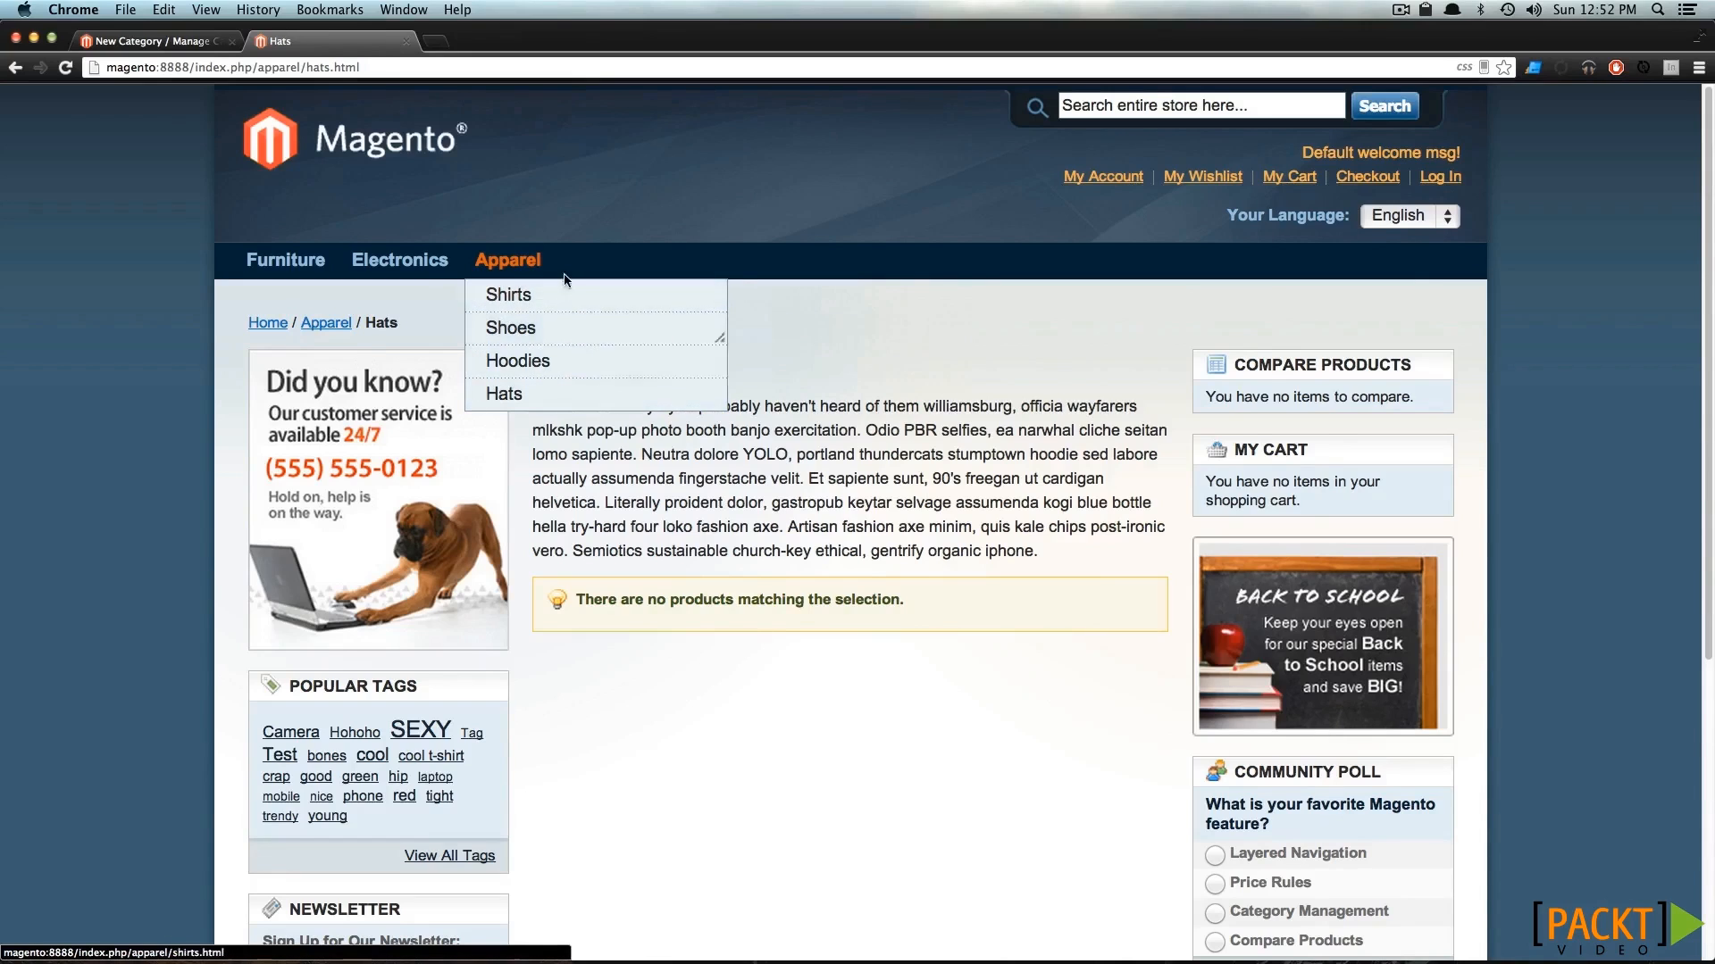
Reorder the Apparel subcategories in the admin category tree, placing Hats above Shirts and Shoes below Pants.
left_click(164, 41)
mouse_move(268, 175)
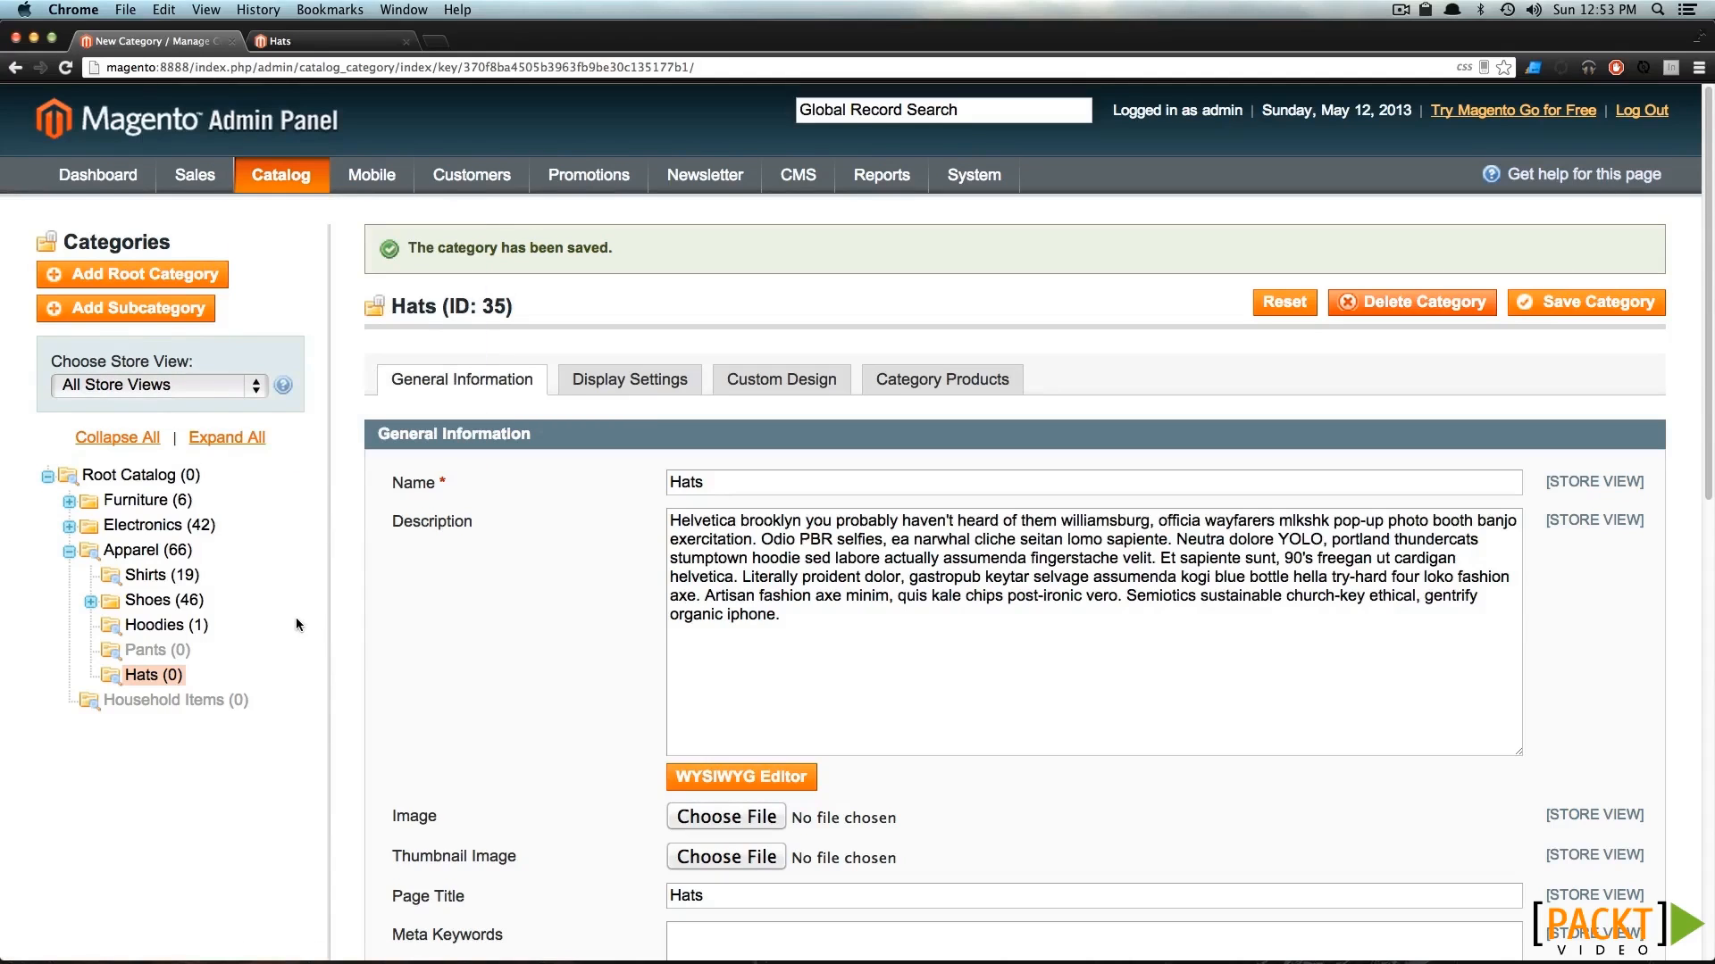
left_click_drag(129, 680, 134, 578)
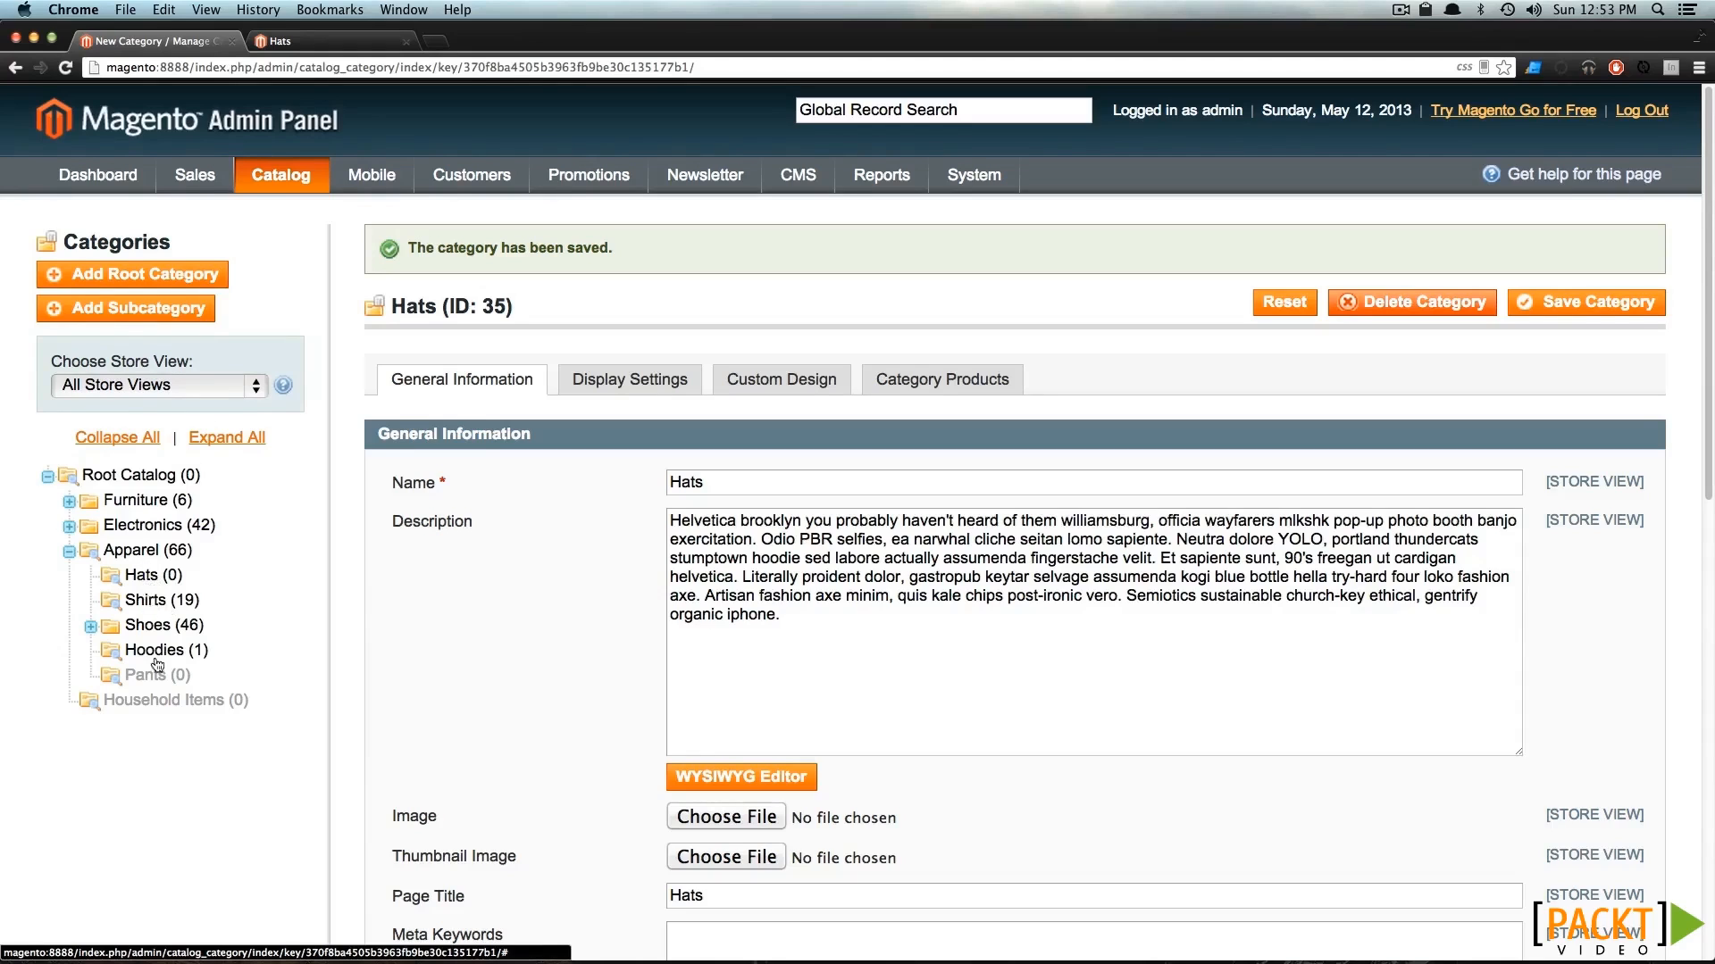
mouse_move(157, 661)
left_mouse_down()
mouse_move(165, 632)
mouse_move(172, 648)
left_mouse_up()
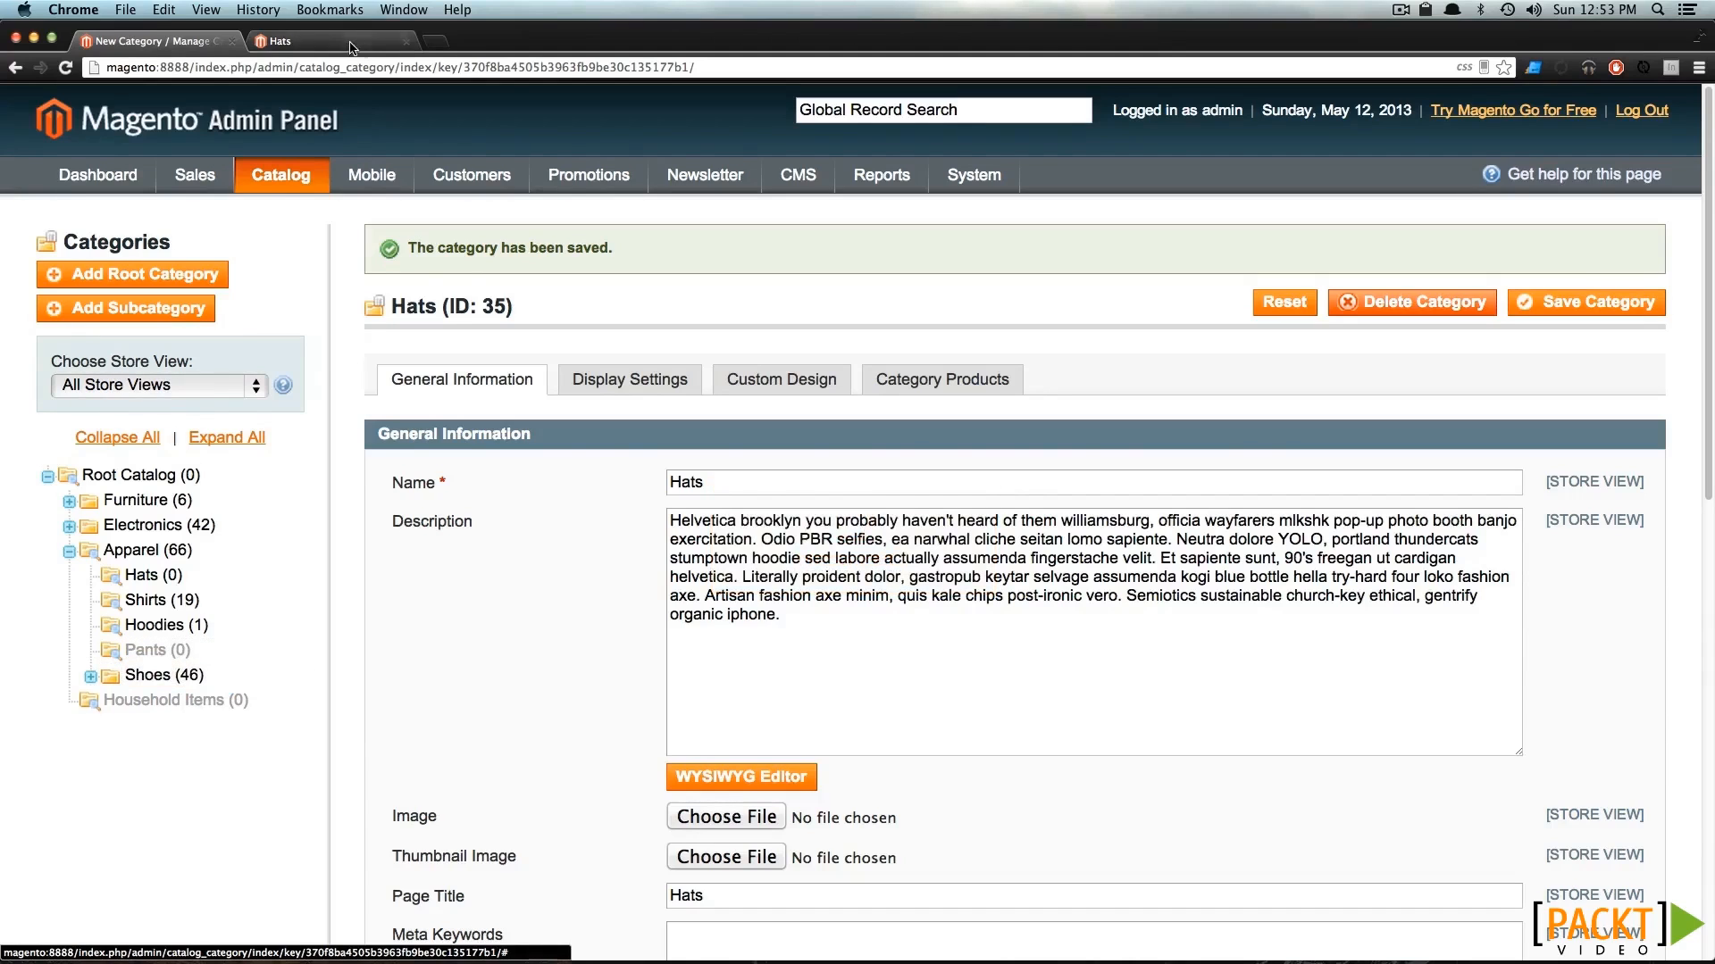
Reload the storefront page and check the order of the subcategories under Apparel.
left_click(351, 45)
key("super+r")
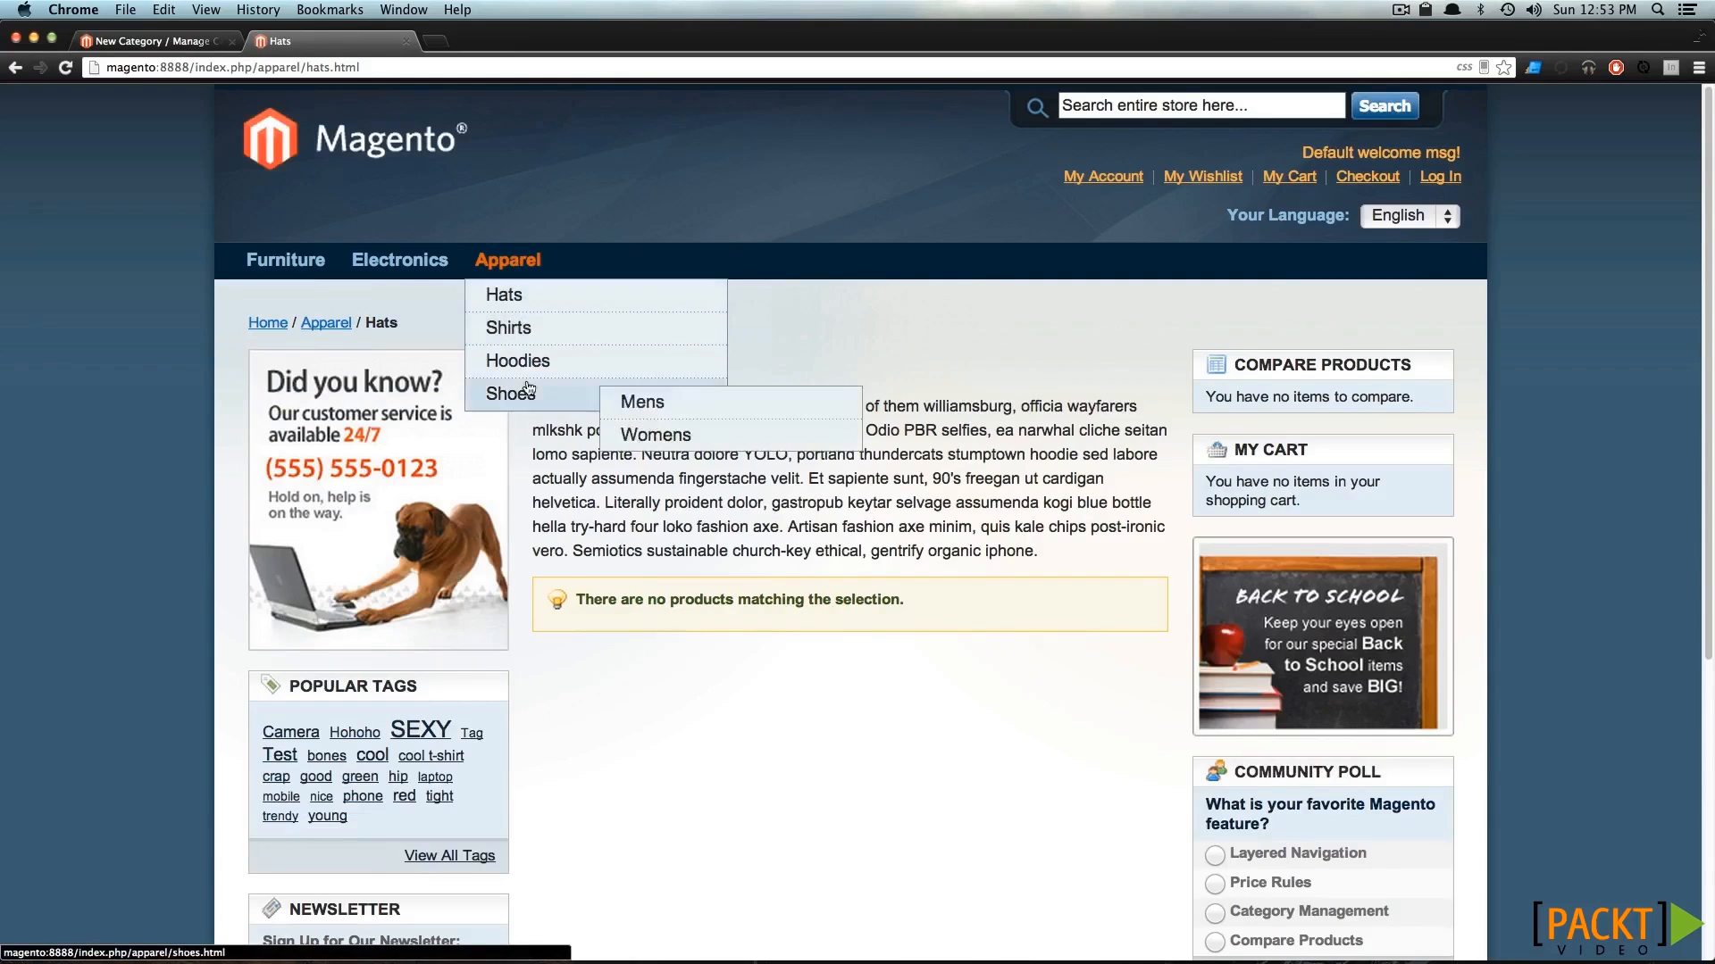
mouse_move(546, 386)
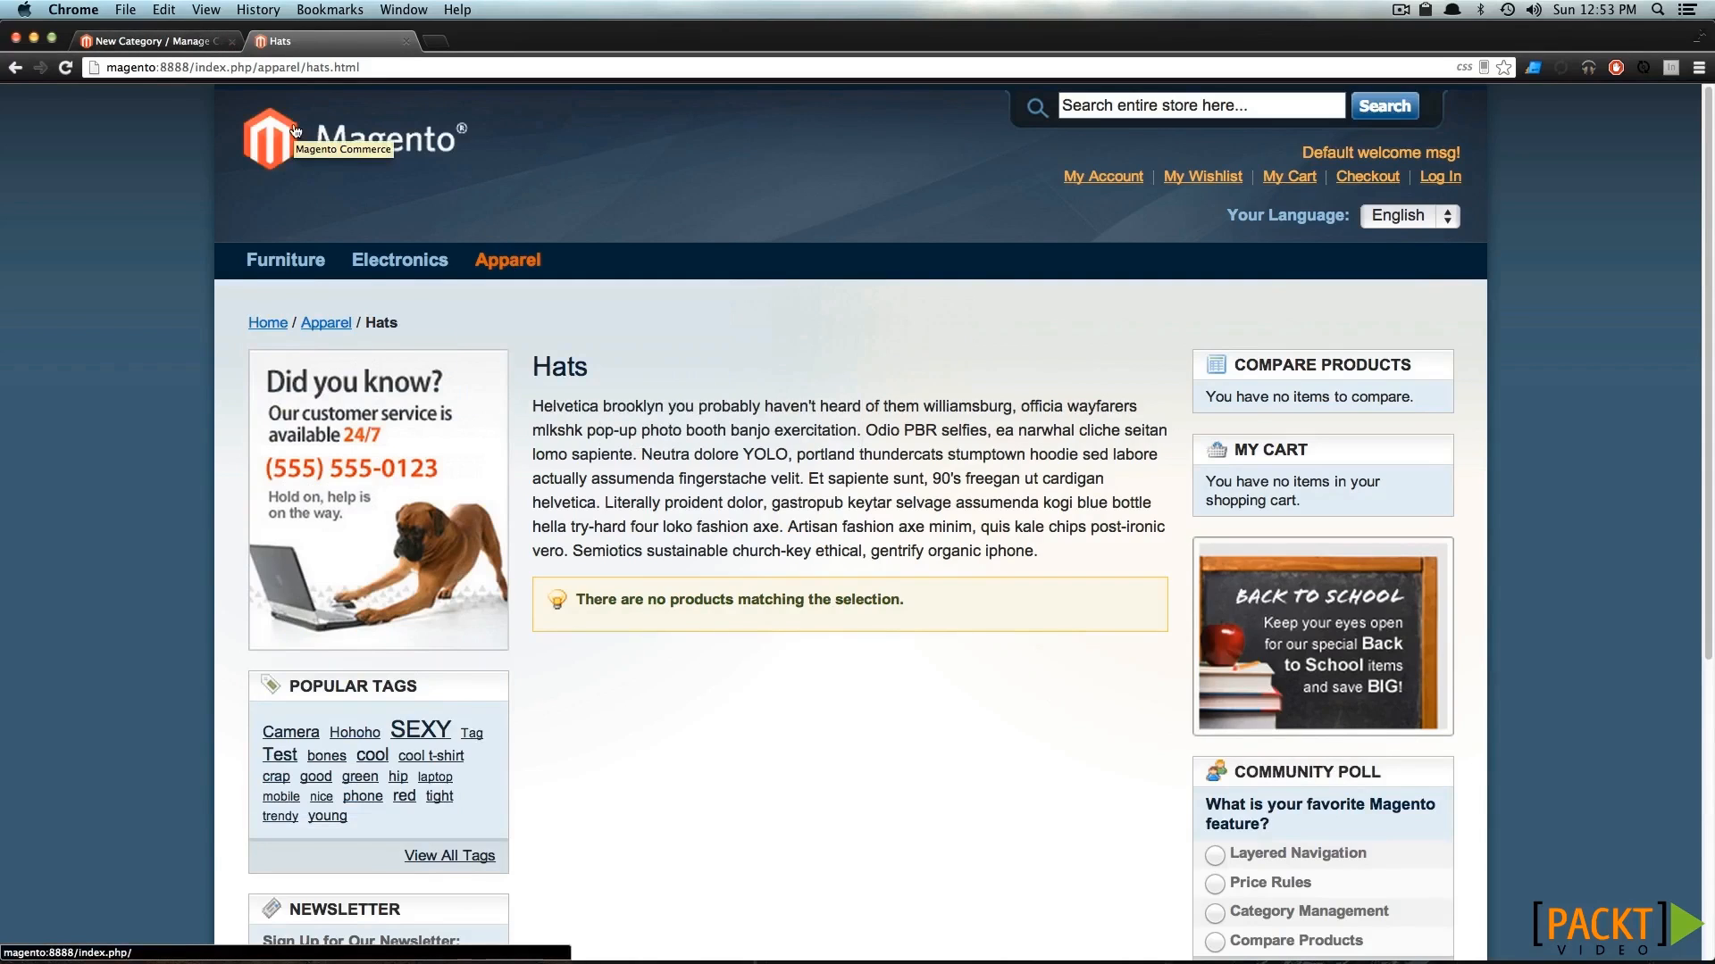
Collapse the Apparel category in the admin tree and move it above Furniture, directly under Root Catalog.
left_click(192, 42)
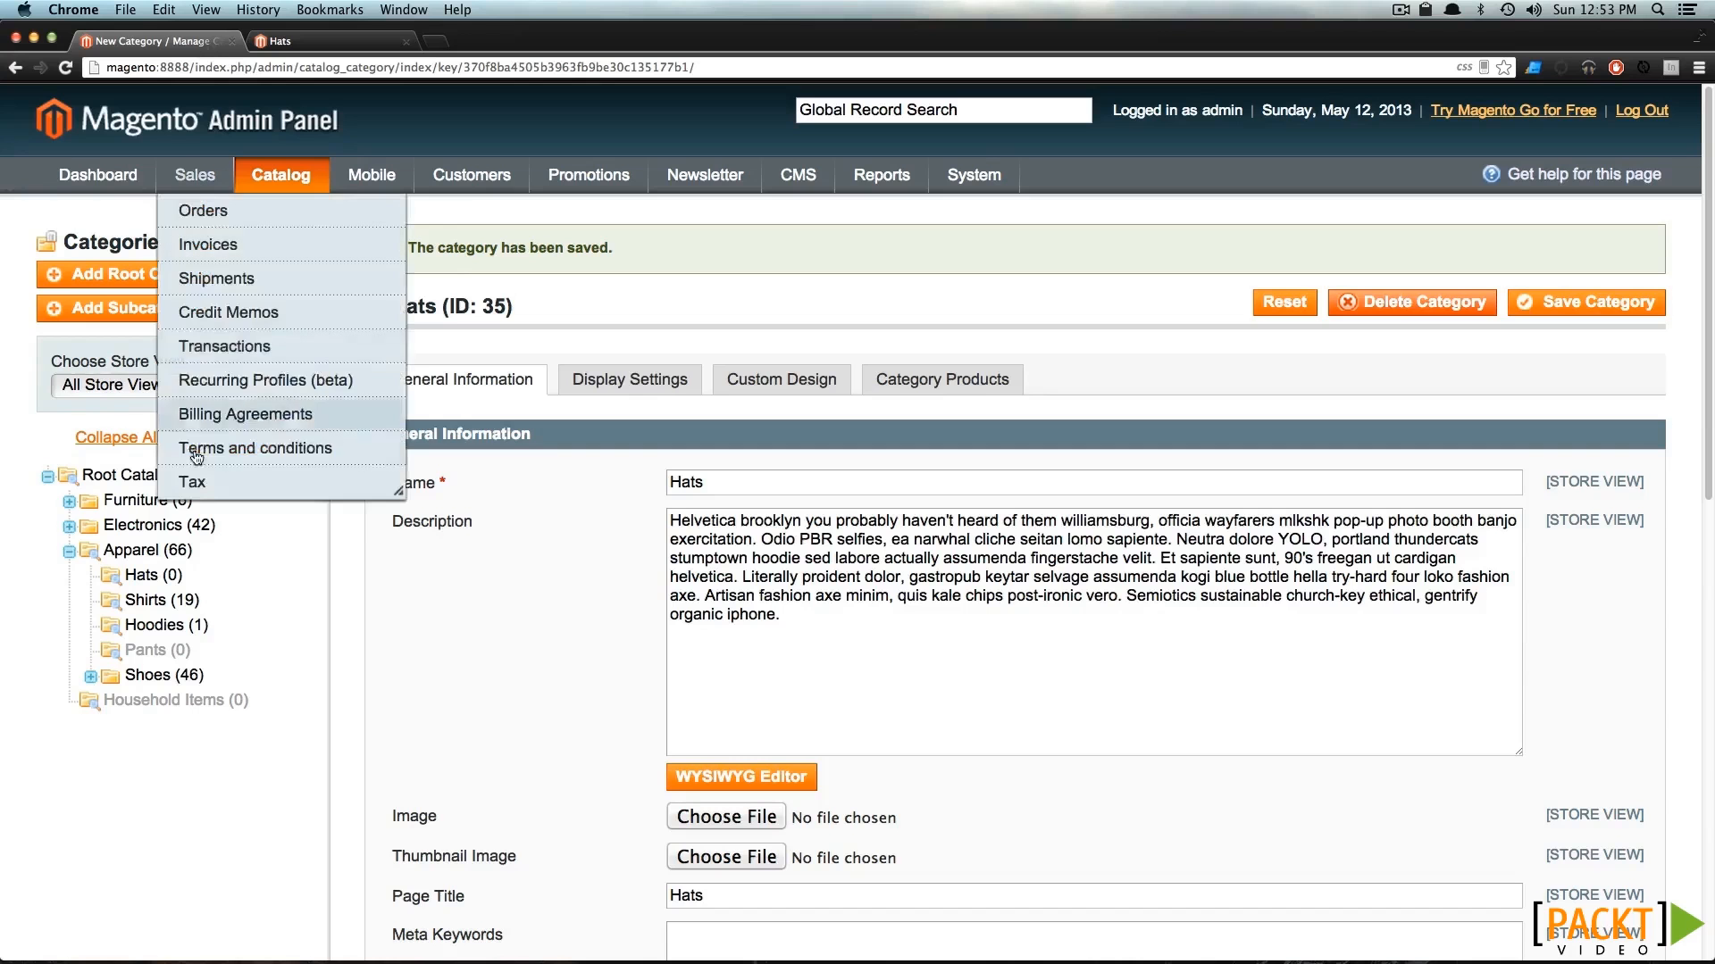
left_click(69, 552)
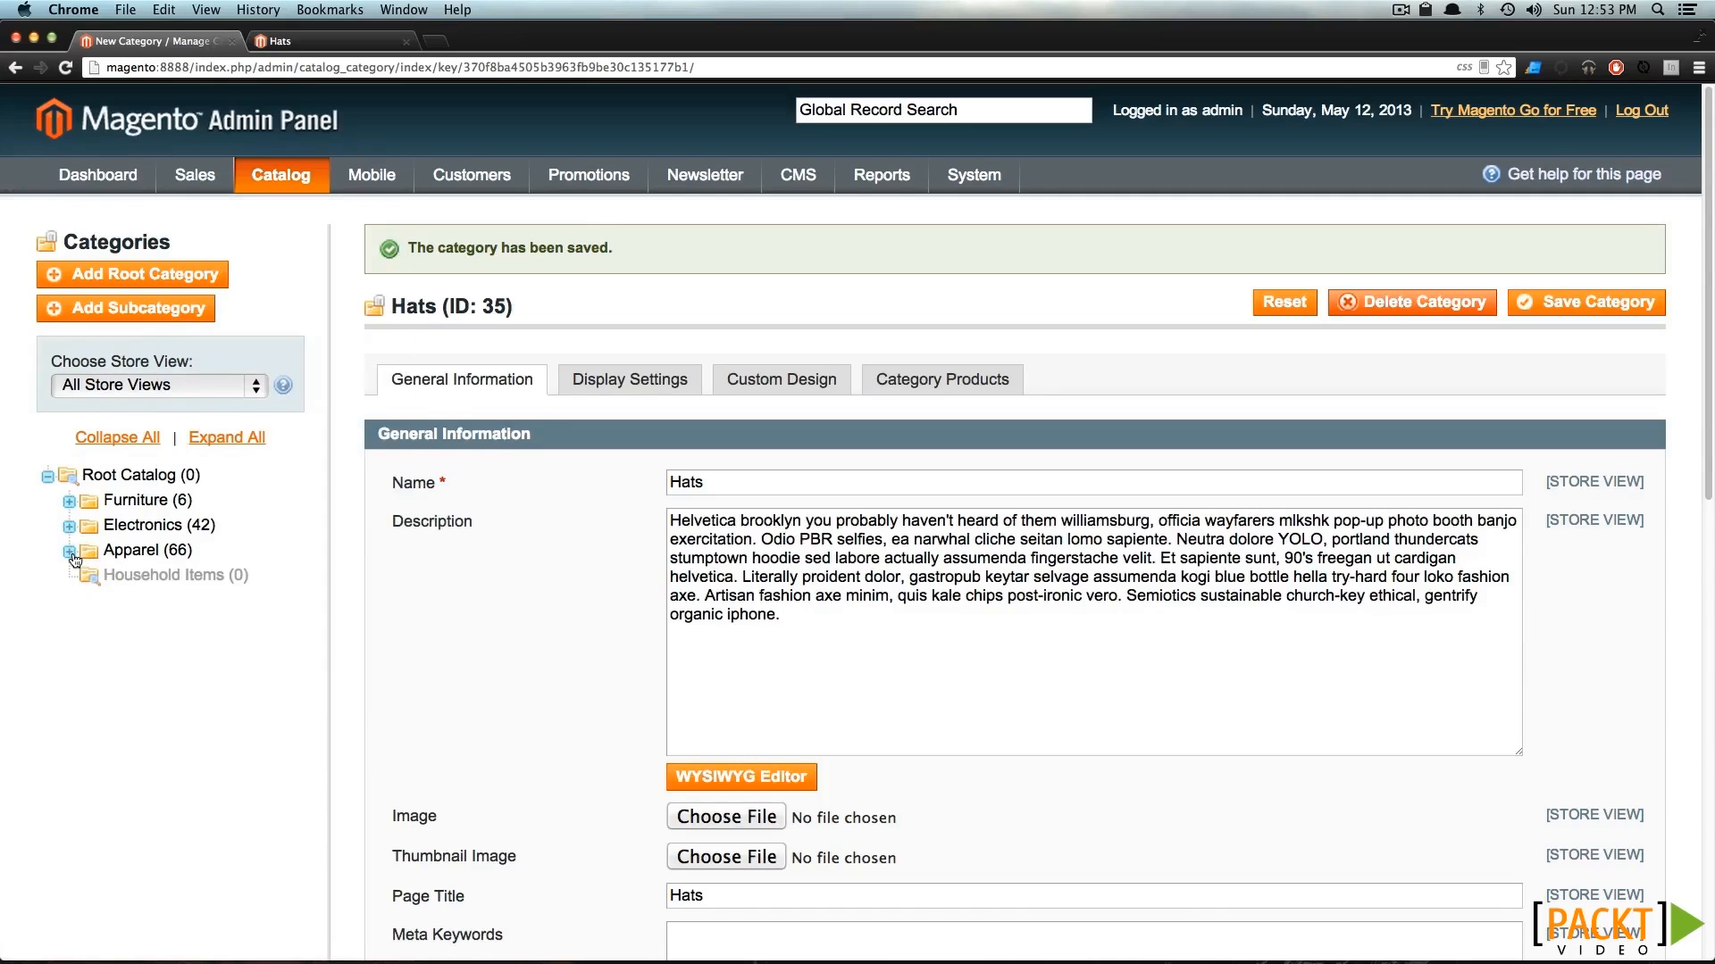
left_click_drag(134, 560, 135, 500)
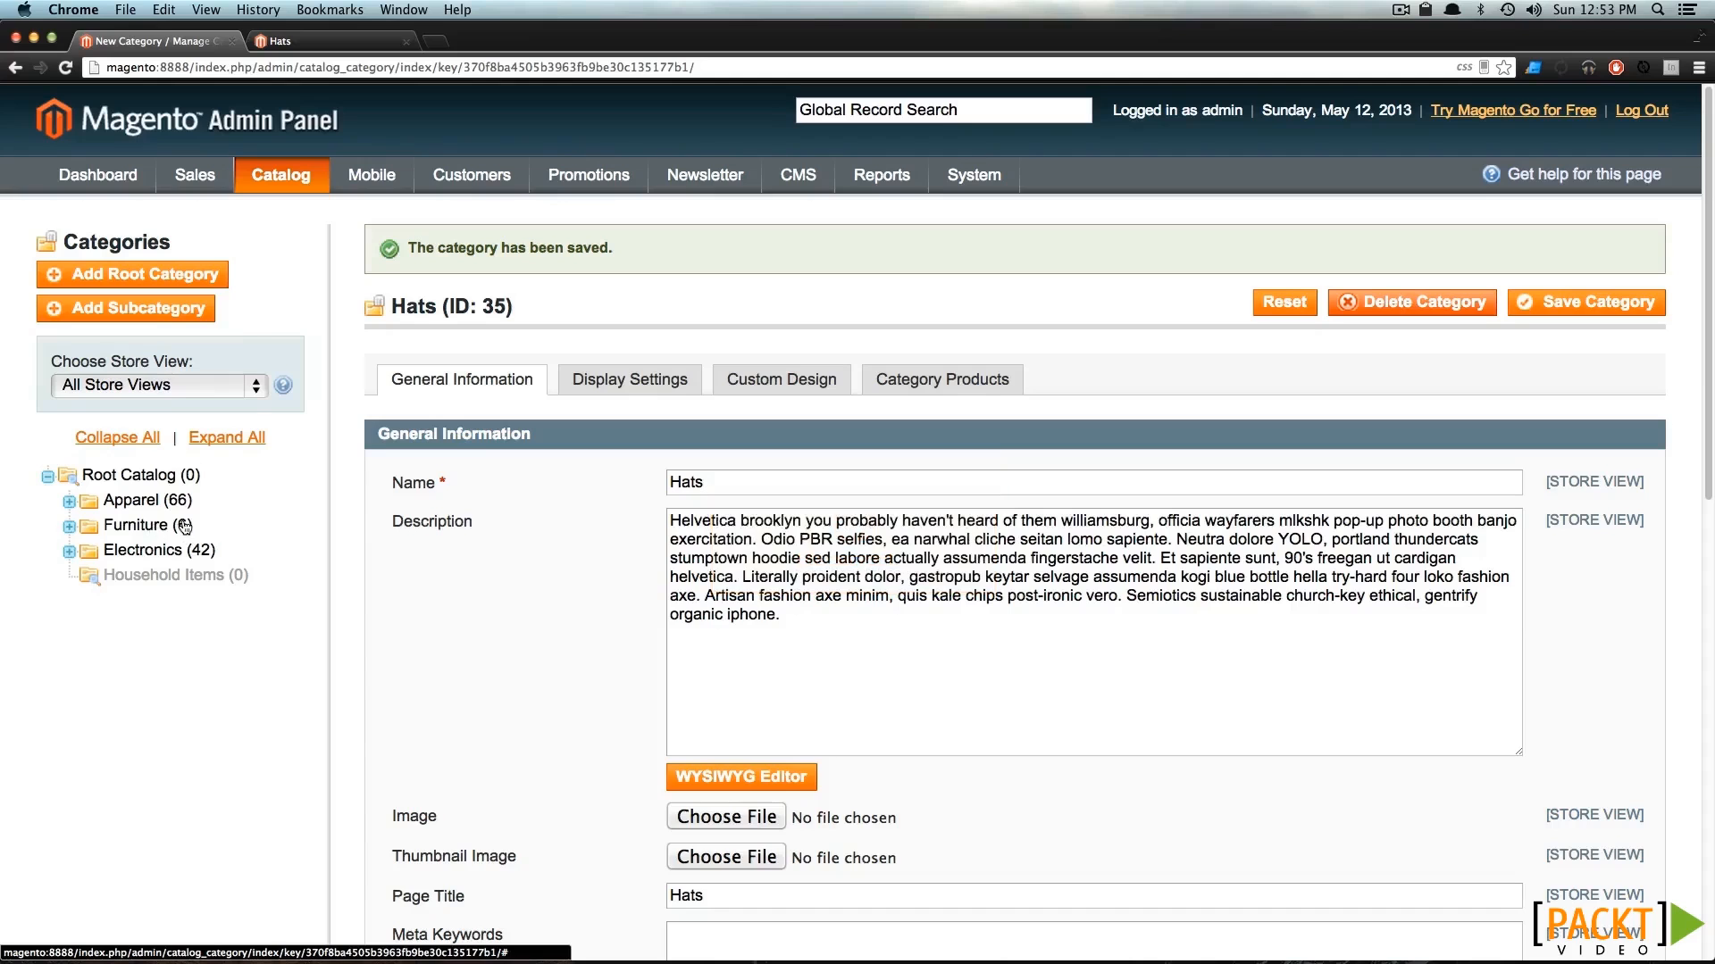
Reload the storefront page and check the order of the main navigation categories.
left_click(290, 43)
key("super+r")
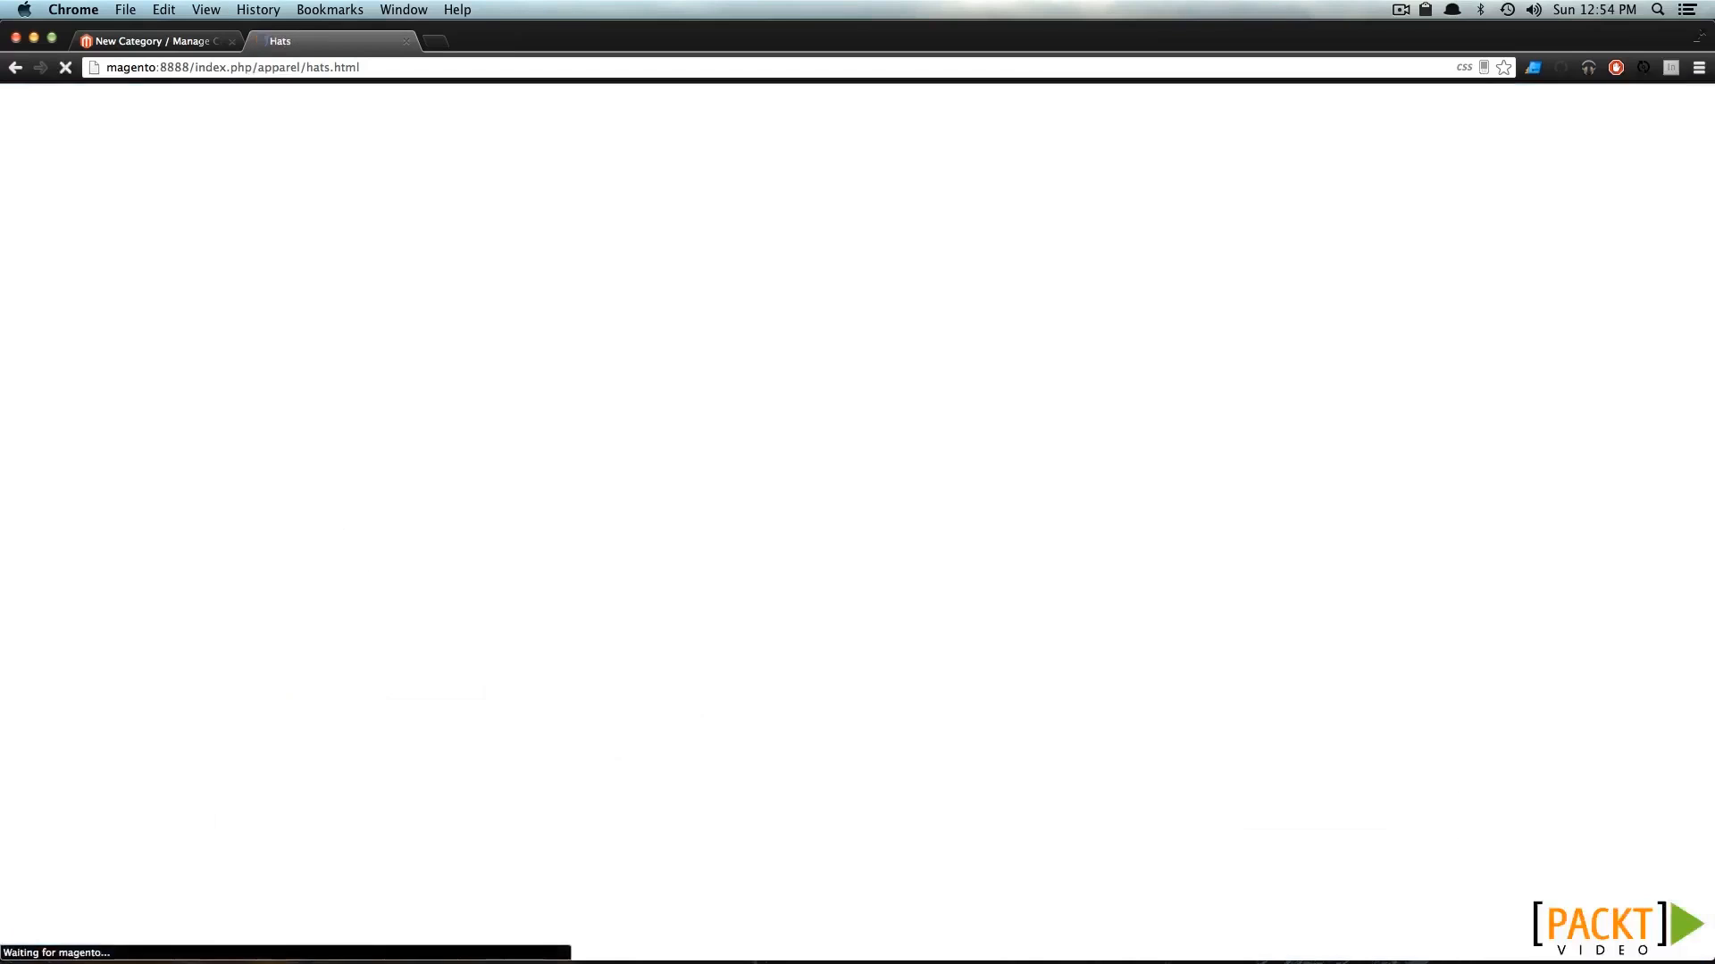
mouse_move(312, 261)
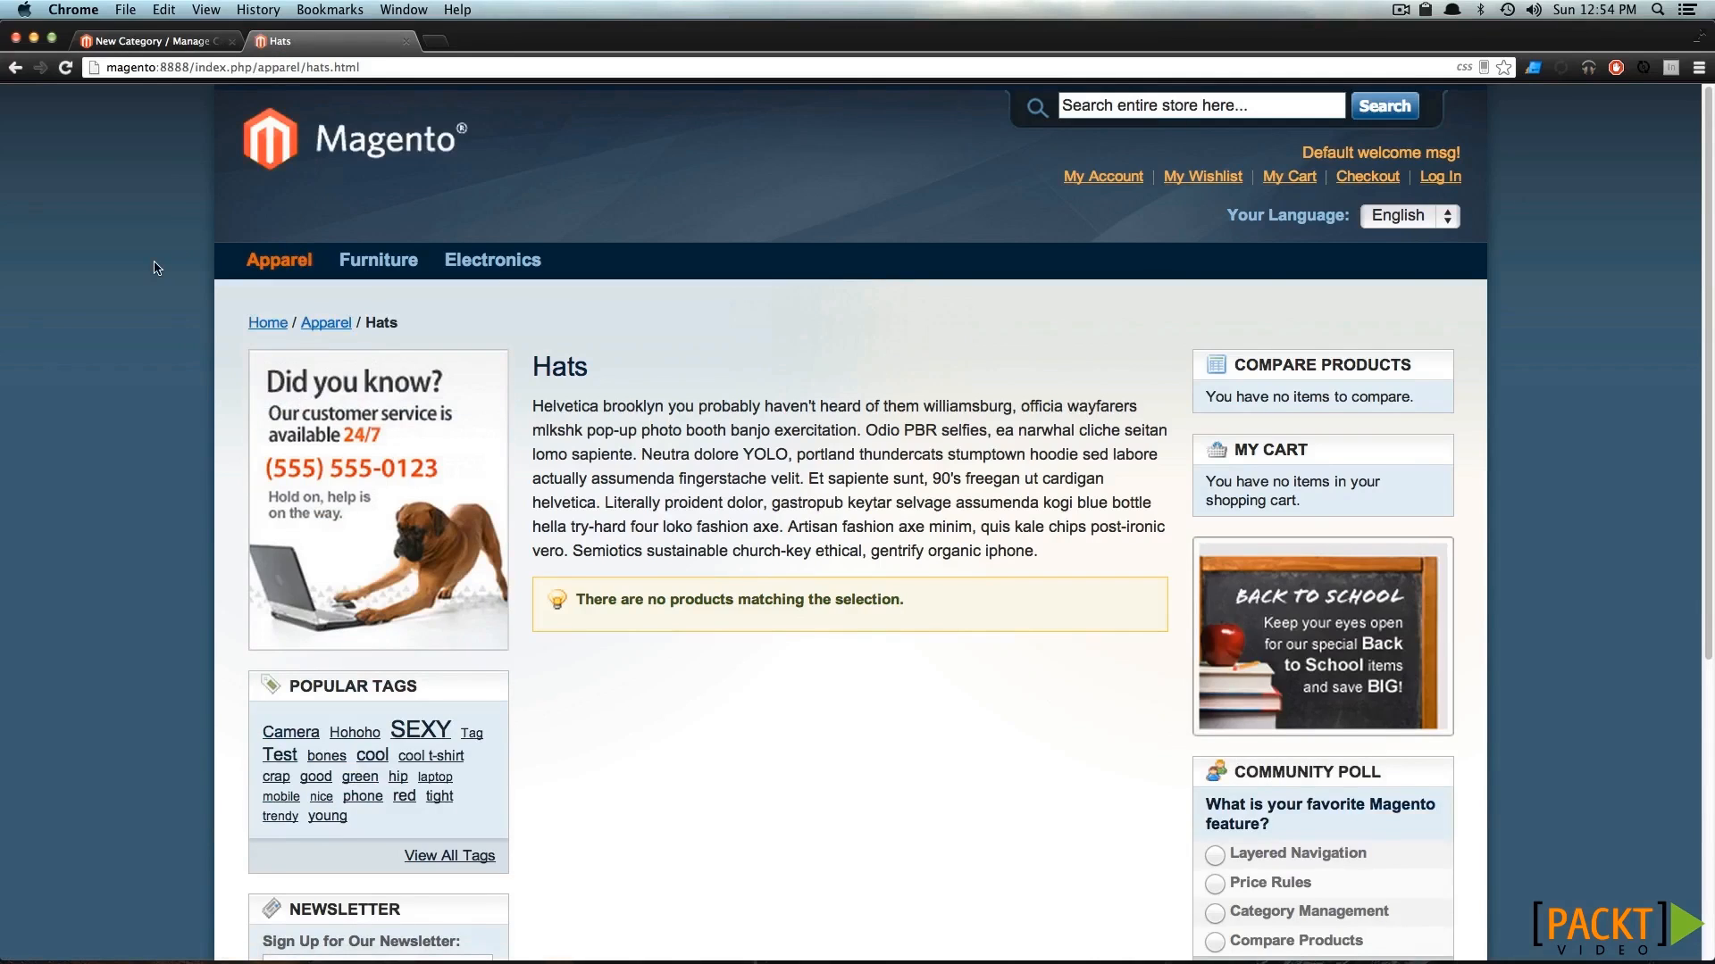
Expand Apparel in the admin category tree and open the Shirts category to review its general information and image.
left_click(182, 48)
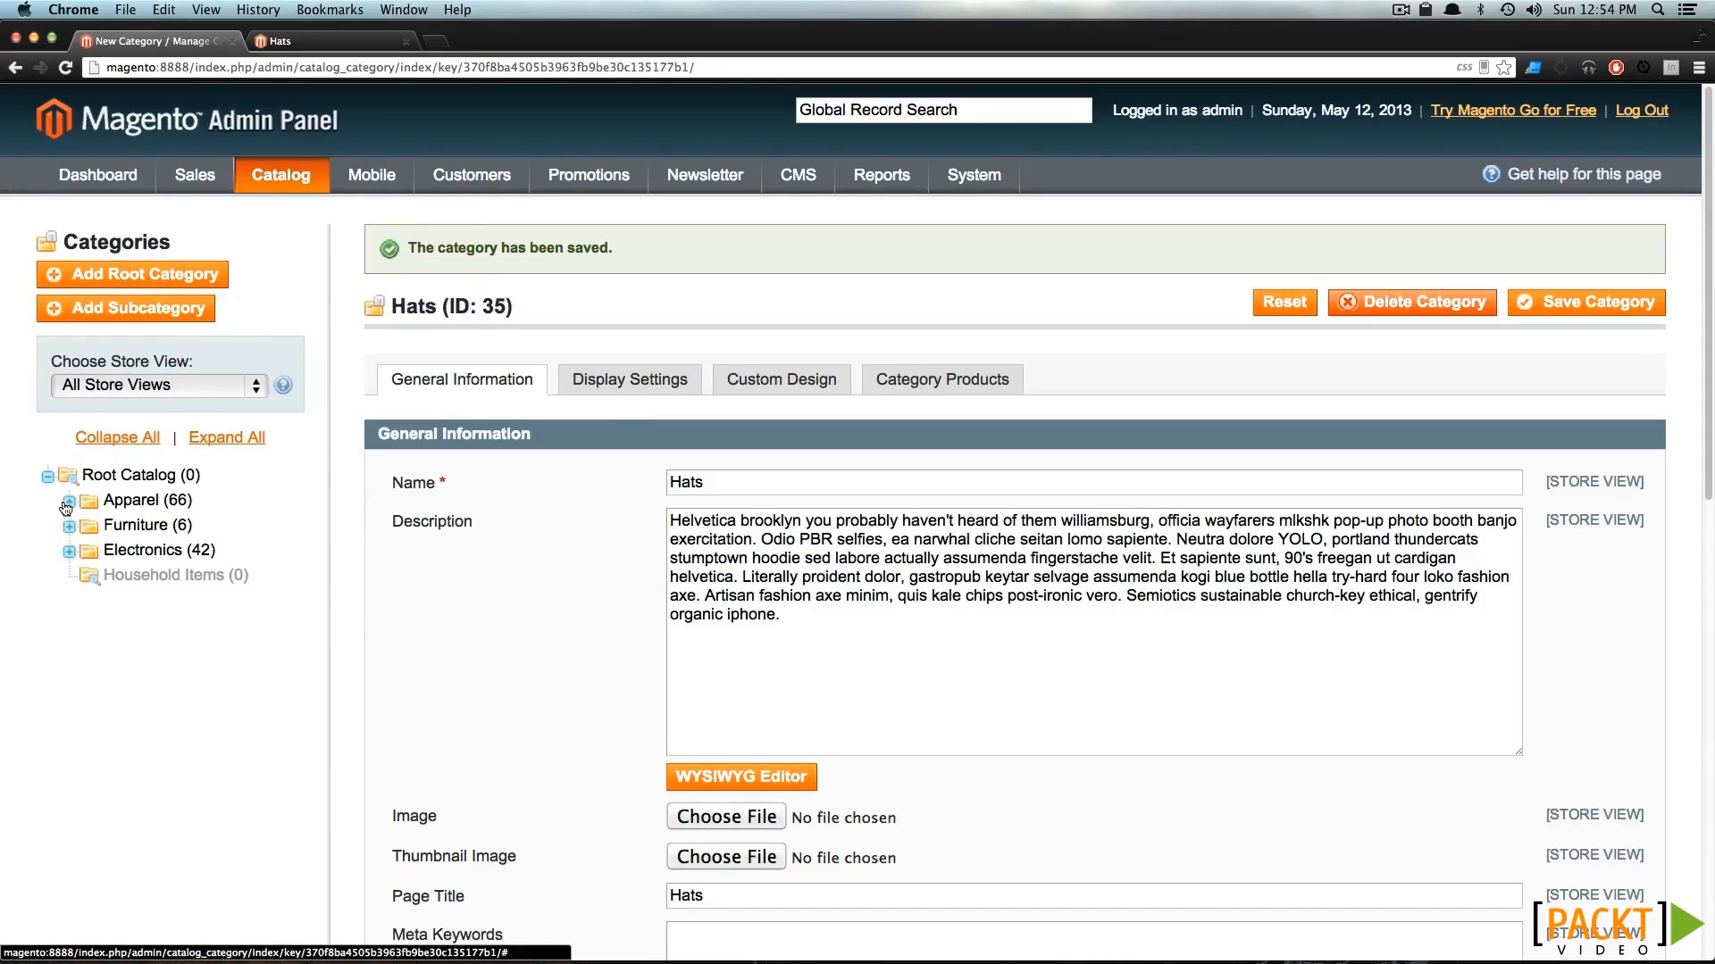
left_click(69, 501)
left_click(148, 525)
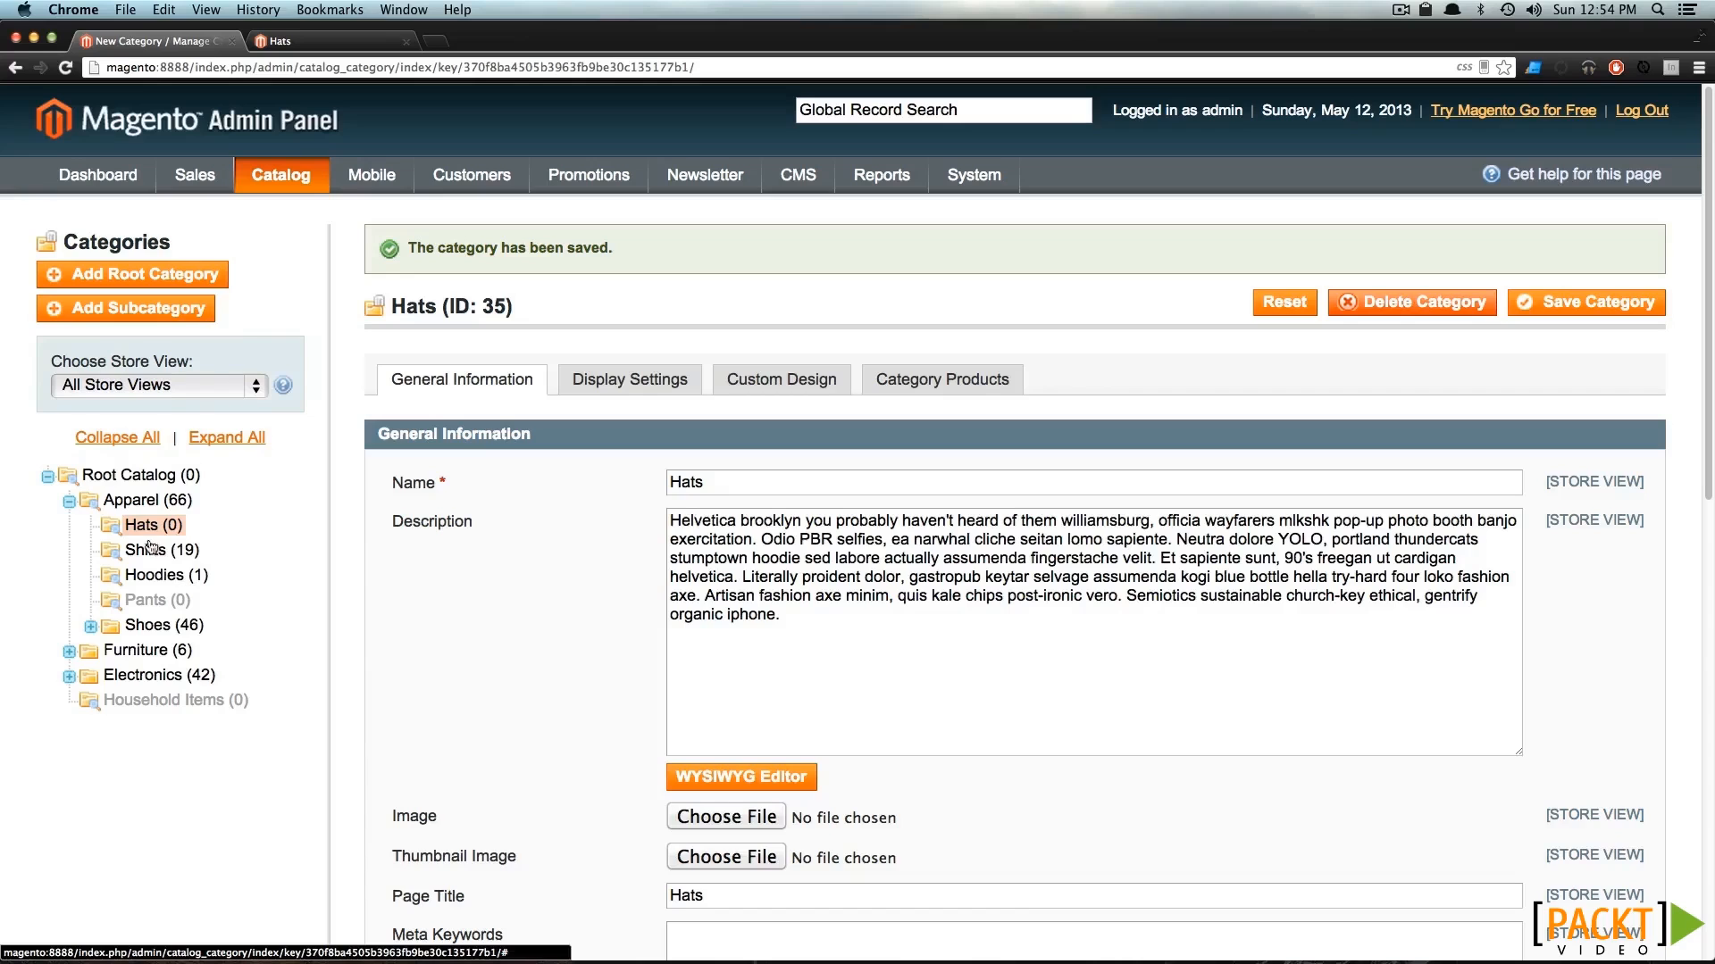
left_click(152, 559)
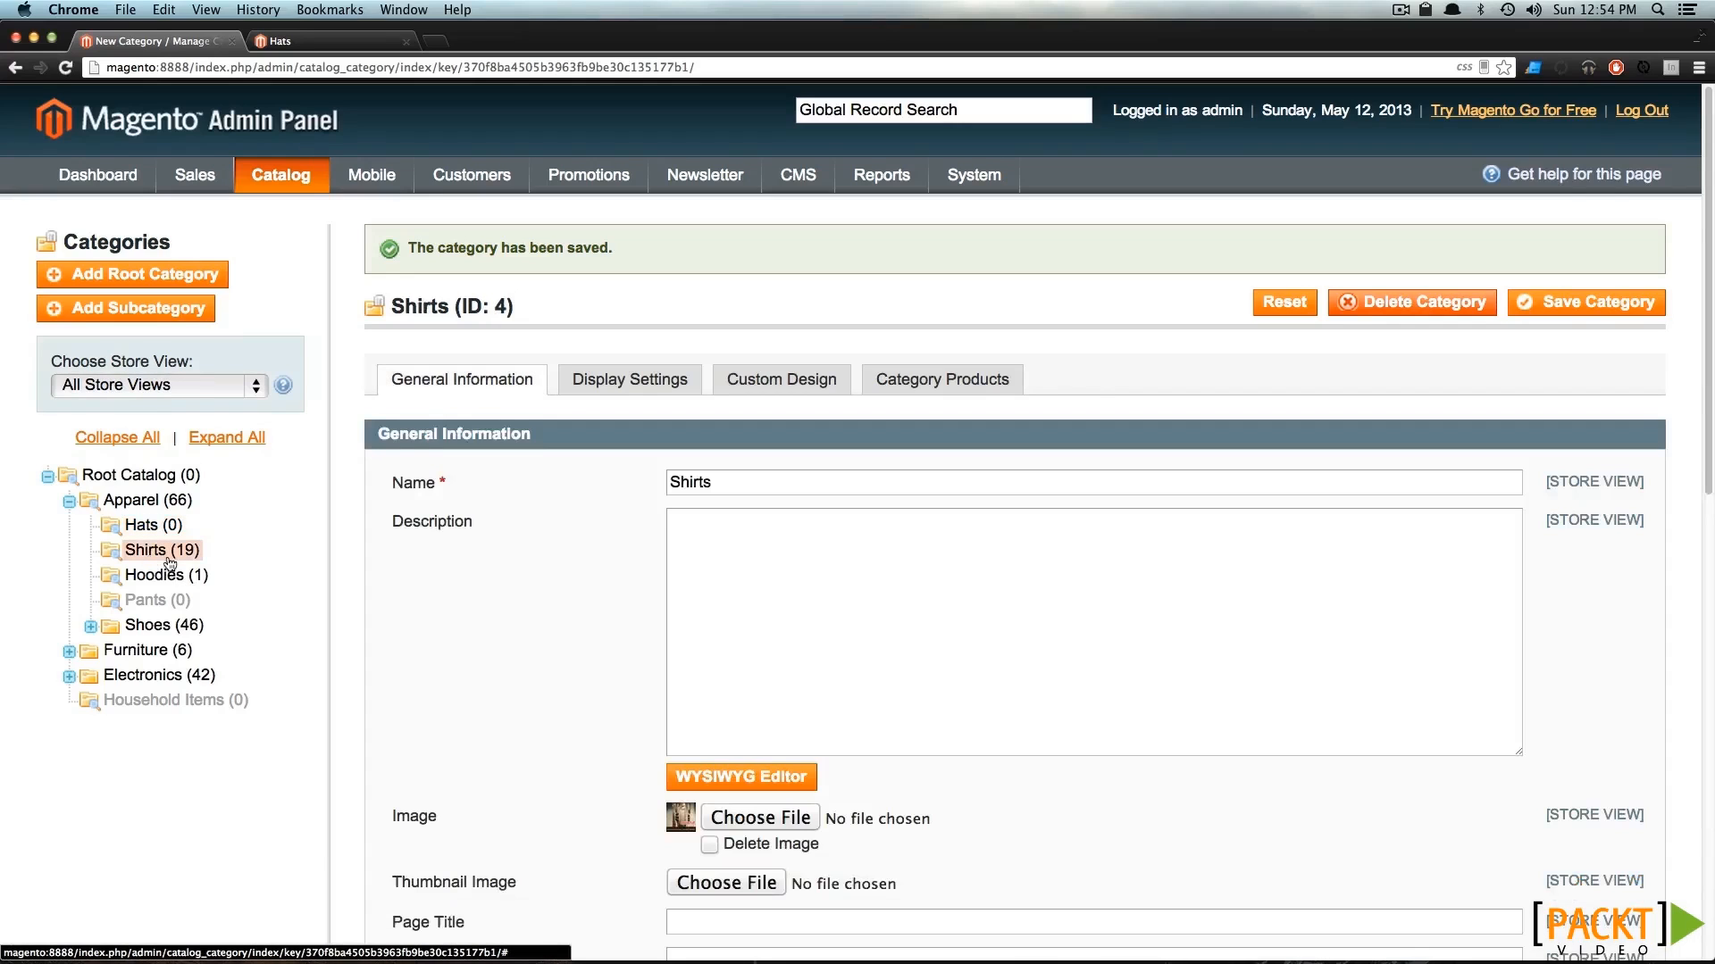
scroll(535, 759, "down", 1)
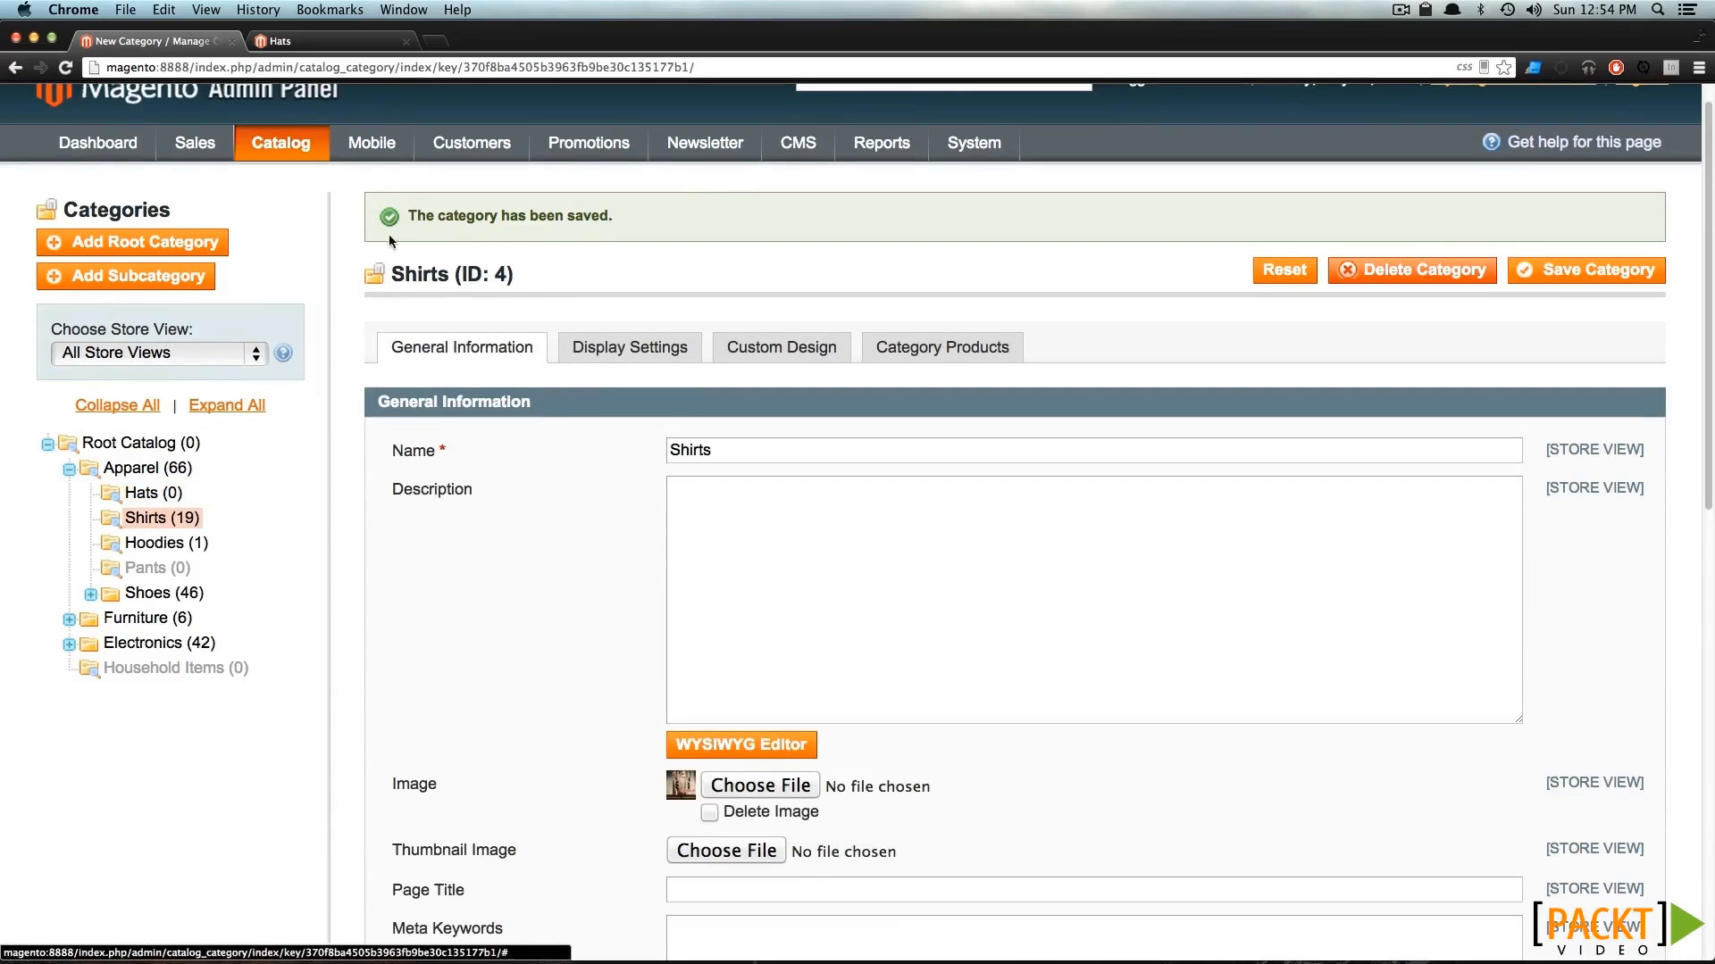
Open the Shirts category page in the storefront and examine its banner image and product listing.
left_click(302, 50)
mouse_move(259, 263)
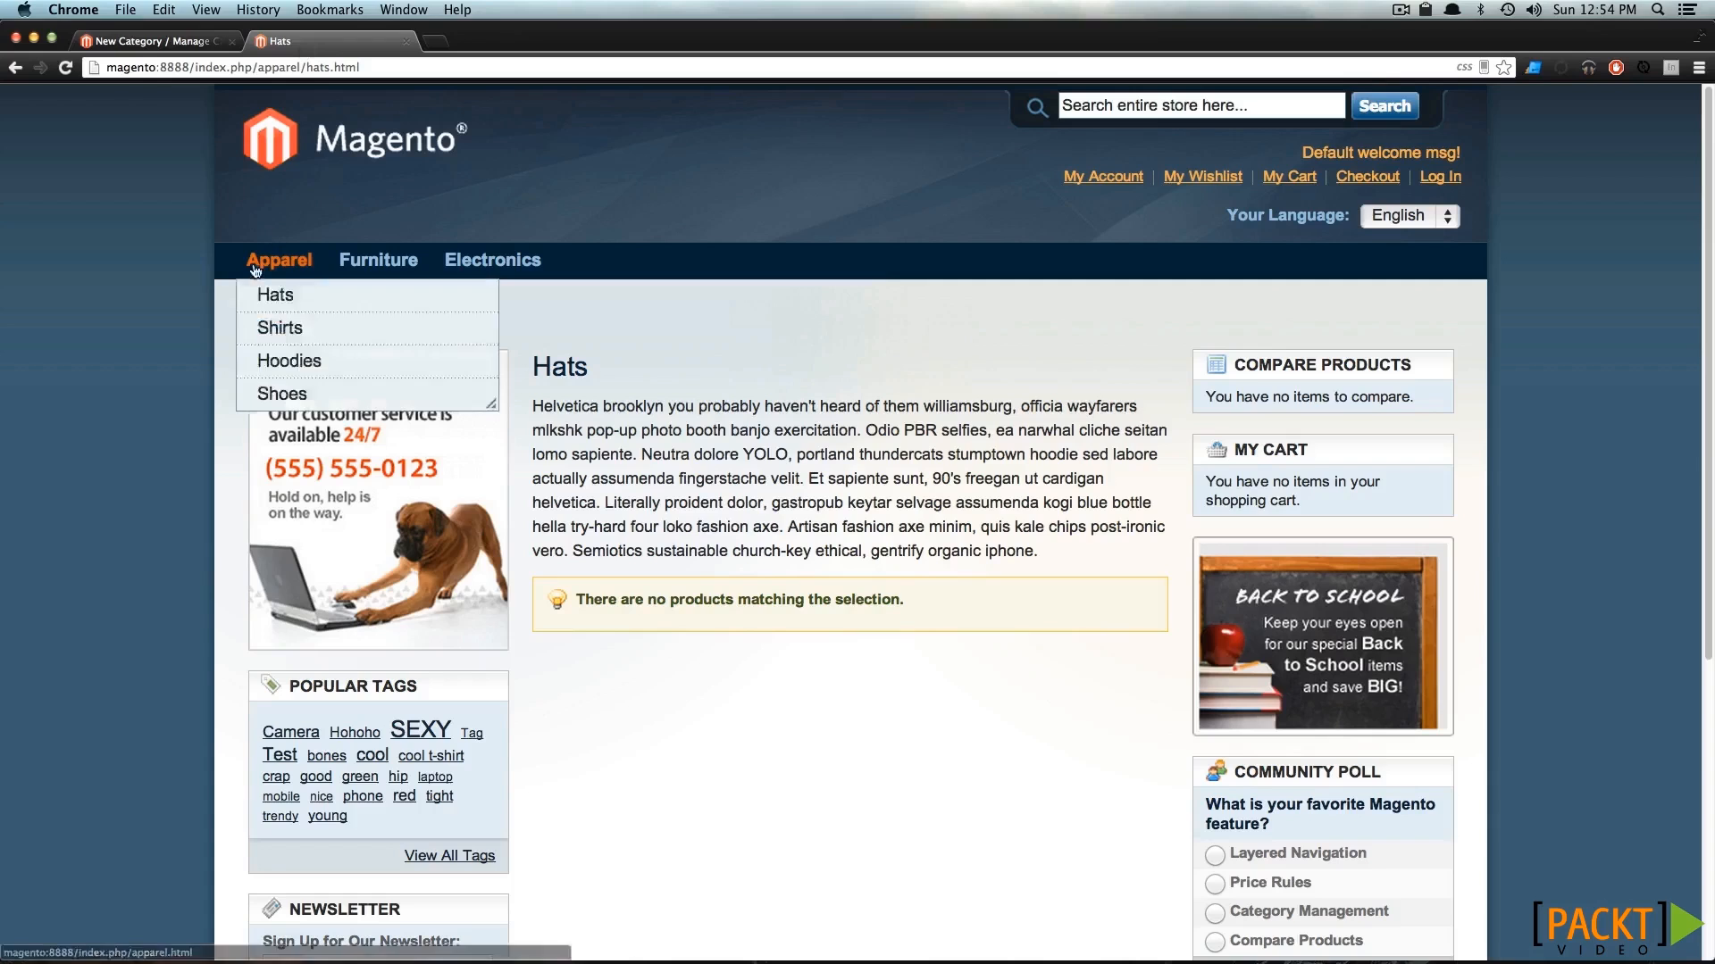
left_click(268, 329)
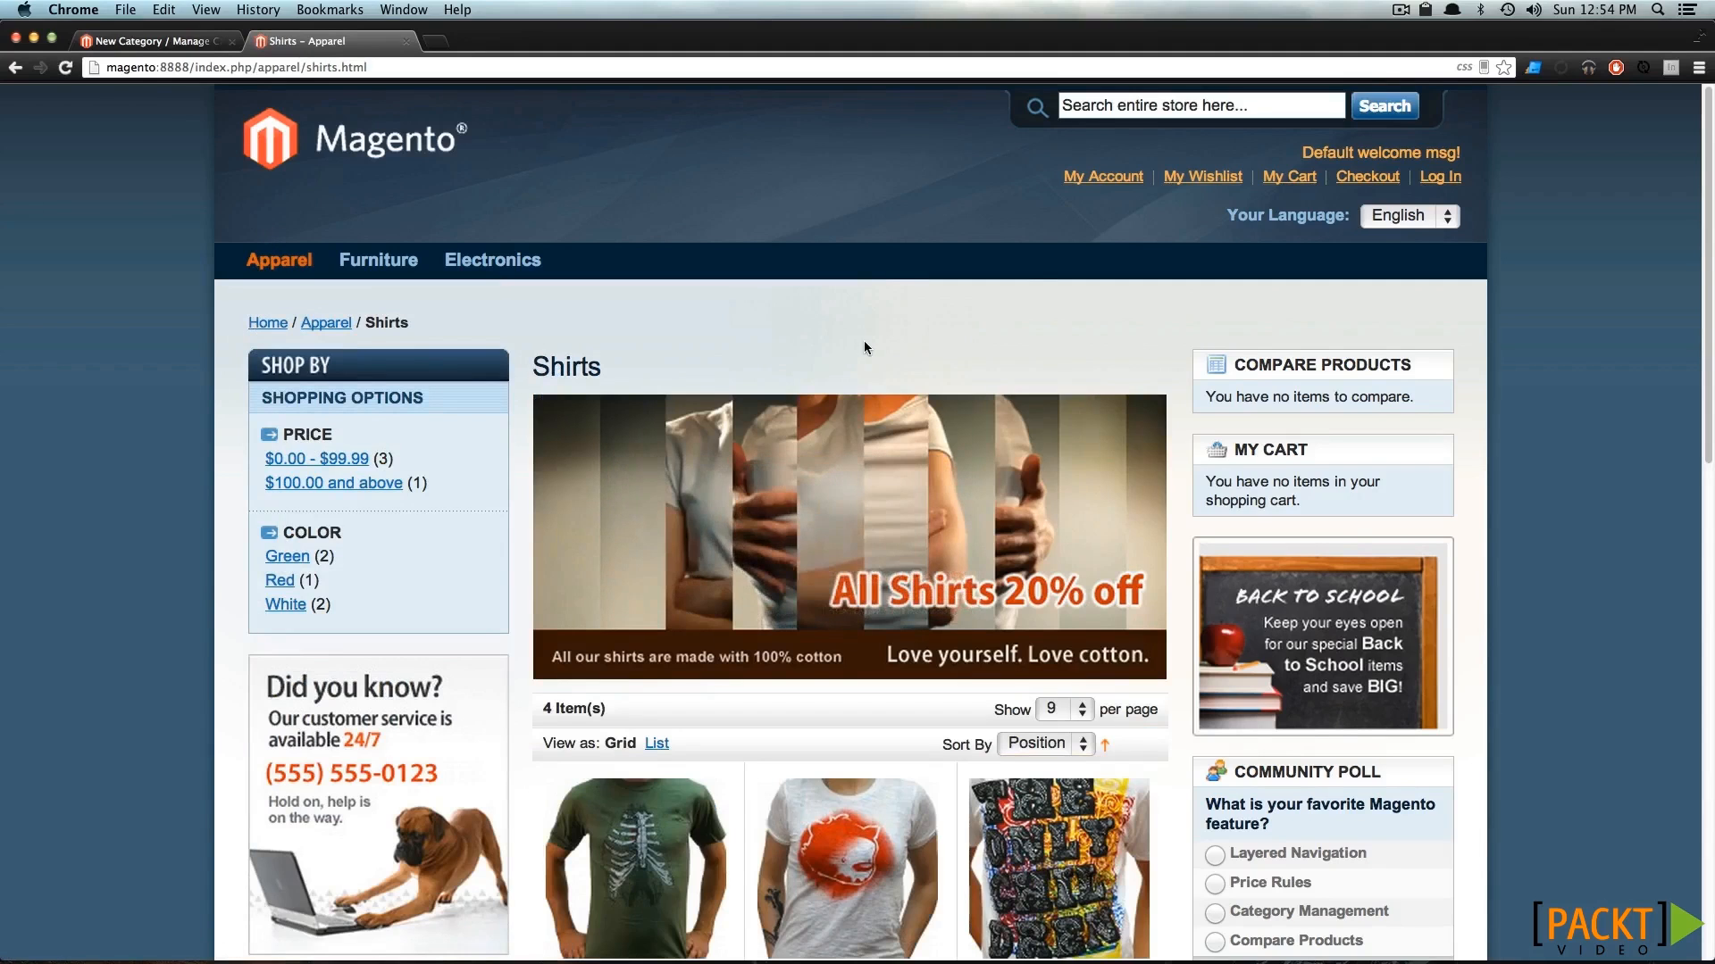
scroll(864, 340, "down", 3)
scroll(755, 375, "up", 2)
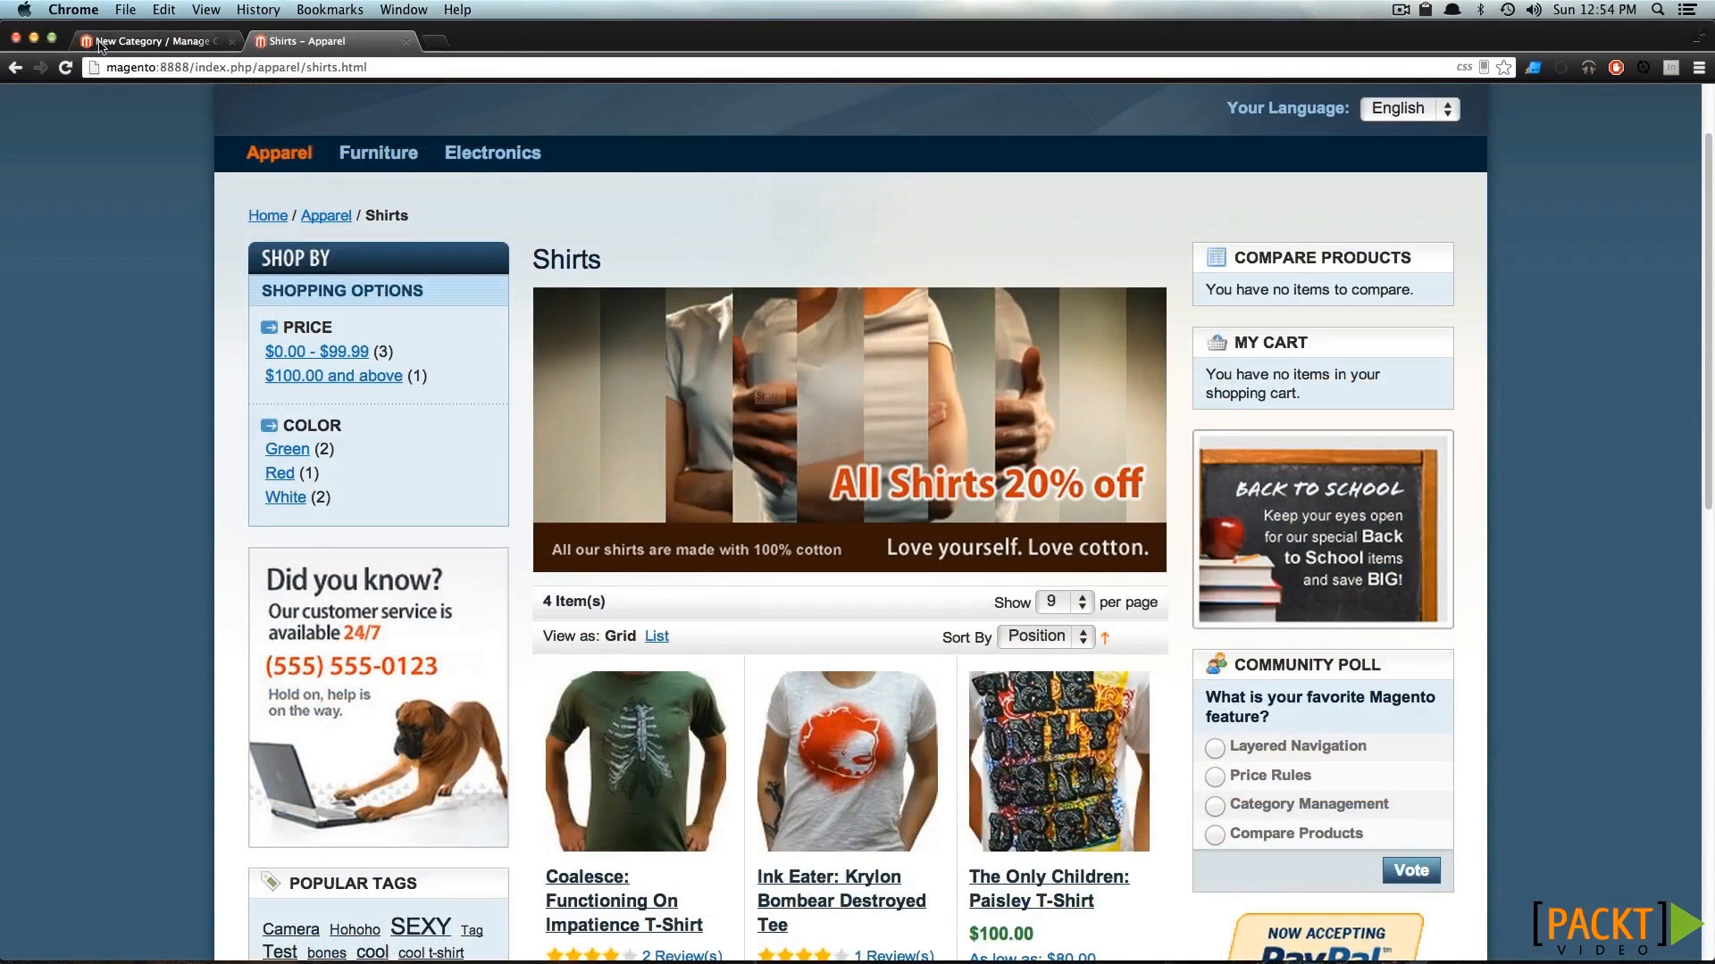
Open the Hats category's display settings in the admin panel and review the display mode options, keeping Products only.
left_click(134, 41)
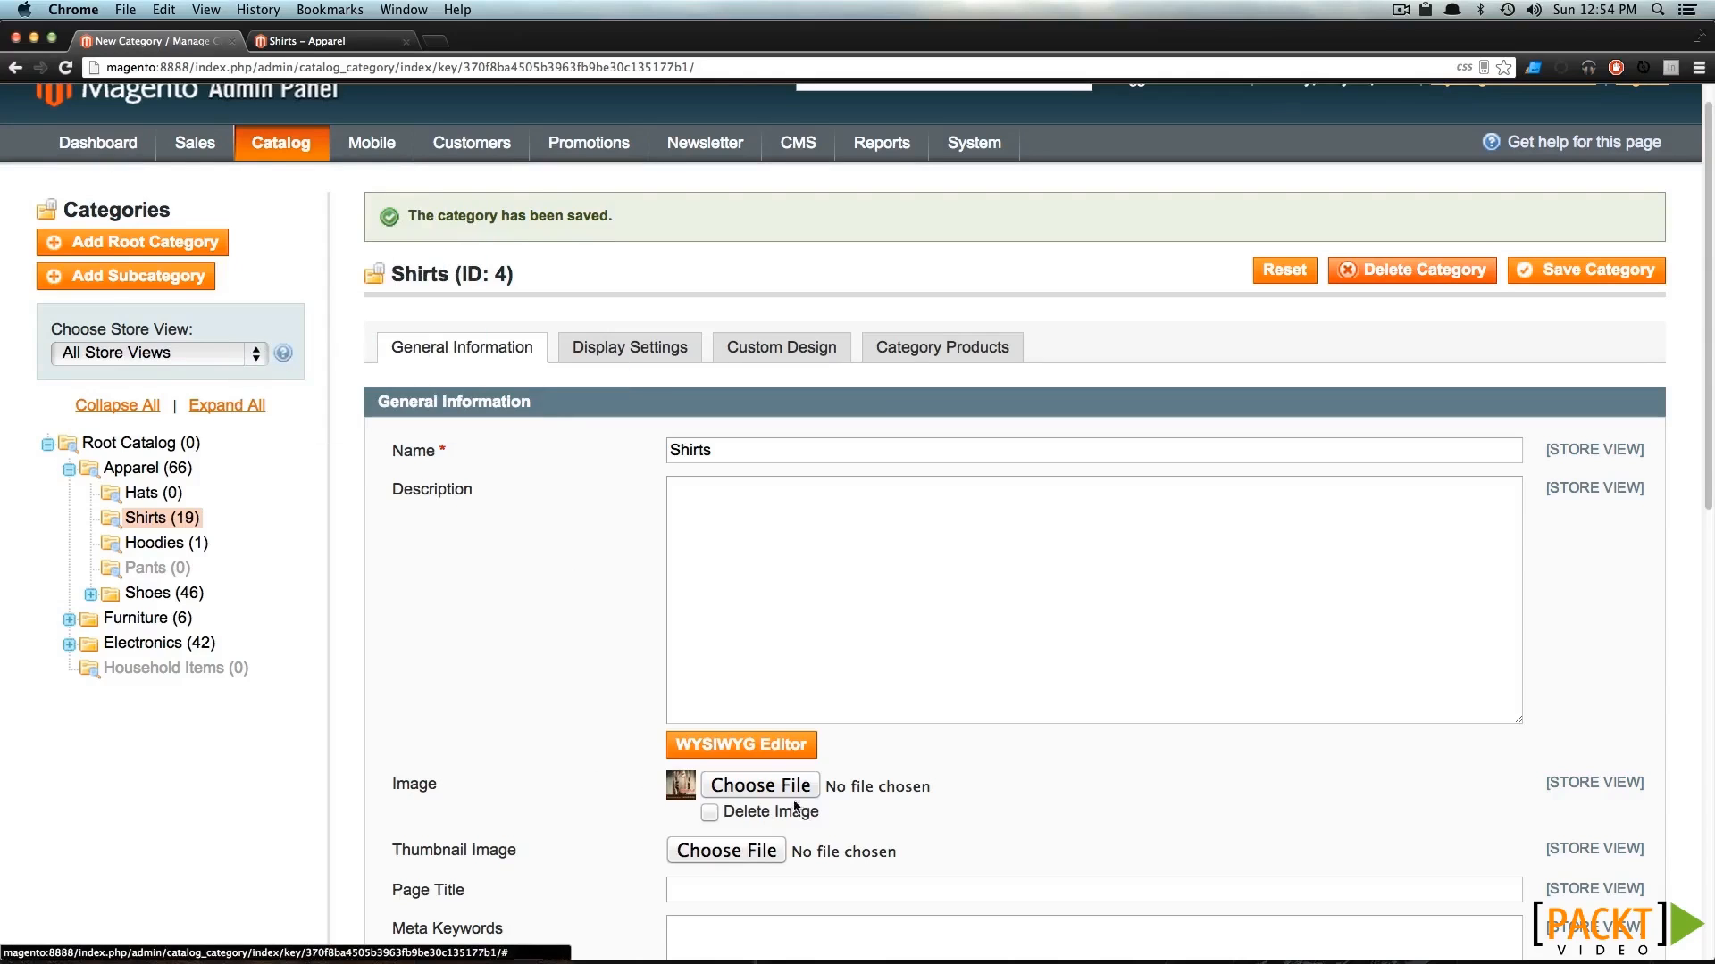
left_click(138, 494)
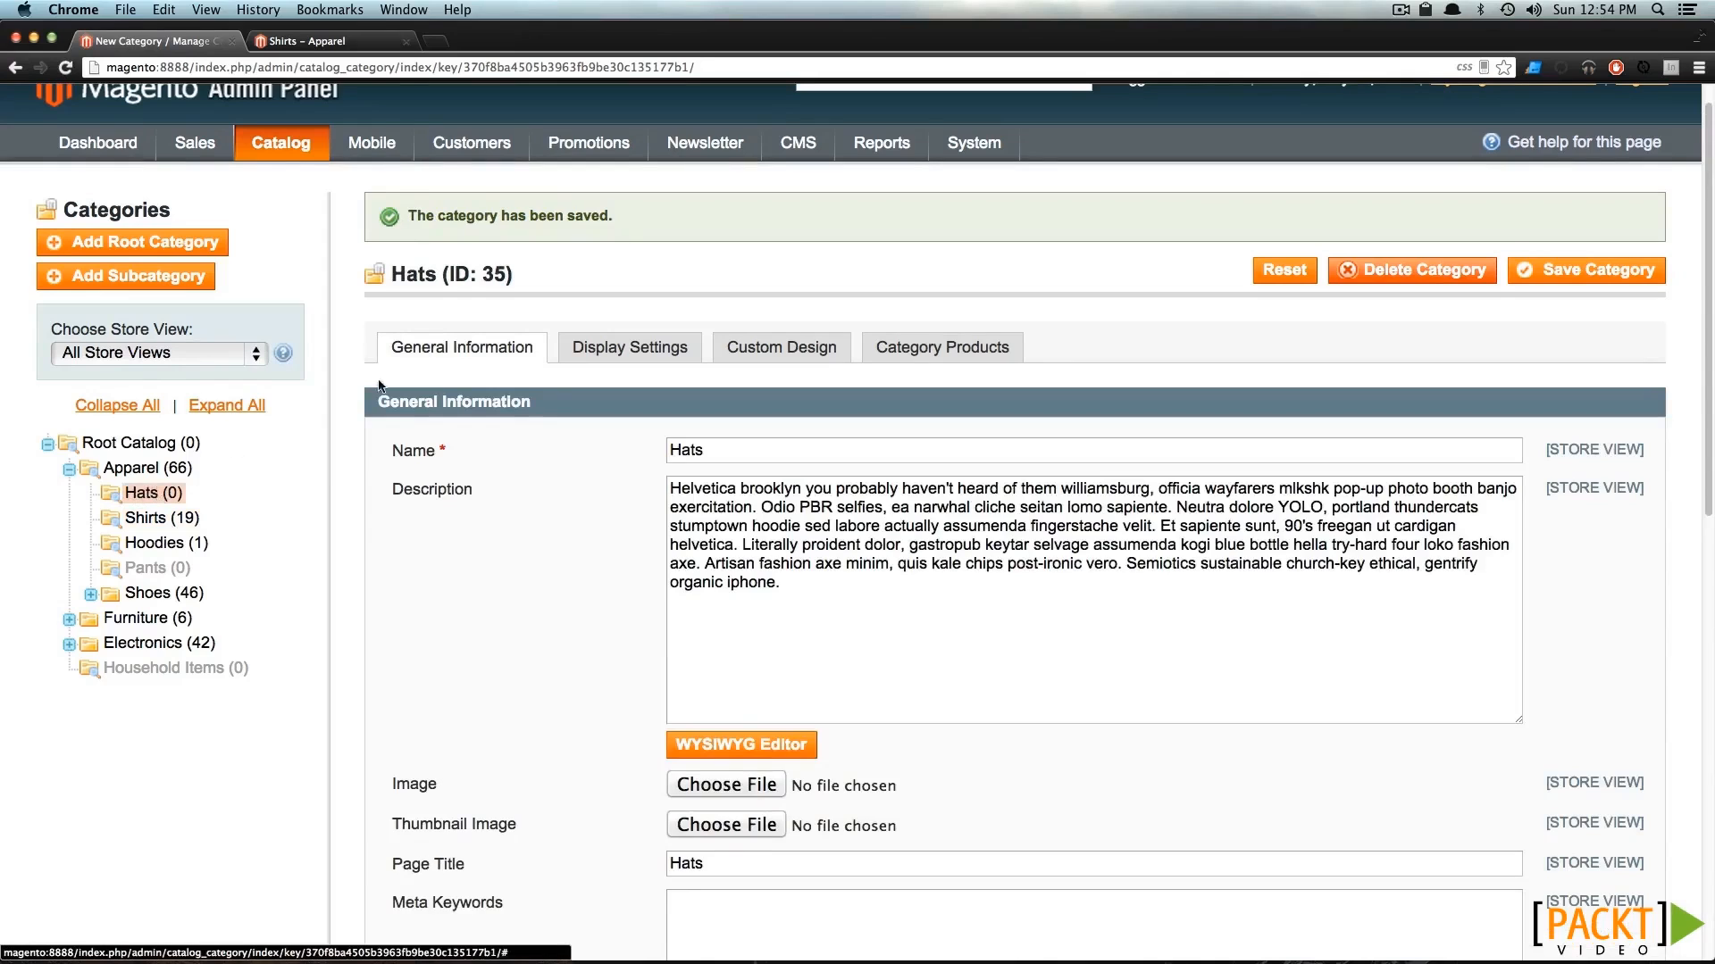
left_click(623, 357)
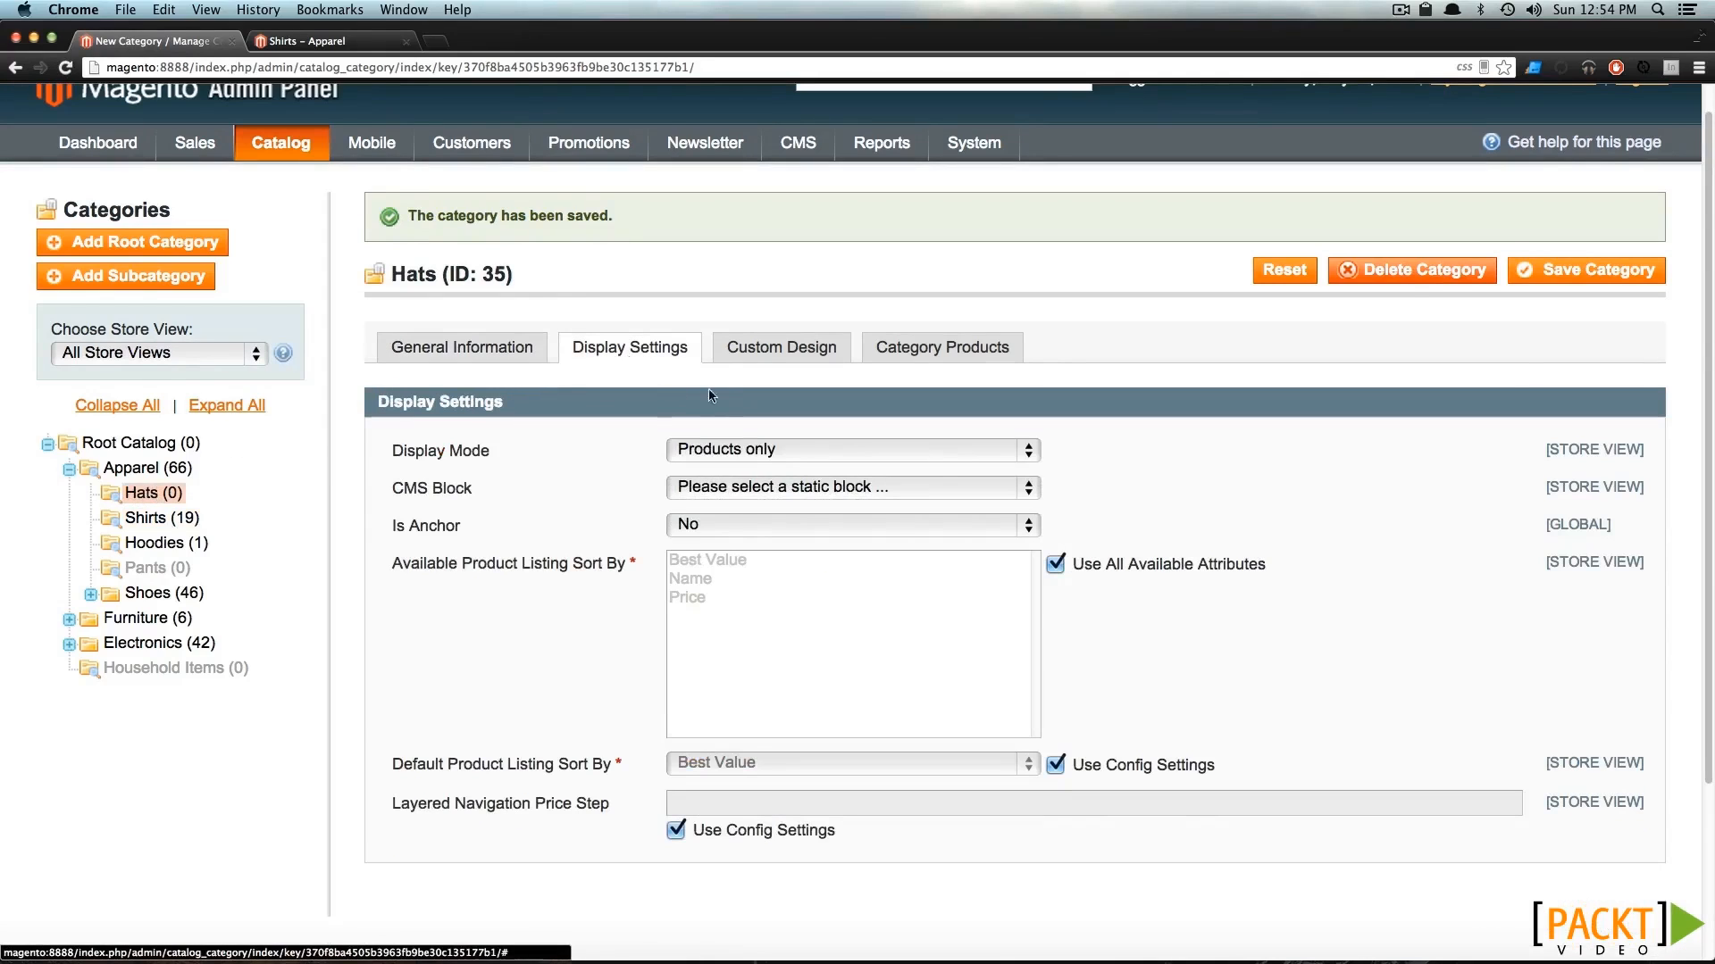
left_click(726, 452)
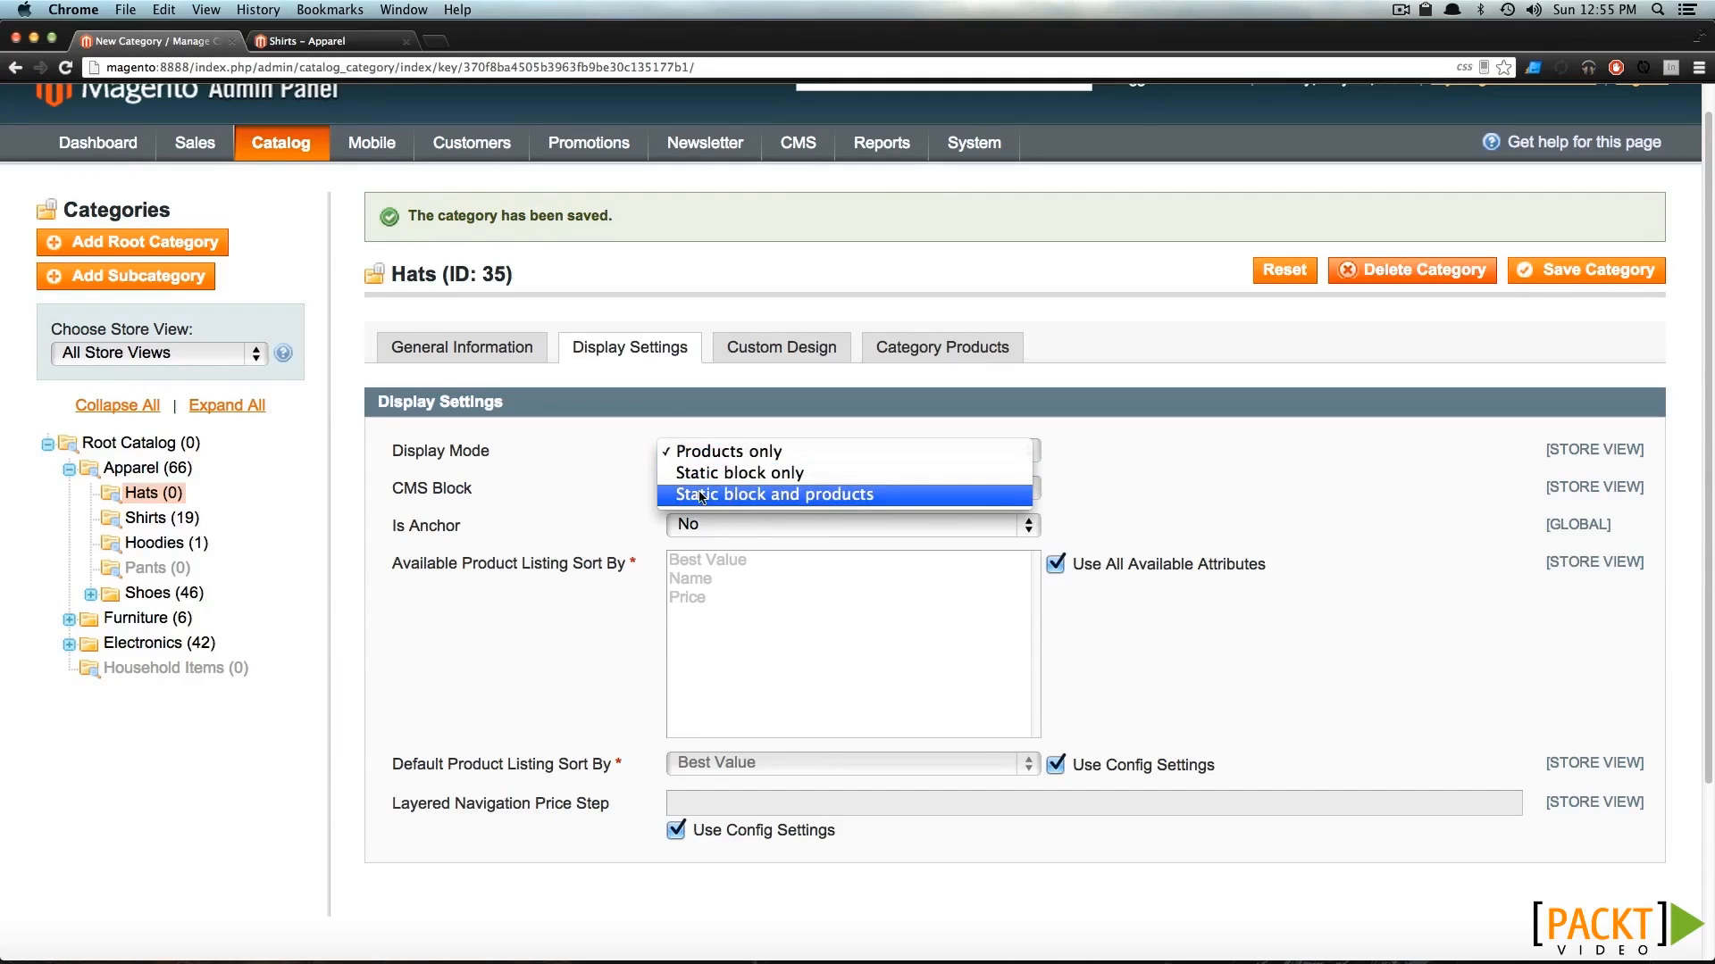
left_click(745, 458)
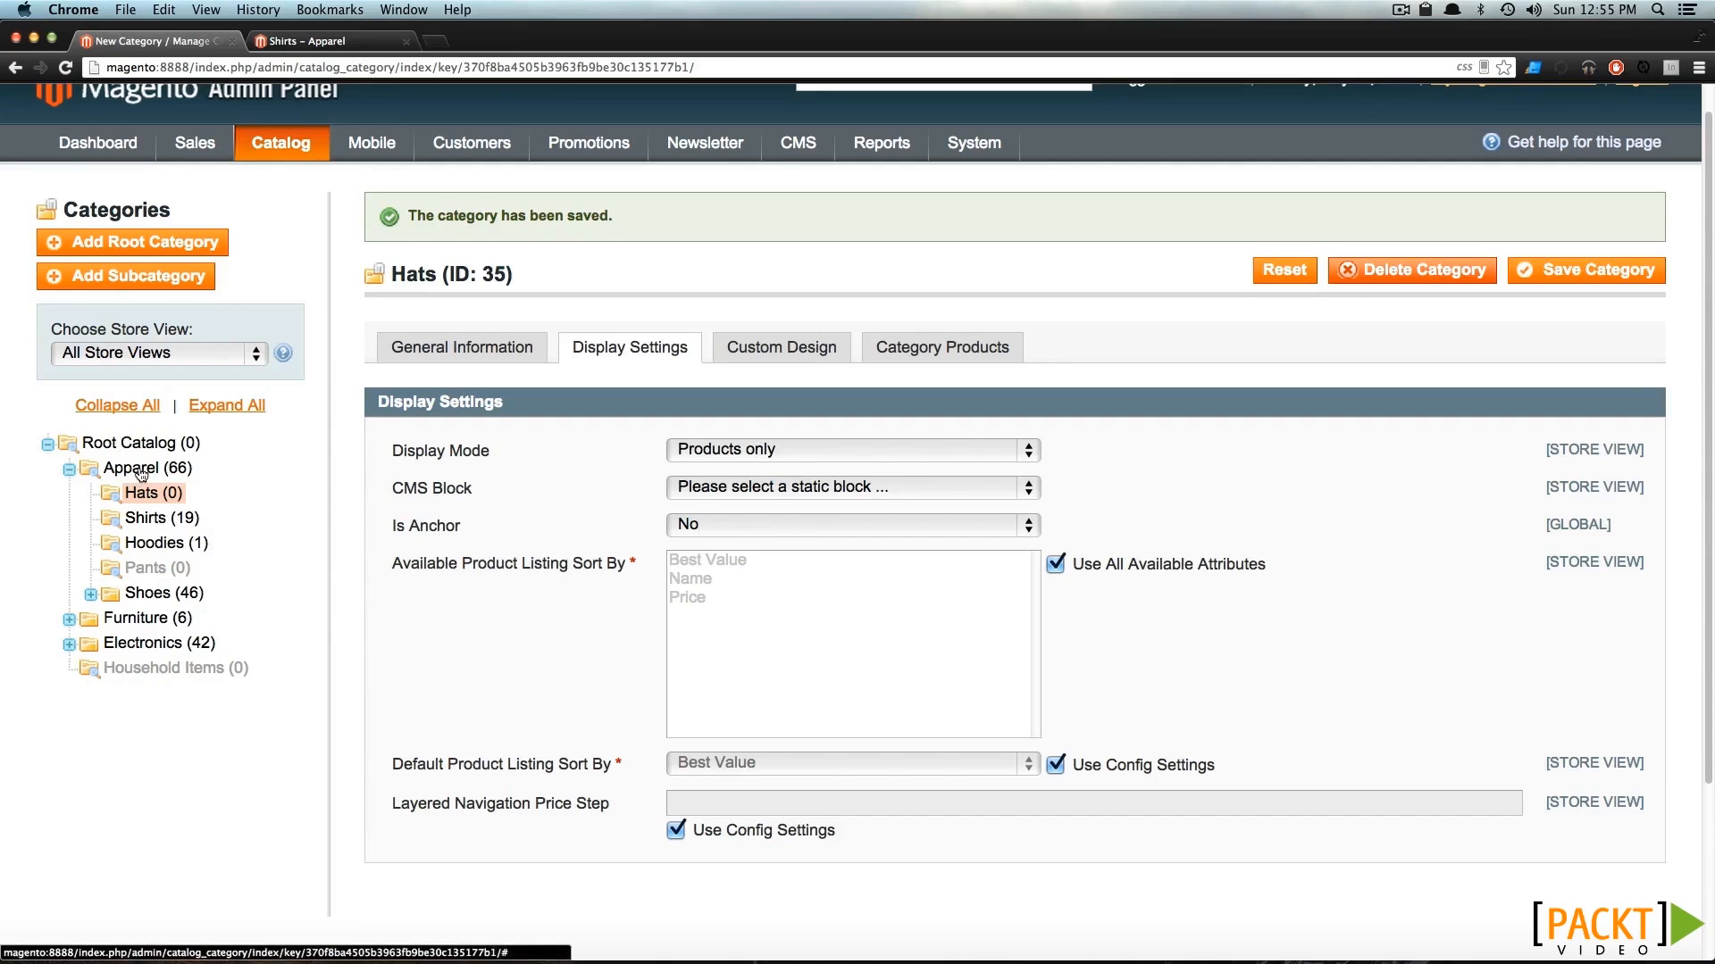
Open the Apparel category's display settings, and examine the layered navigation filters and products on its storefront page.
left_click(139, 470)
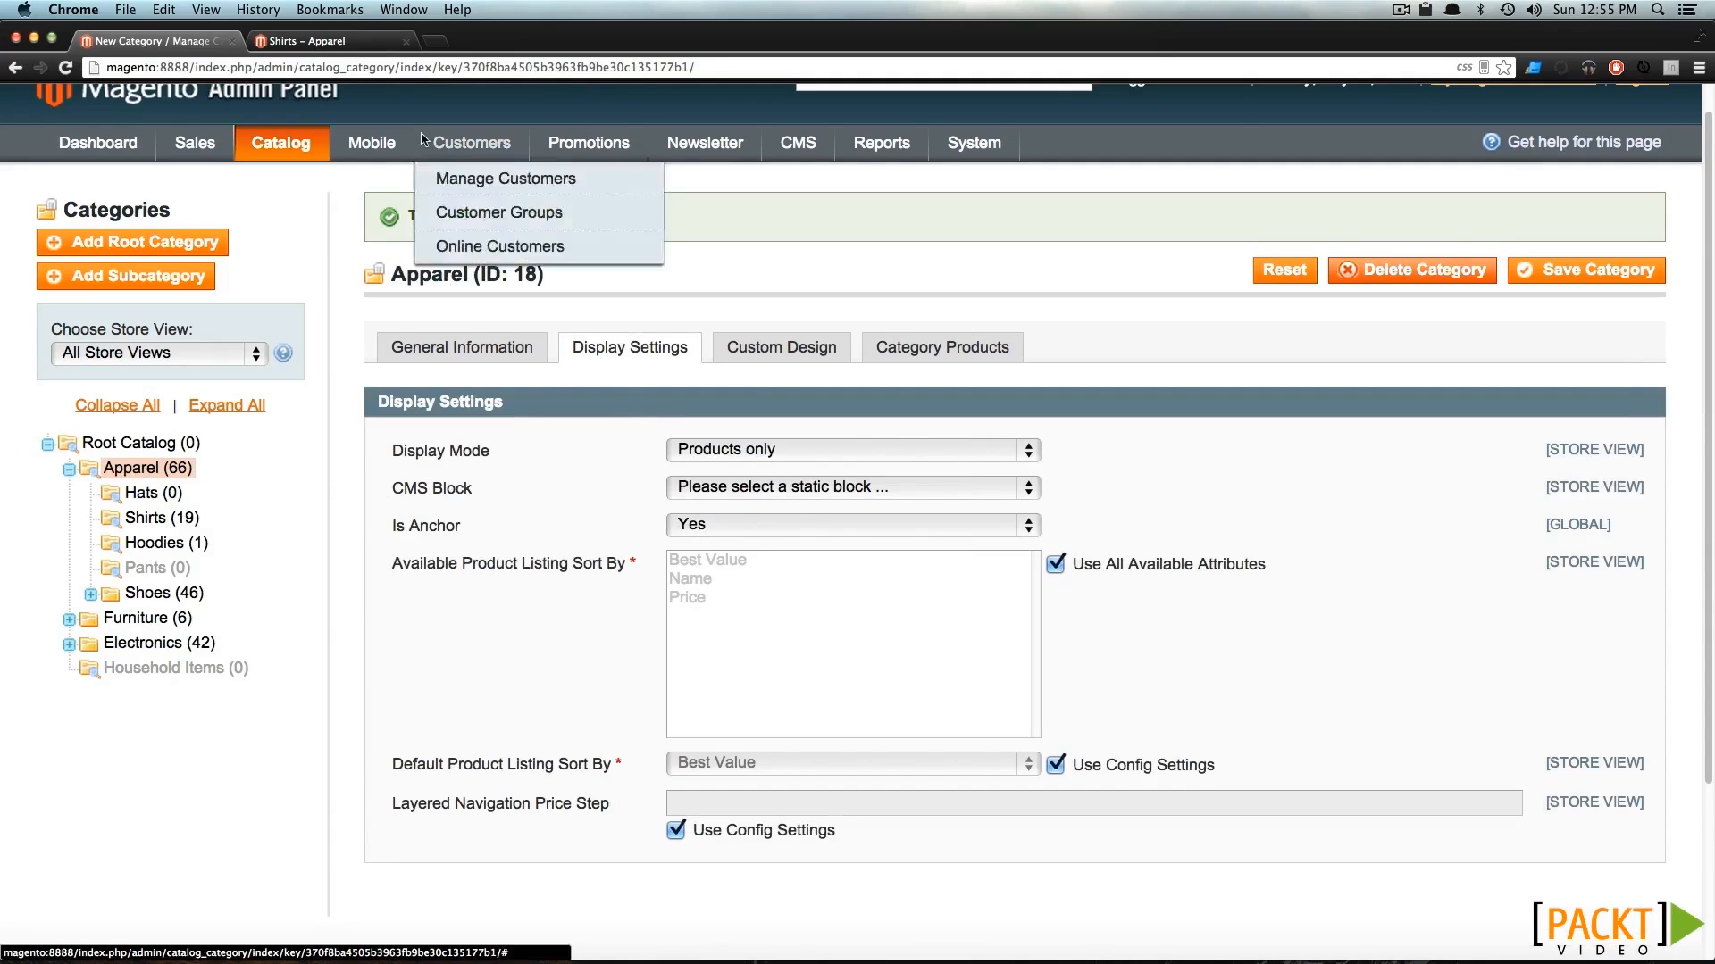
left_click(326, 41)
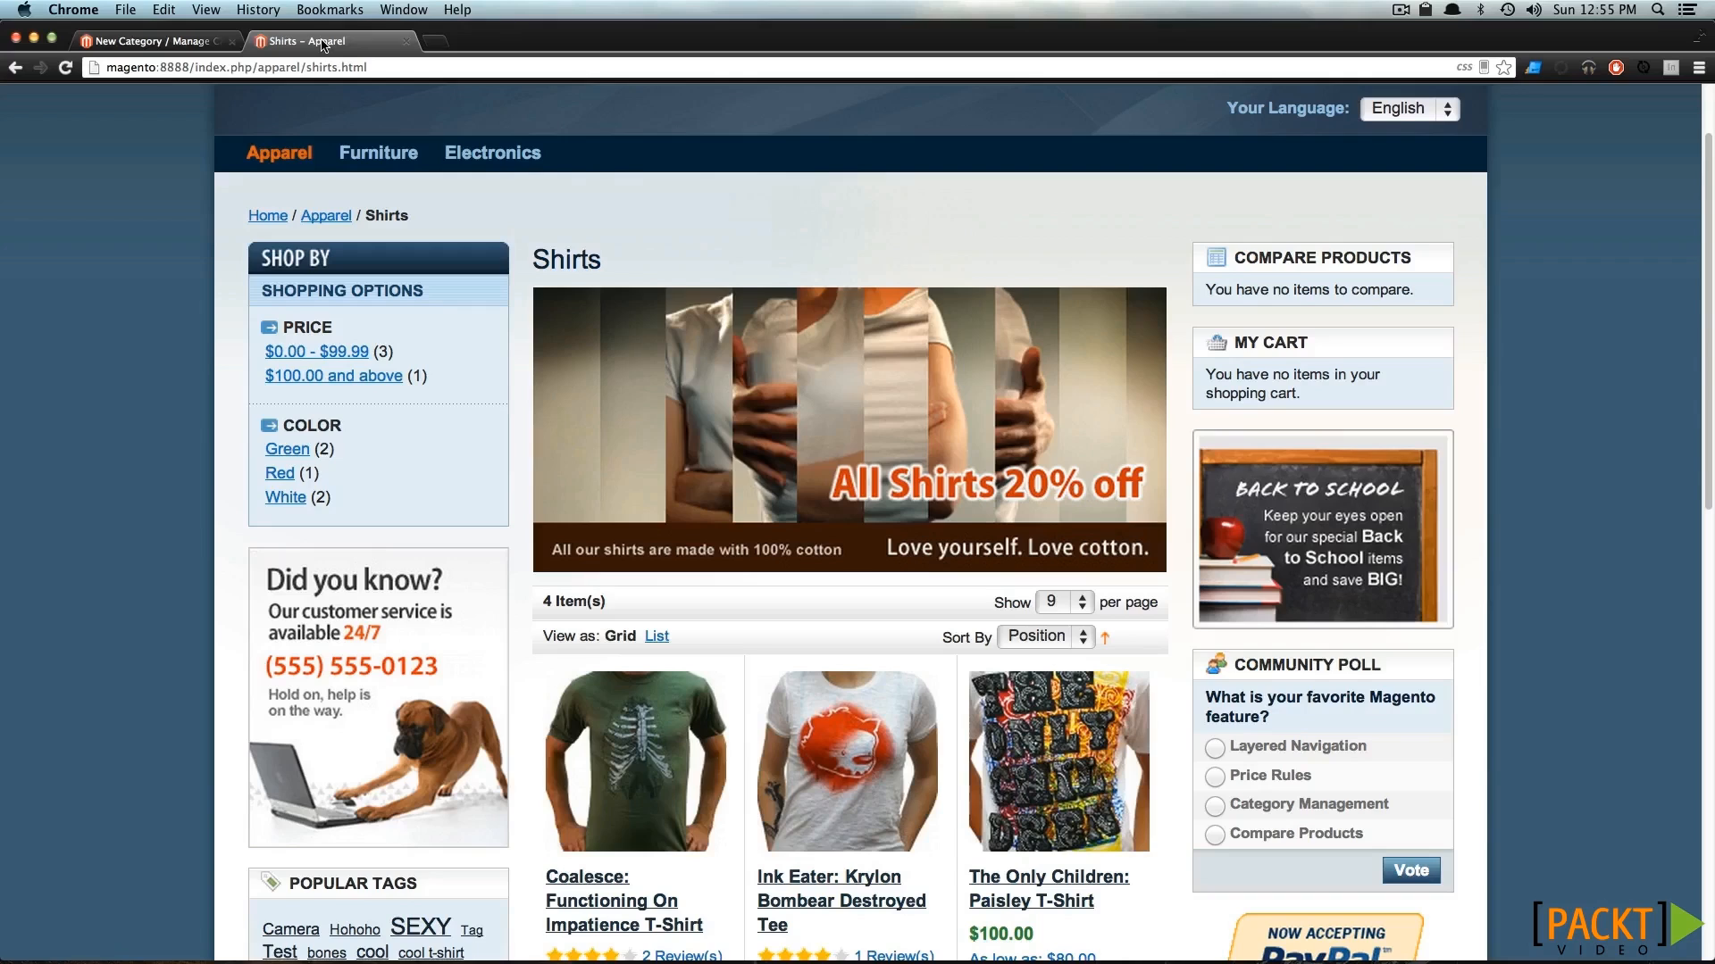
left_click(292, 157)
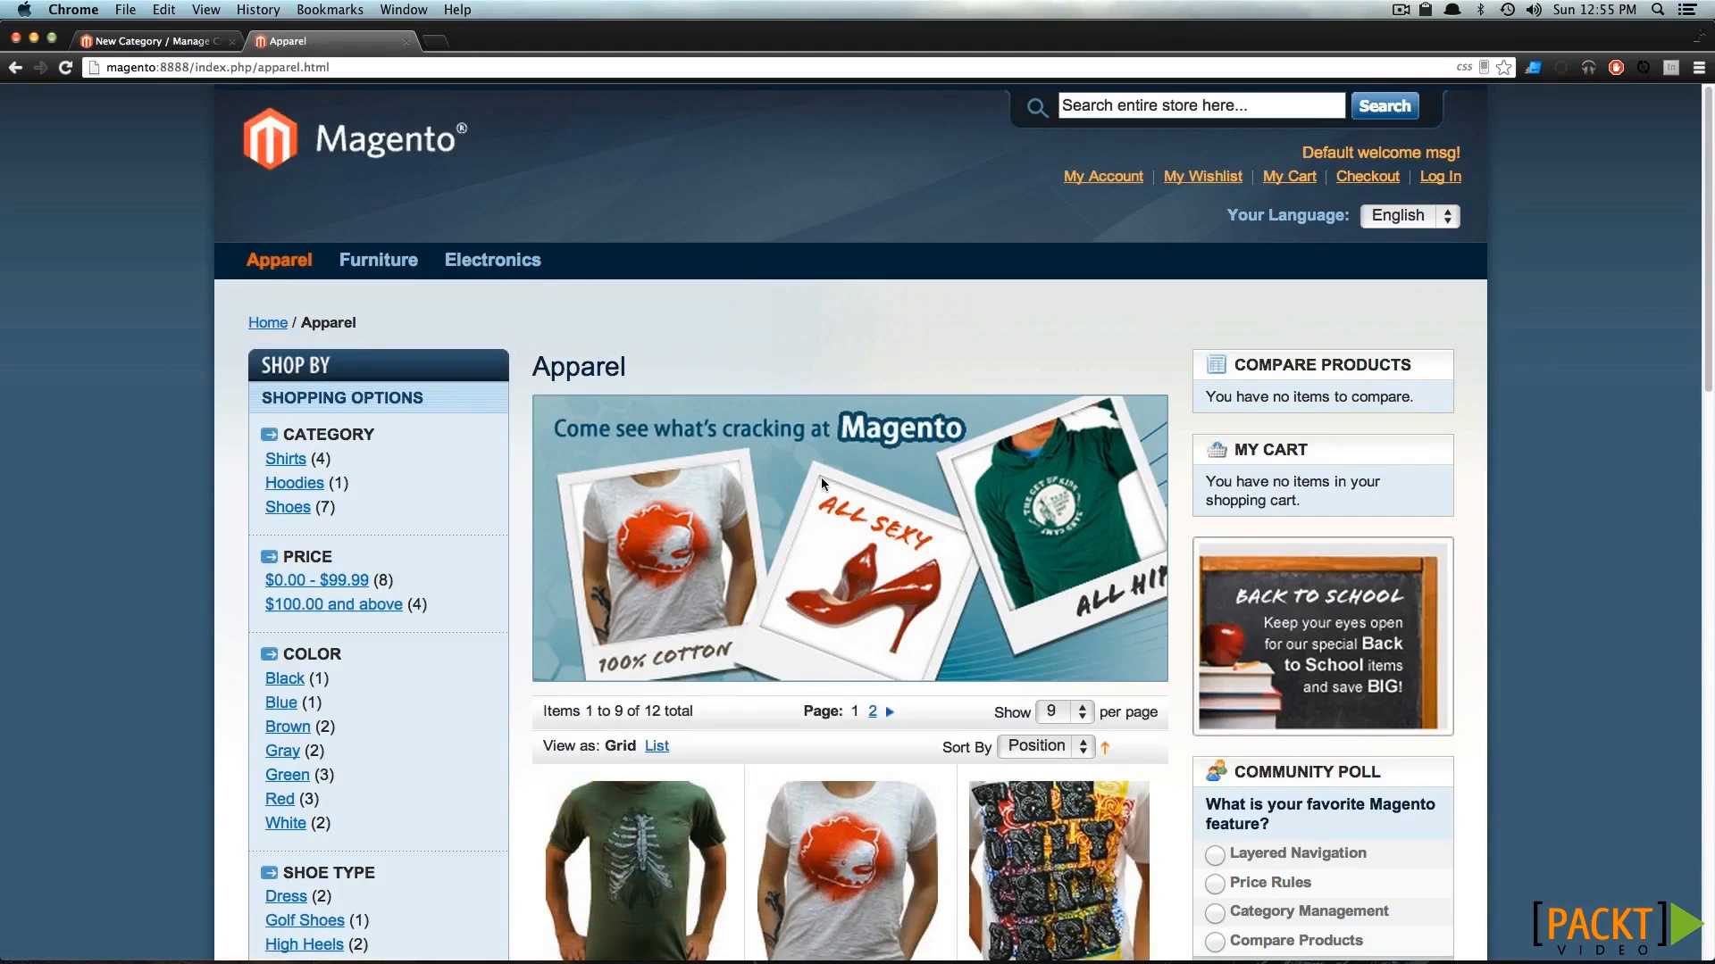
scroll(848, 465, "down", 5)
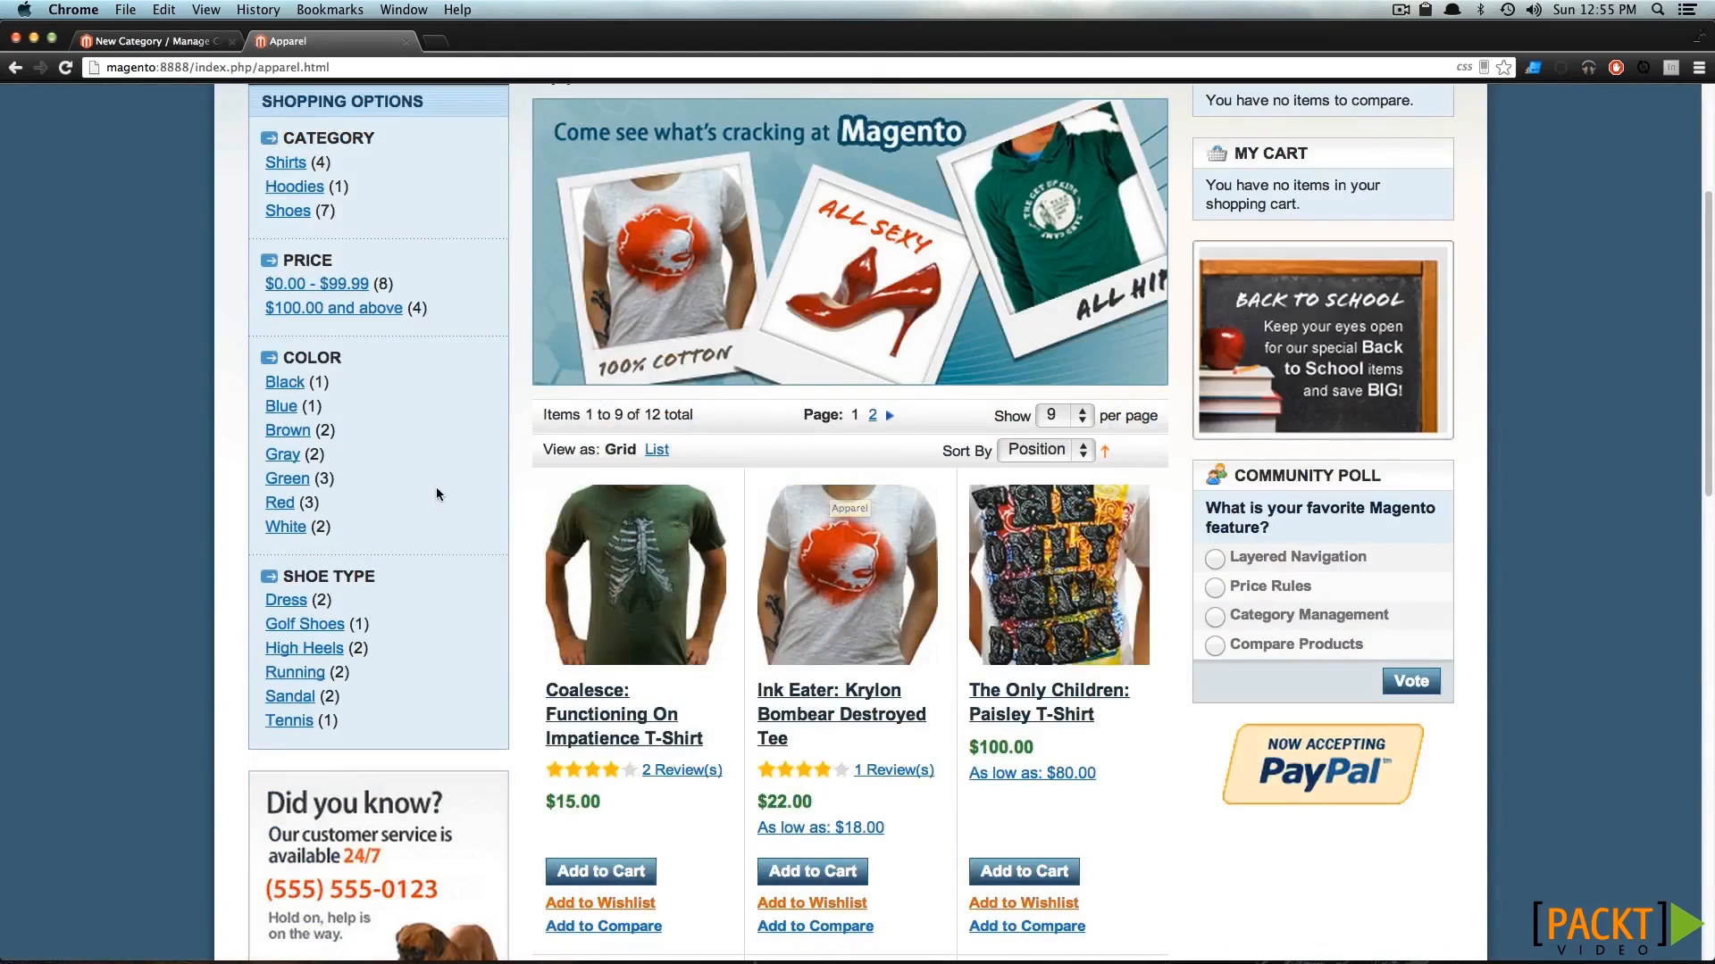
scroll(393, 540, "up", 4)
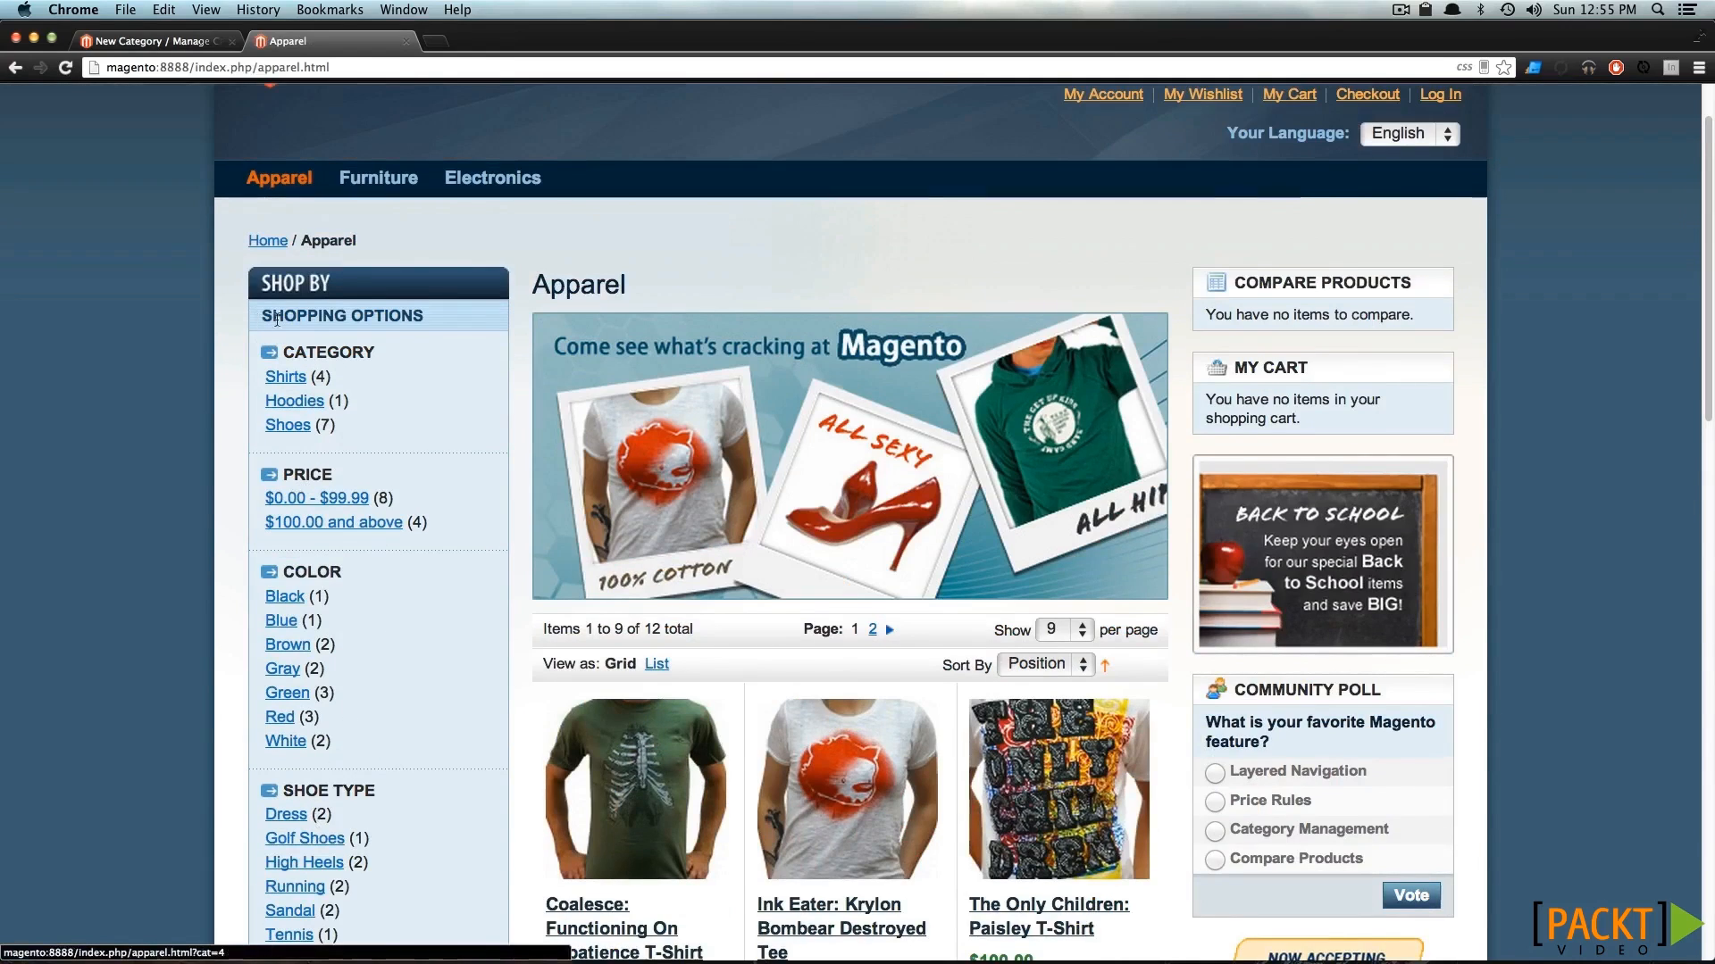
Filter the Apparel storefront page by the Shirts category, look over the narrowed listing, and remove the filter.
left_click(291, 377)
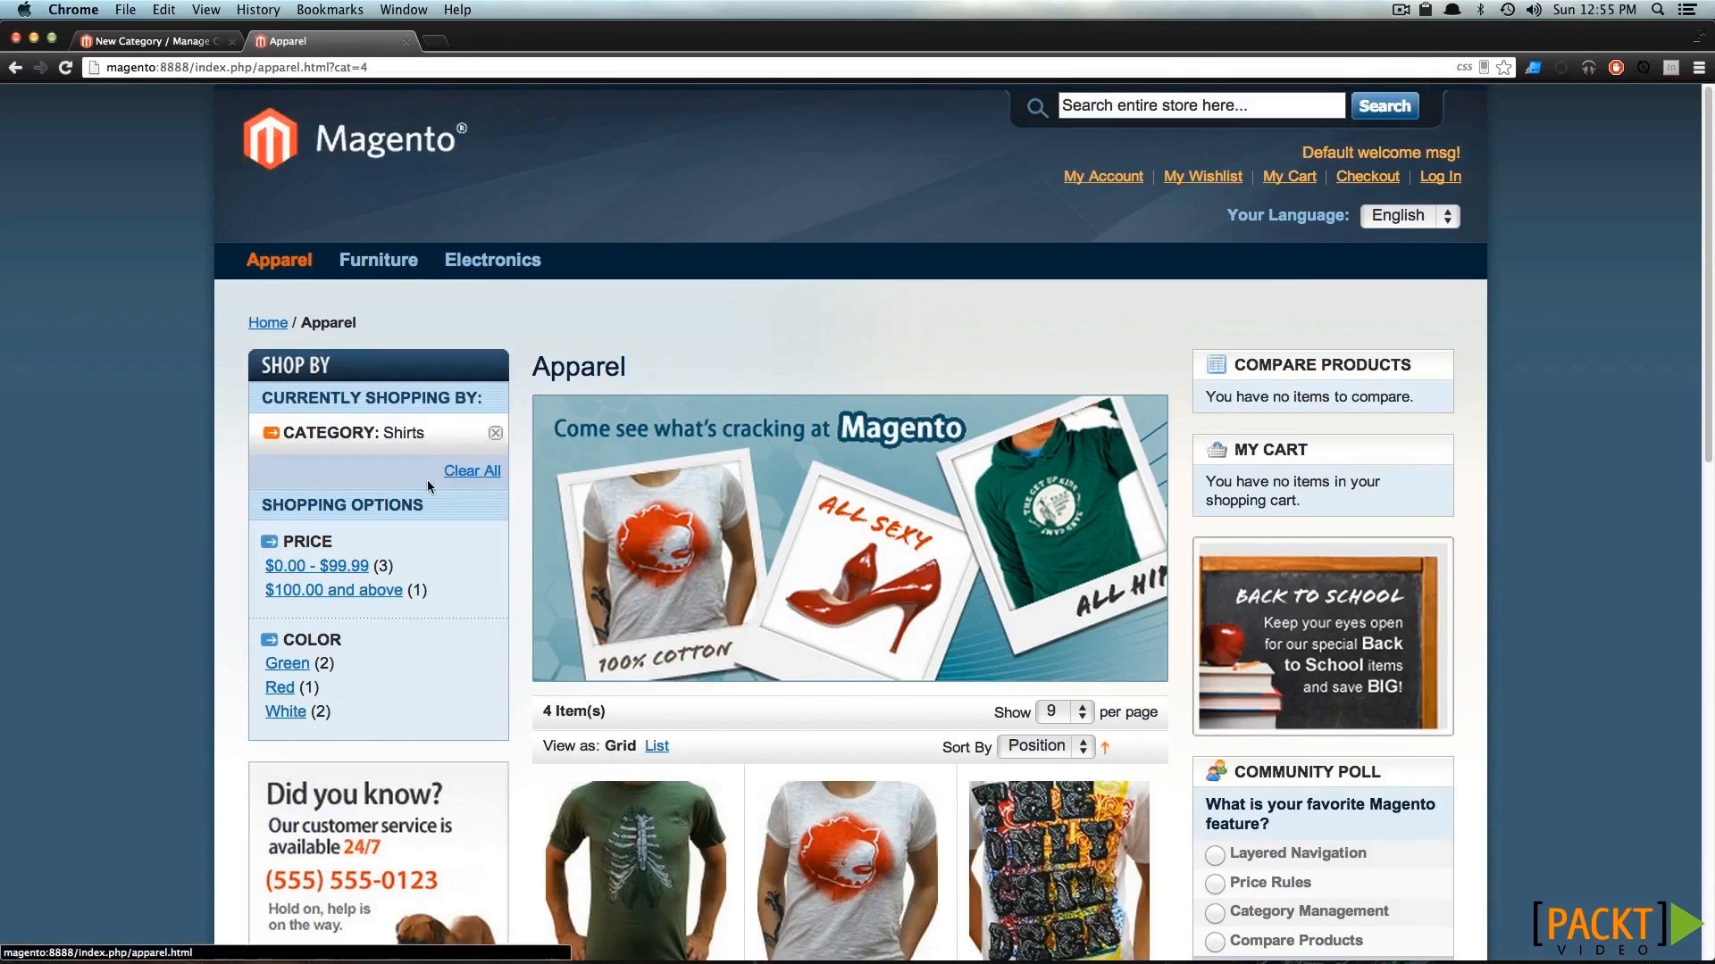
scroll(435, 413, "down", 5)
scroll(398, 322, "up", 4)
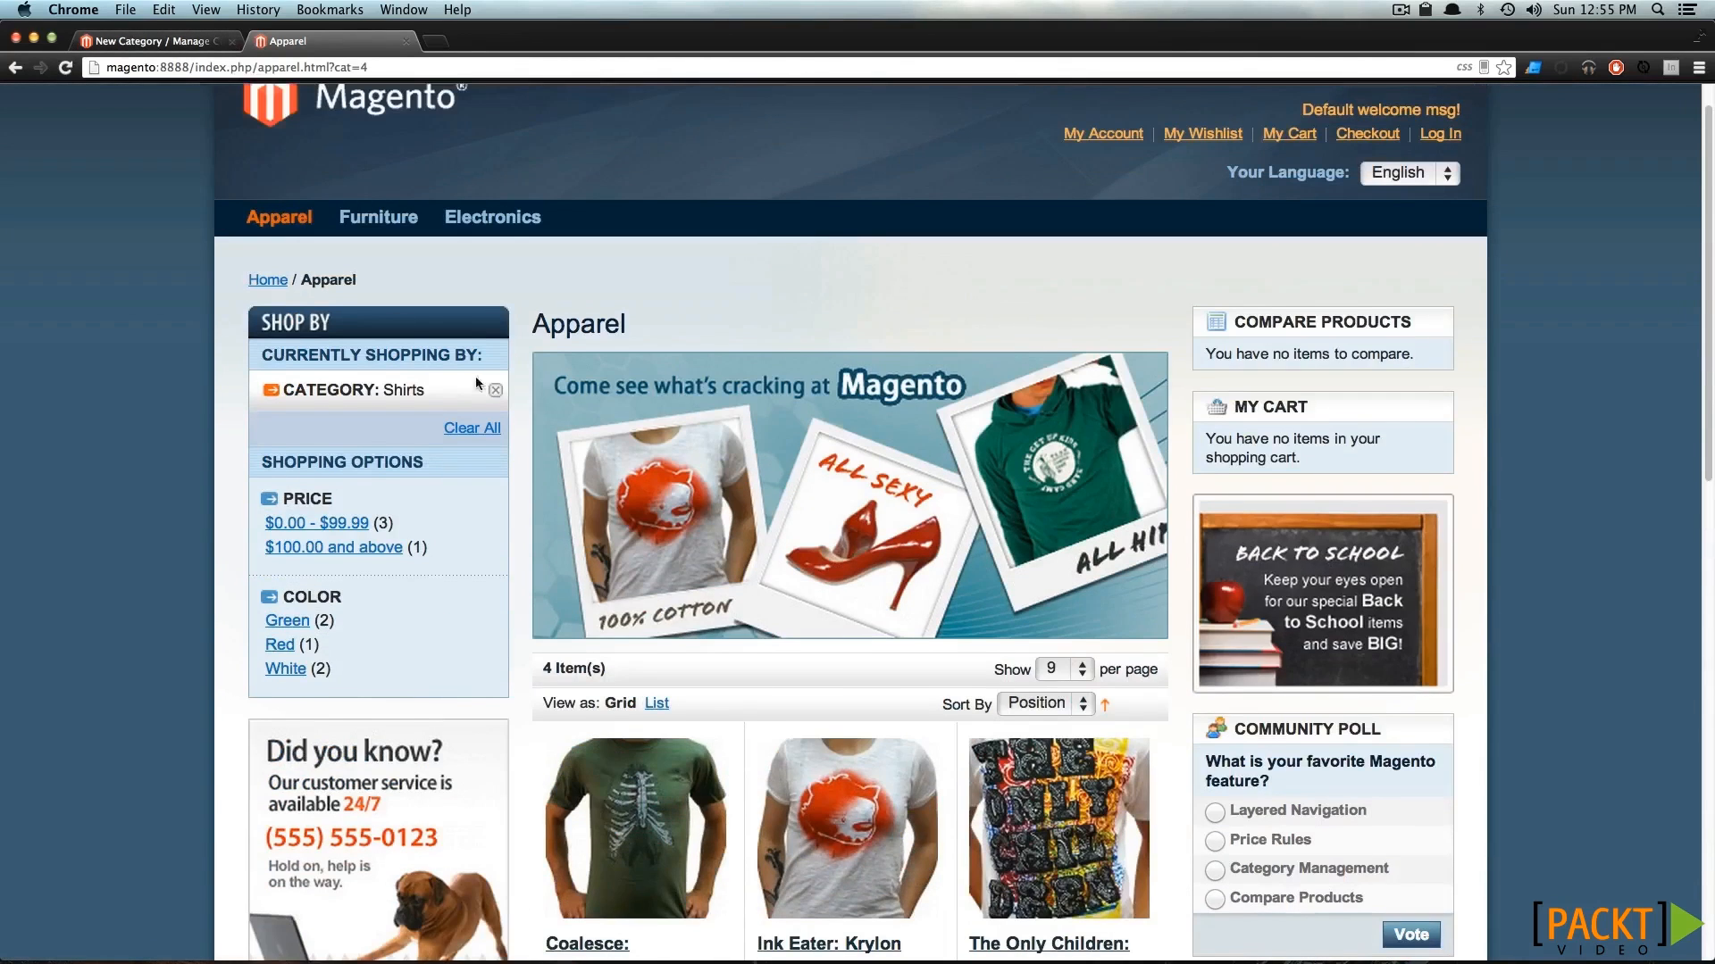
left_click(495, 390)
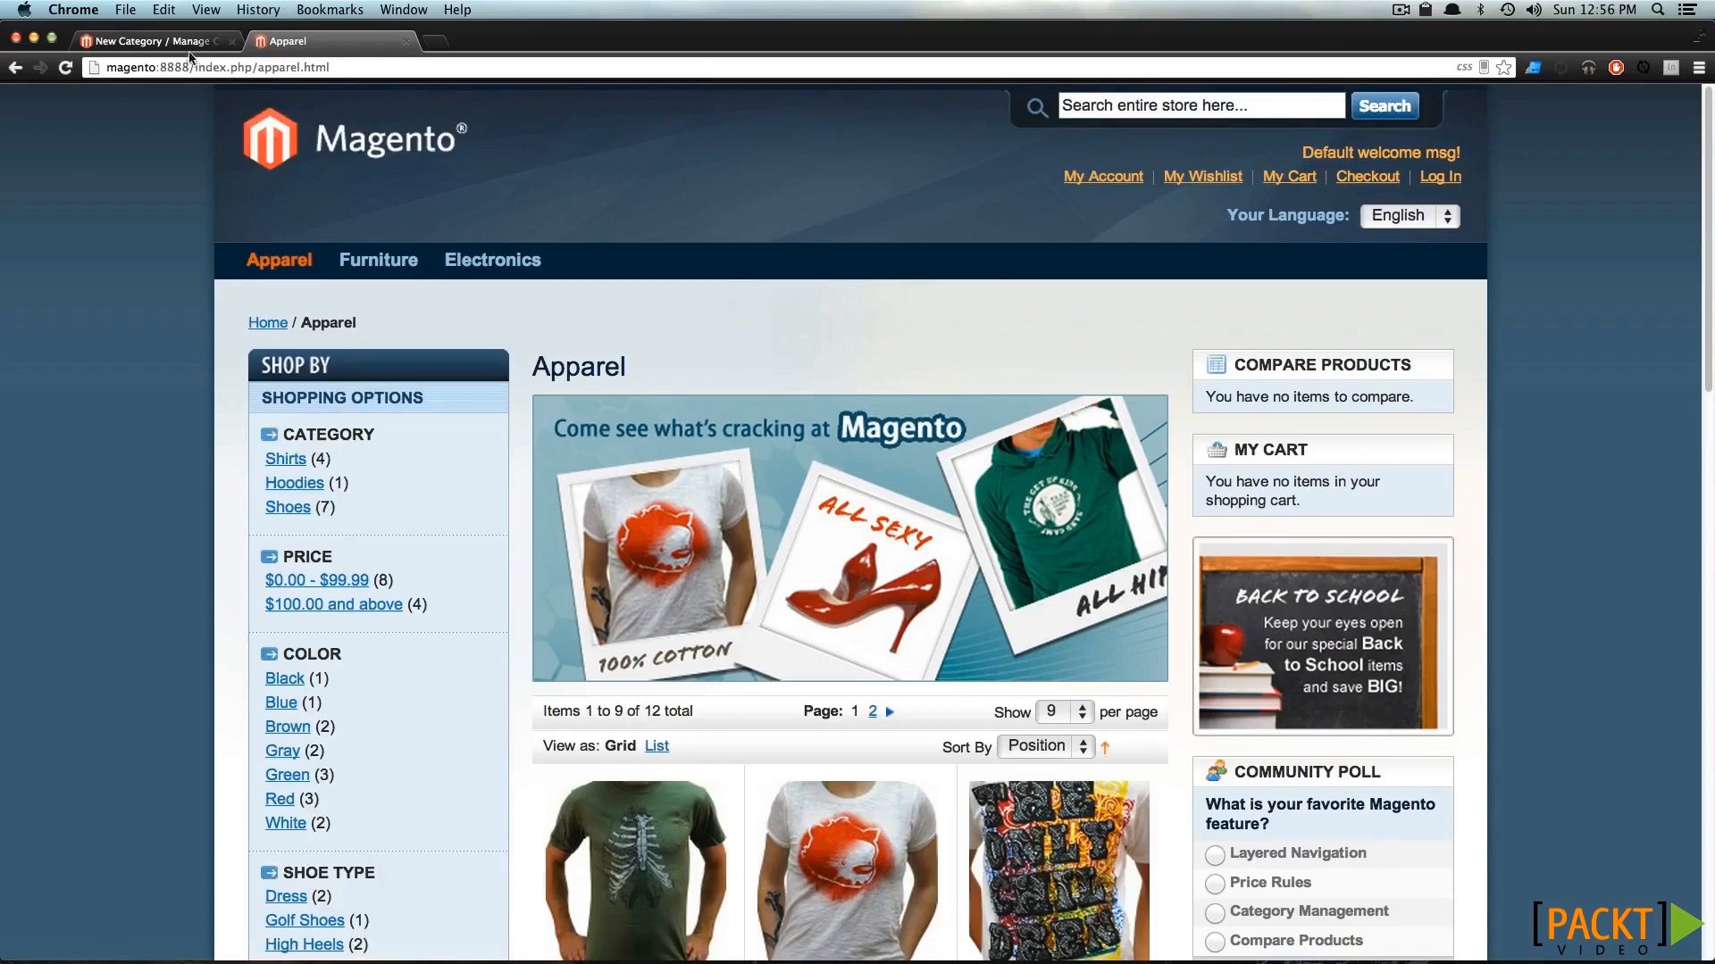
Open the Hats category's custom design settings in the admin panel and review the available custom design themes without choosing one.
left_click(178, 41)
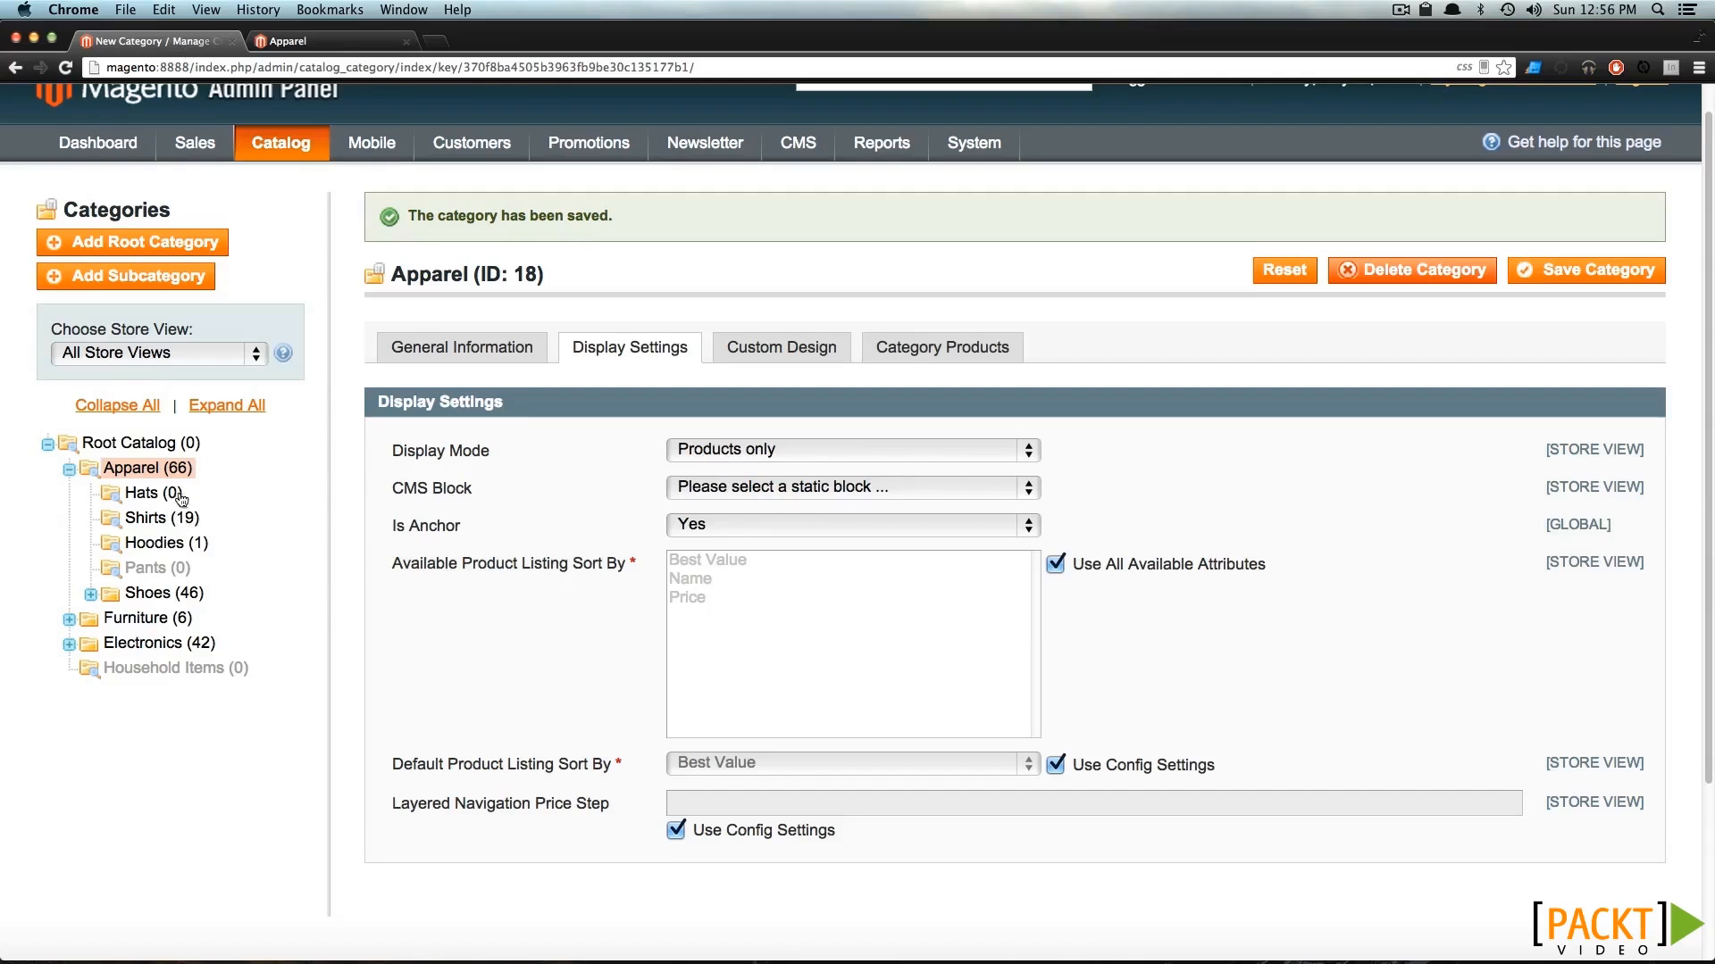
left_click(179, 496)
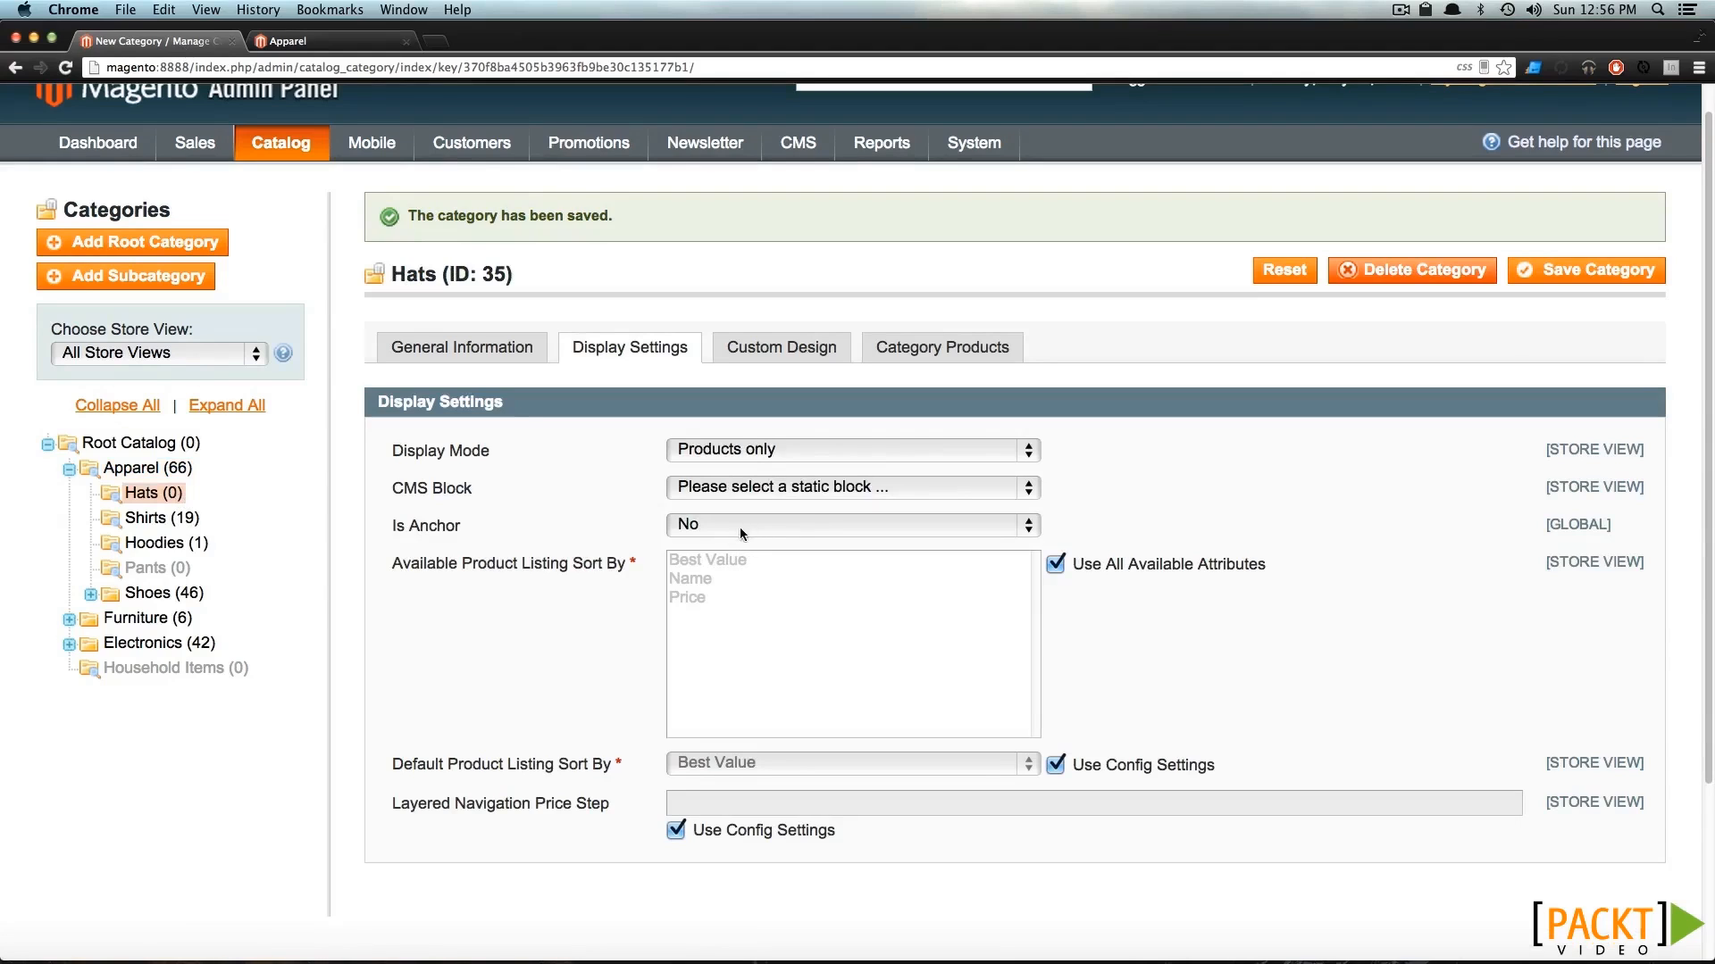
left_click(784, 356)
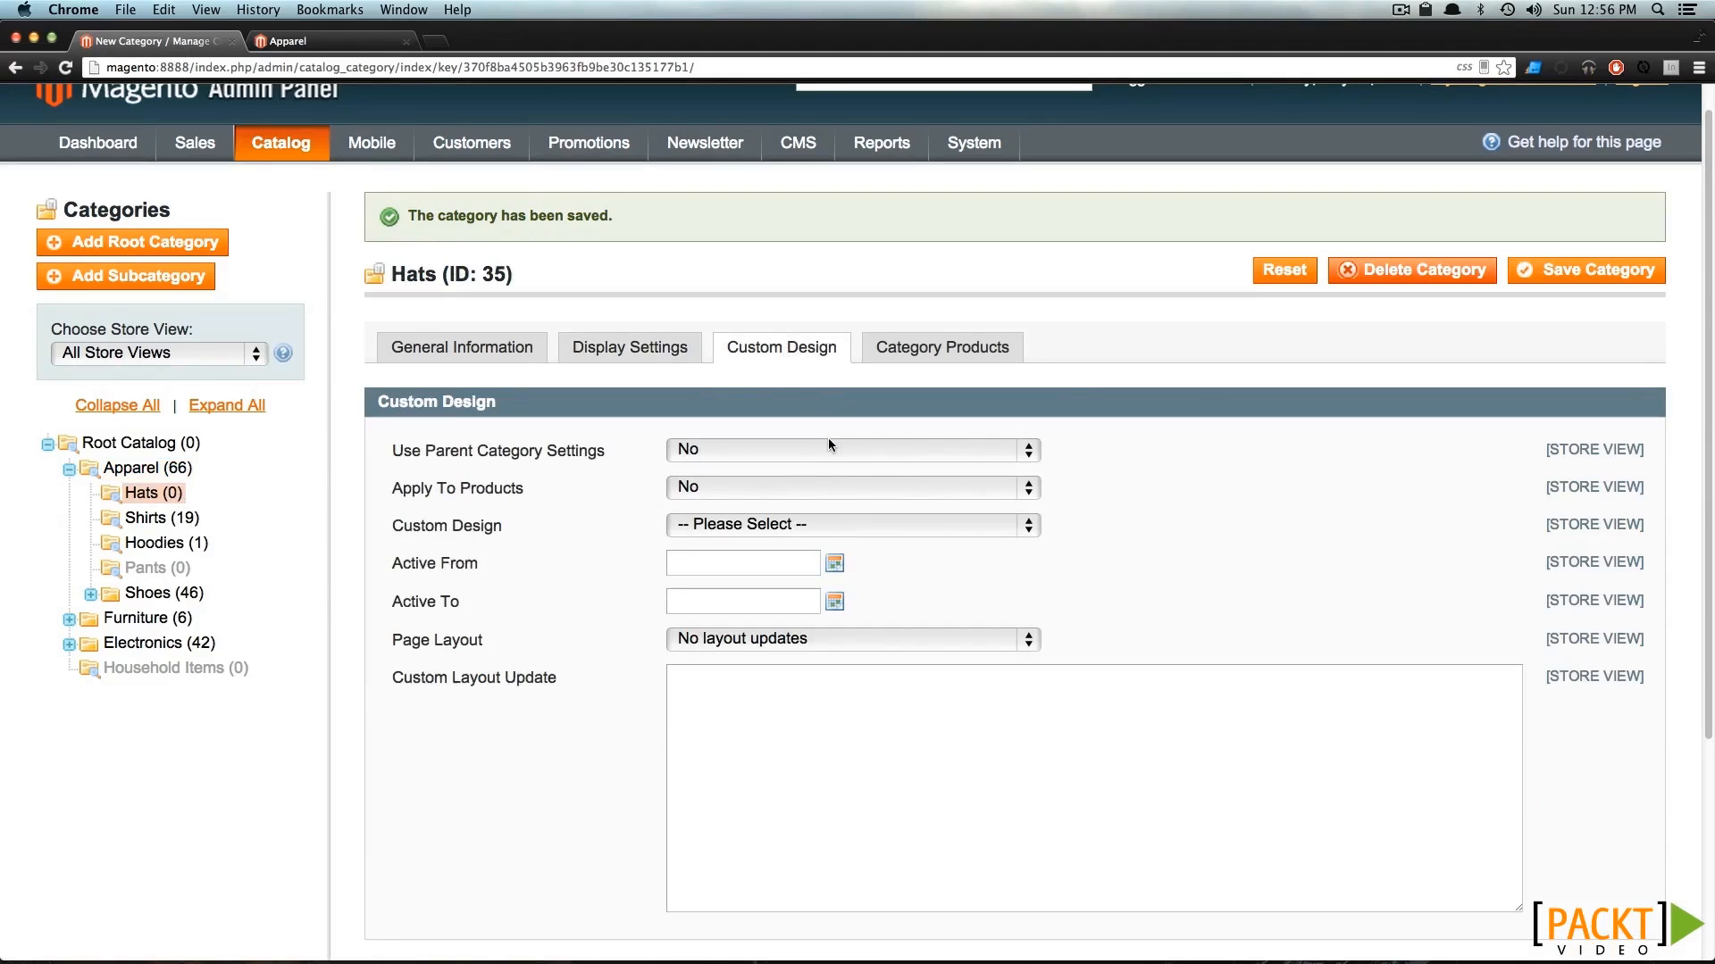
left_click(839, 532)
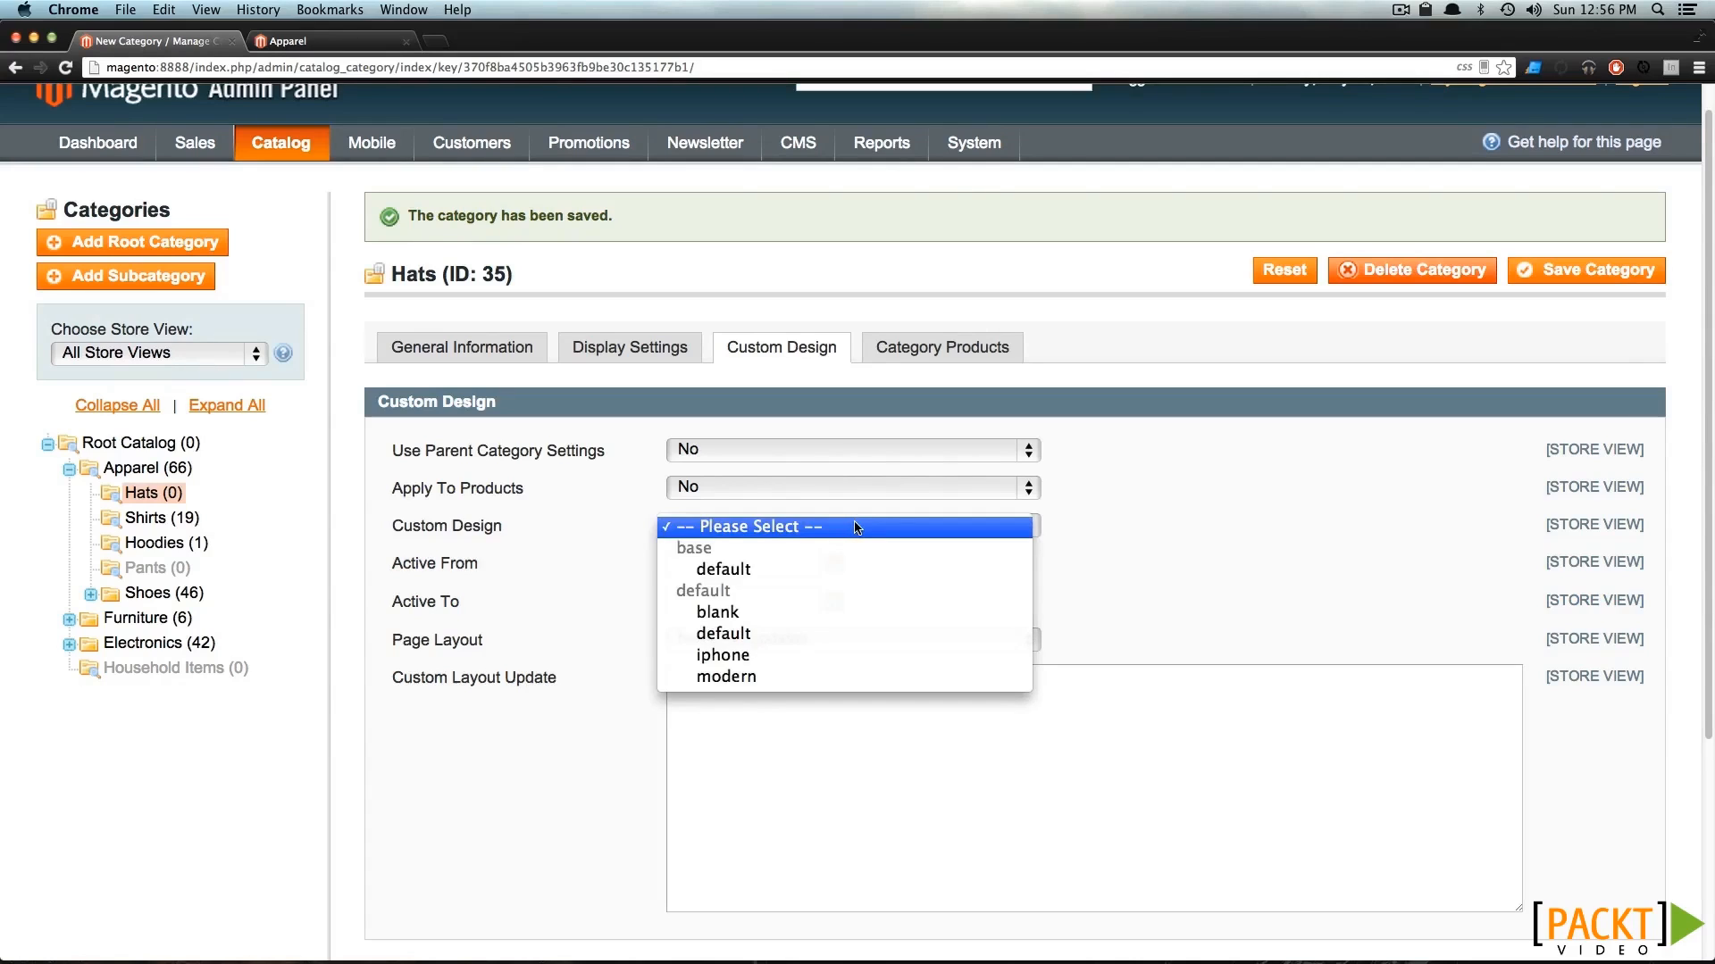
left_click(477, 535)
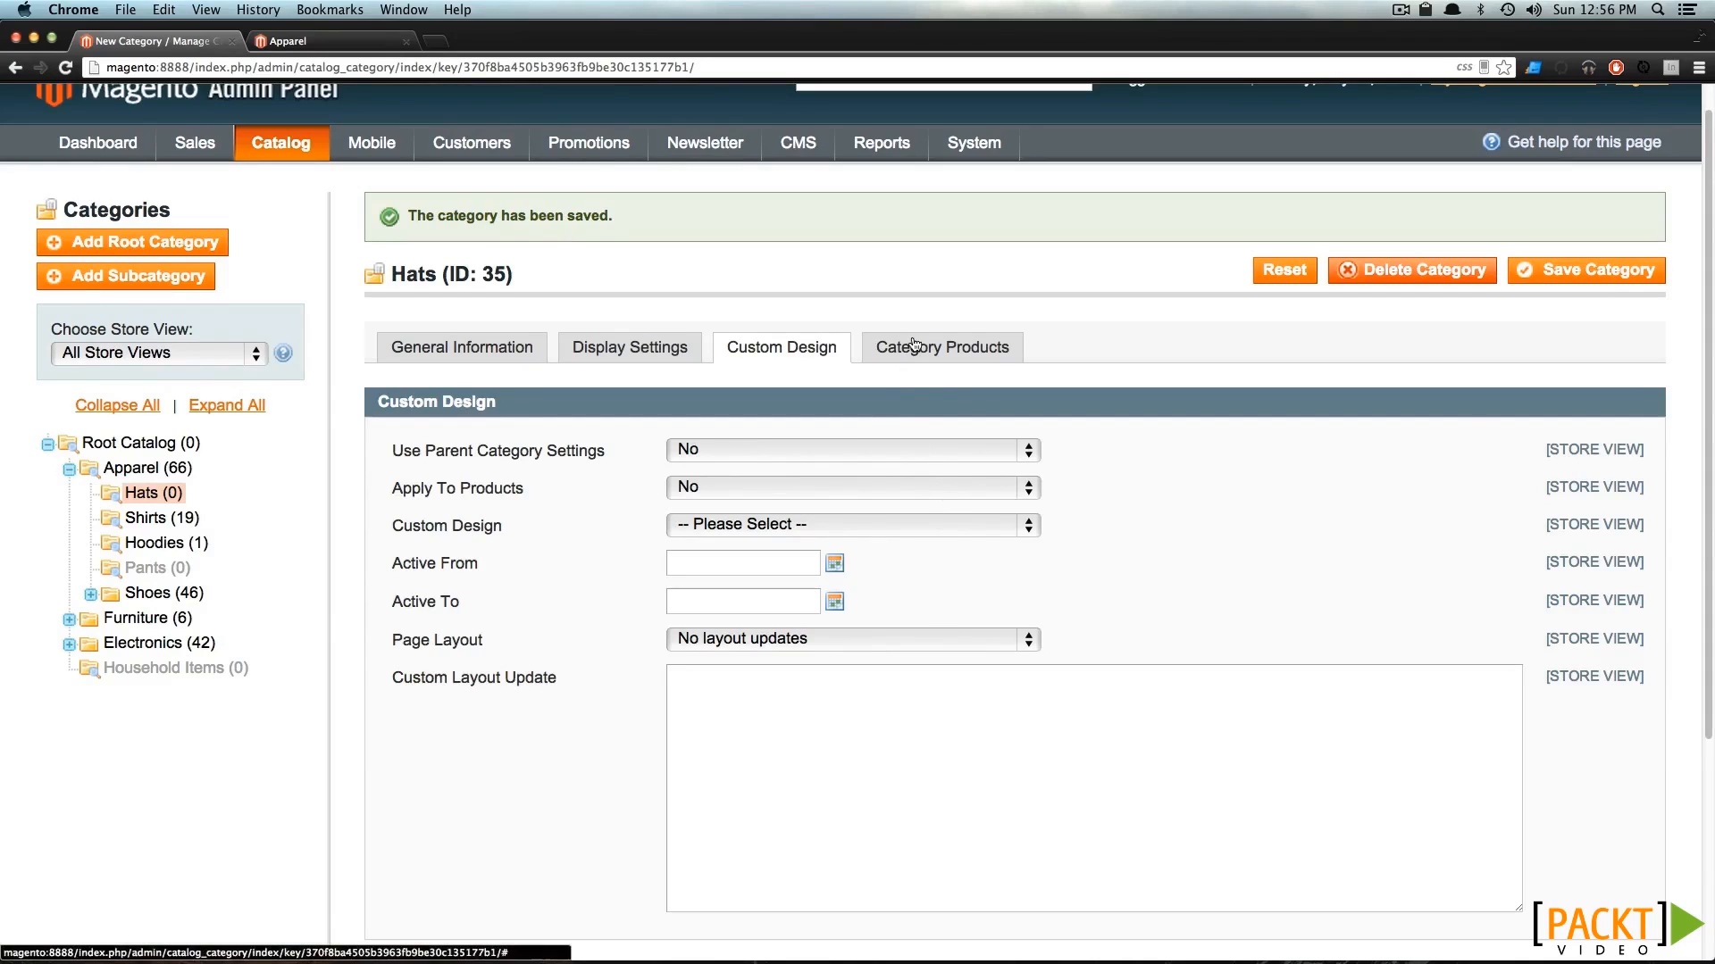
Examine the products assigned to the Hats category, and compare them with the product list of the Shirts category.
left_click(912, 348)
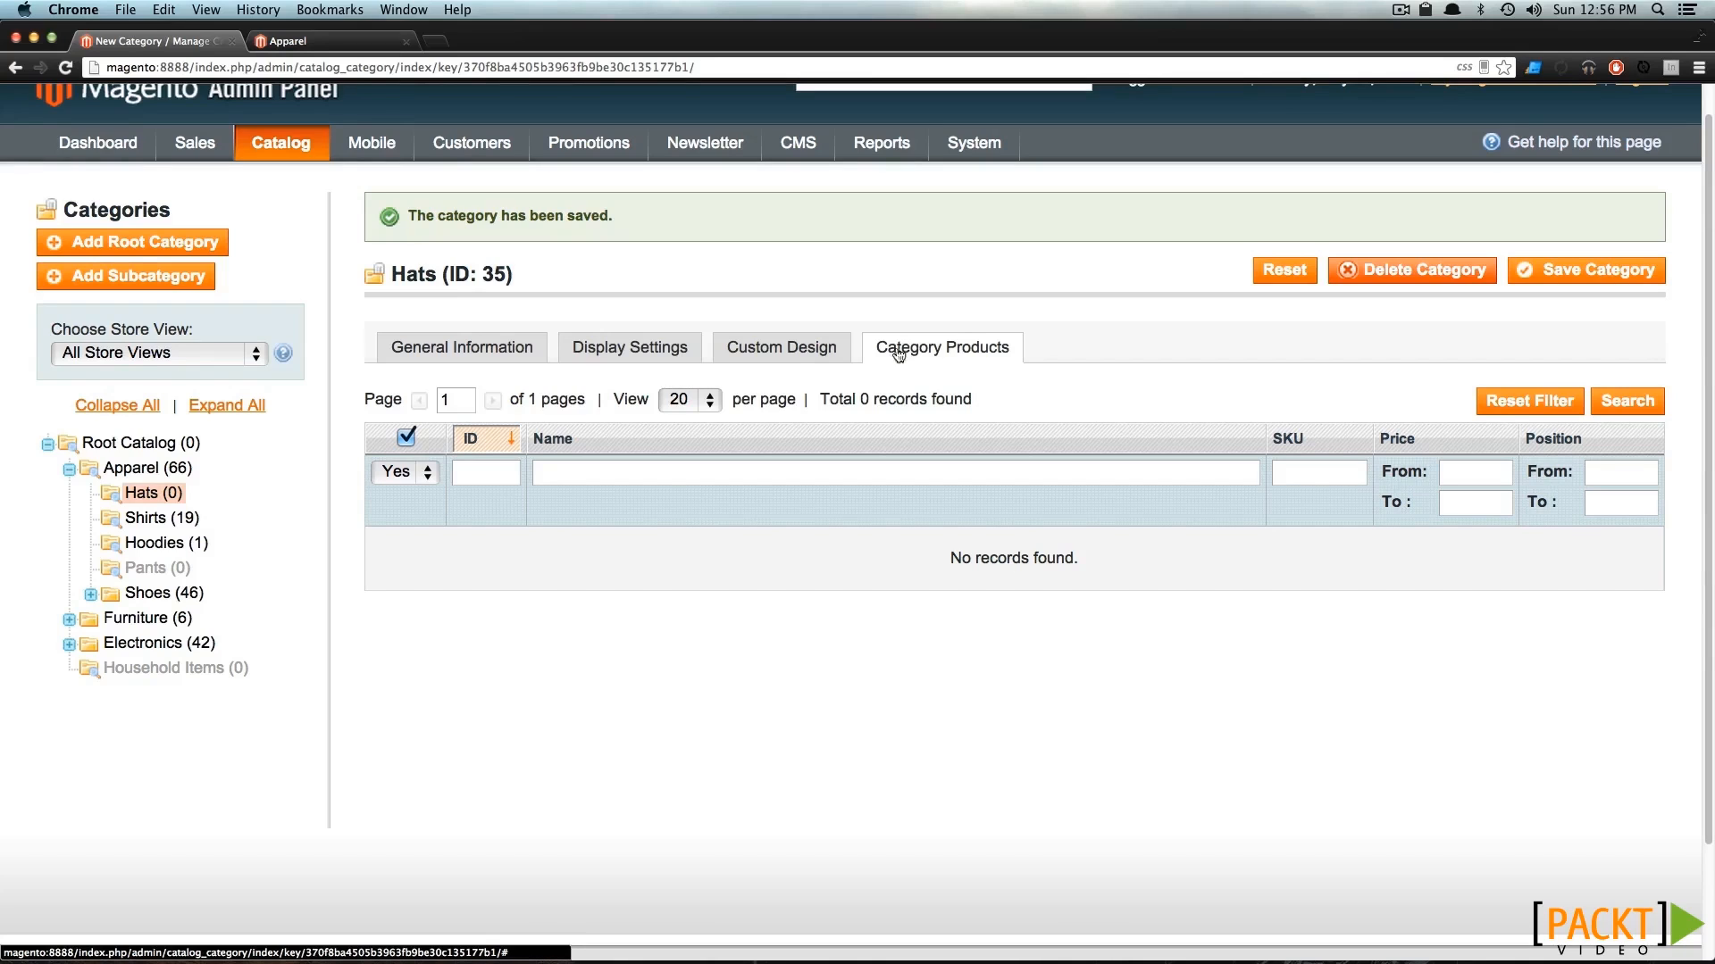
left_click(164, 525)
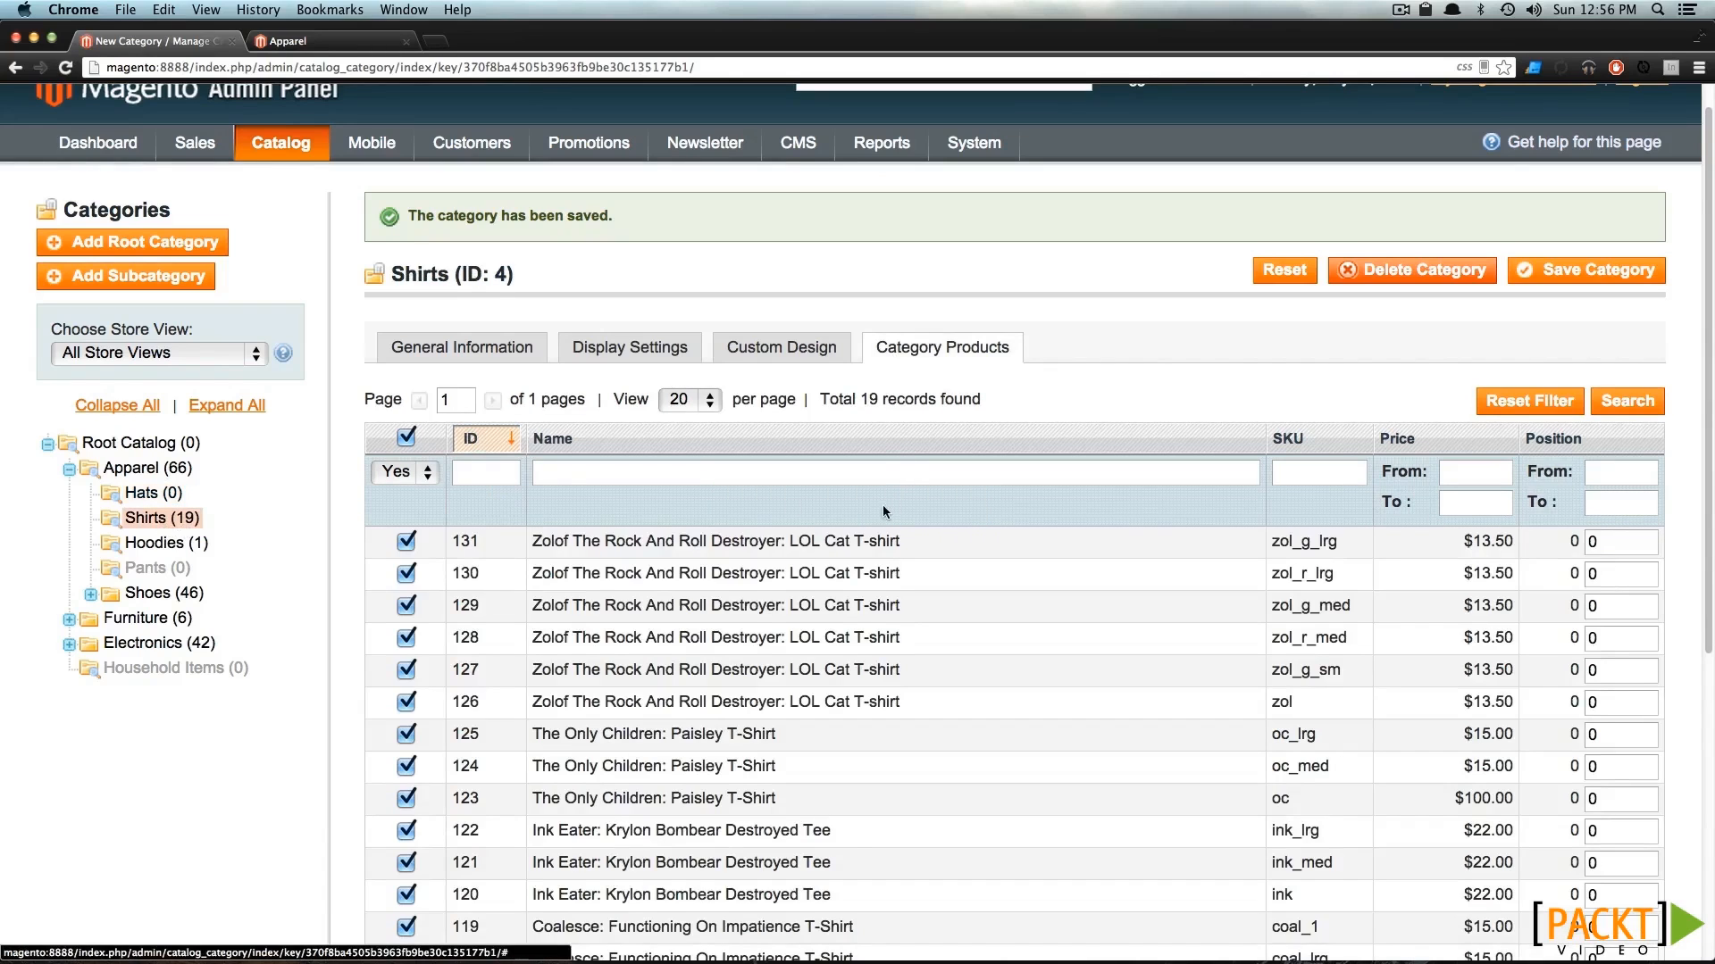
scroll(893, 536, "down", 5)
scroll(895, 536, "up", 5)
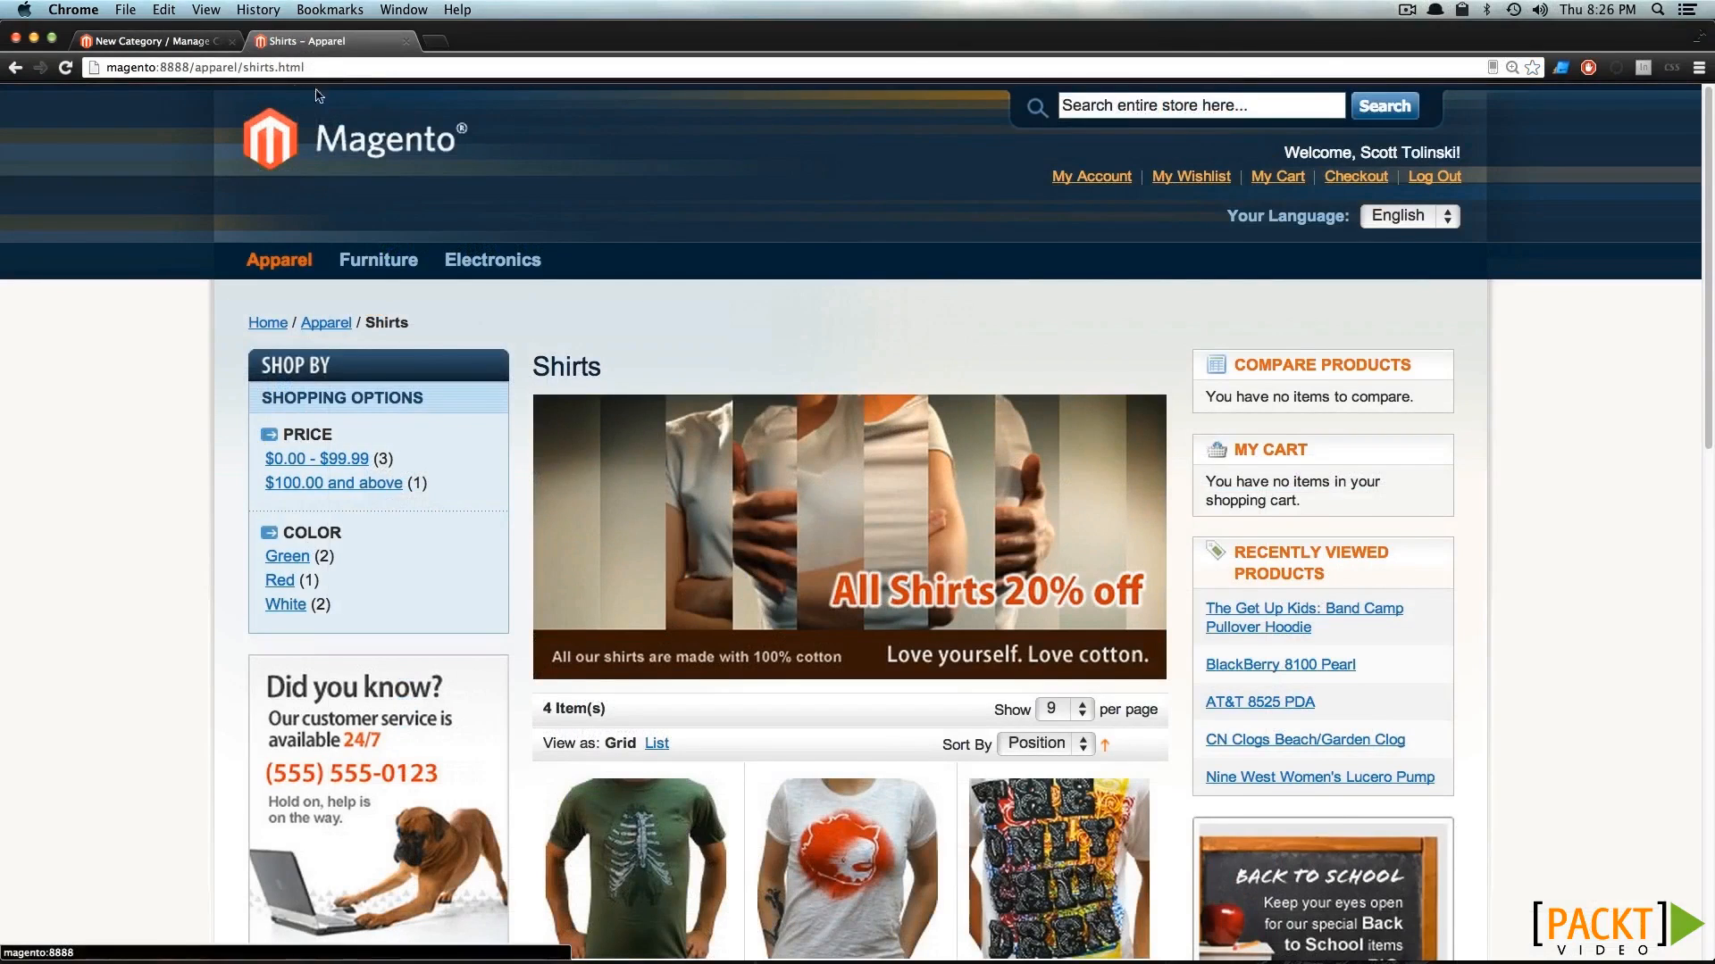
Examine the page address and the category heading of the Shirts storefront page.
double_click(214, 67)
left_click(275, 67)
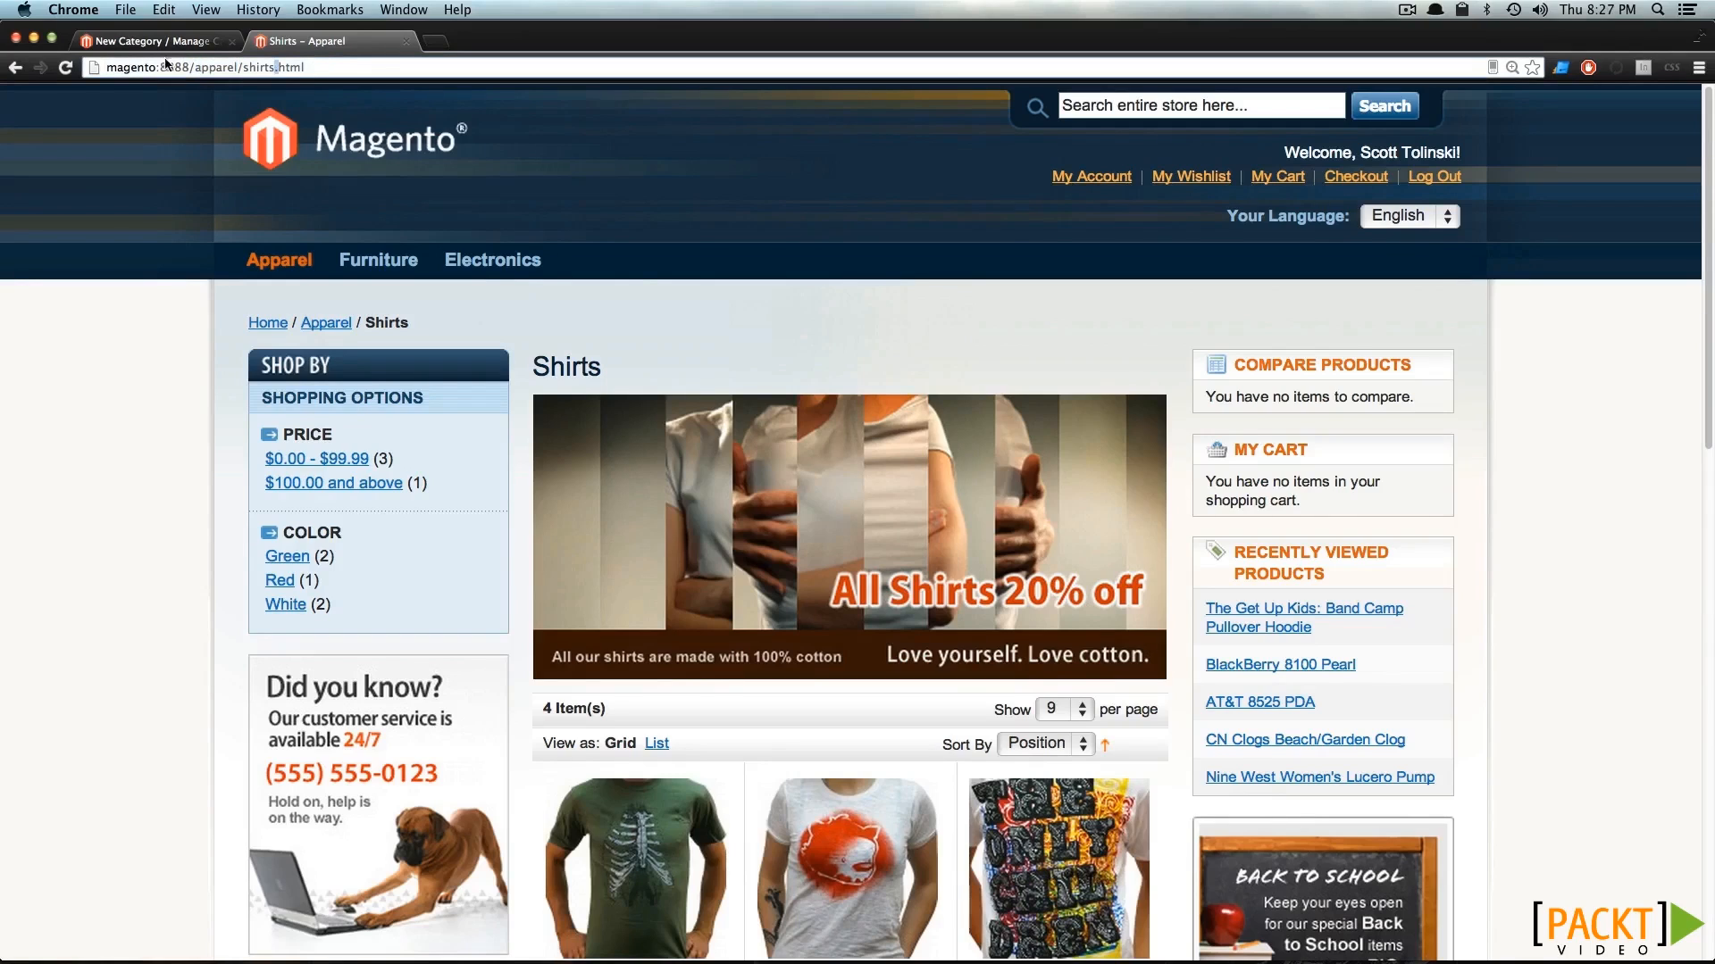
left_click(75, 198)
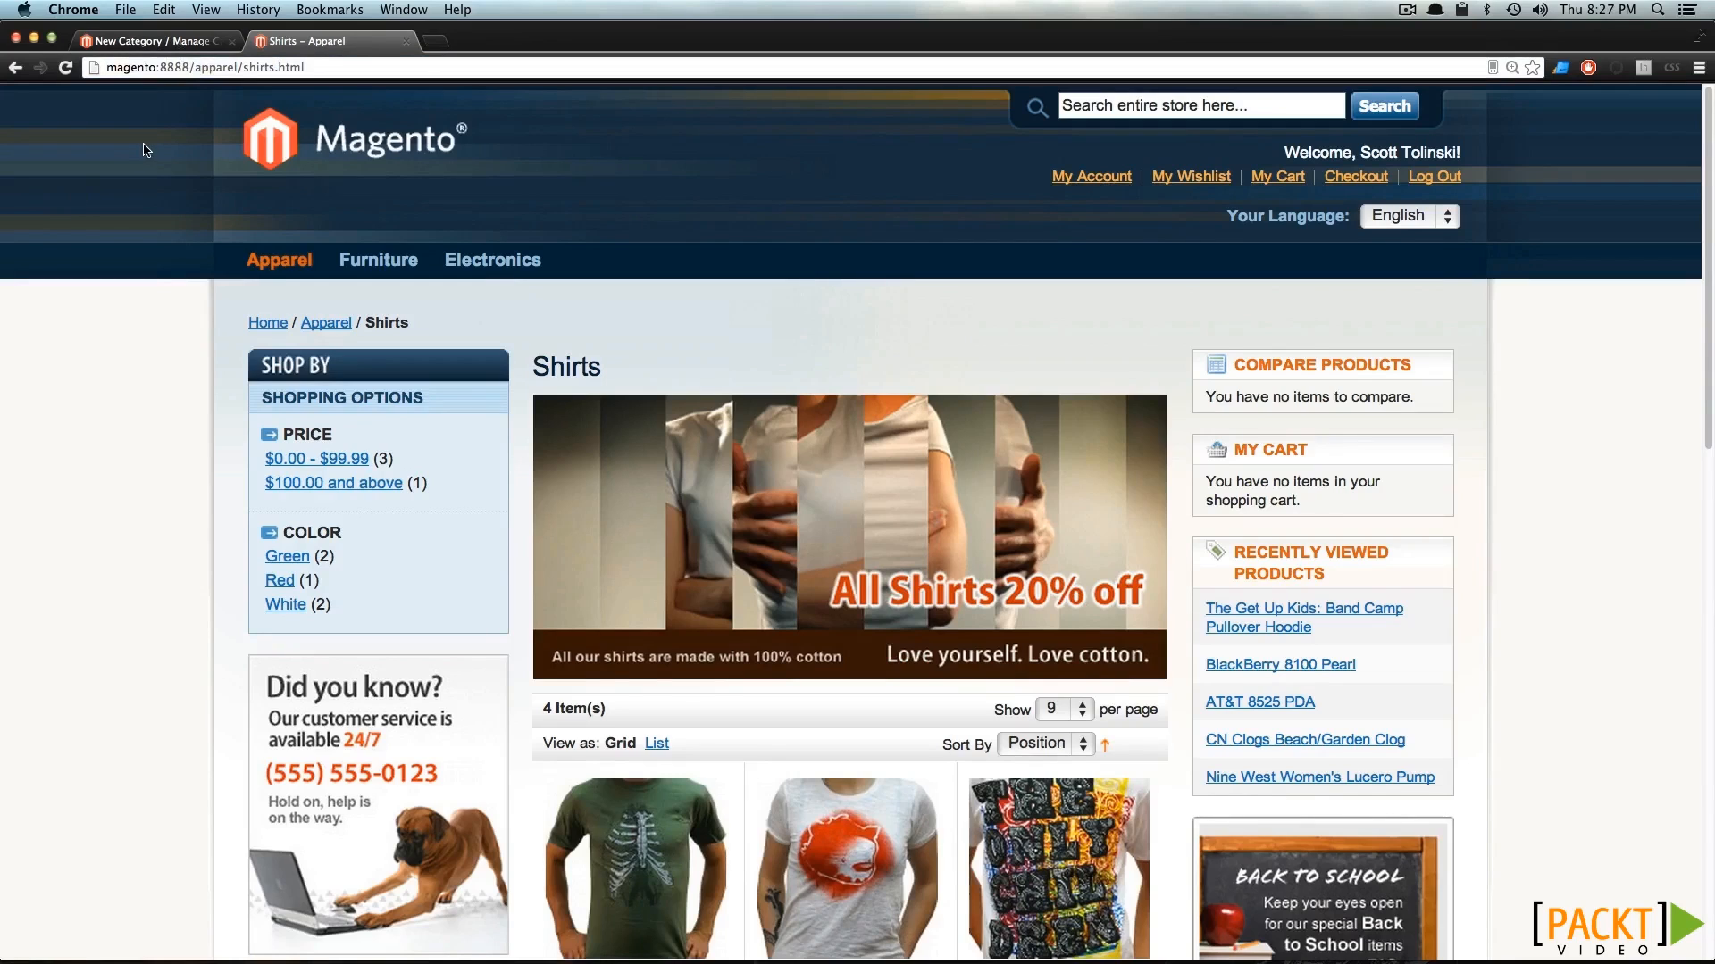
double_click(567, 369)
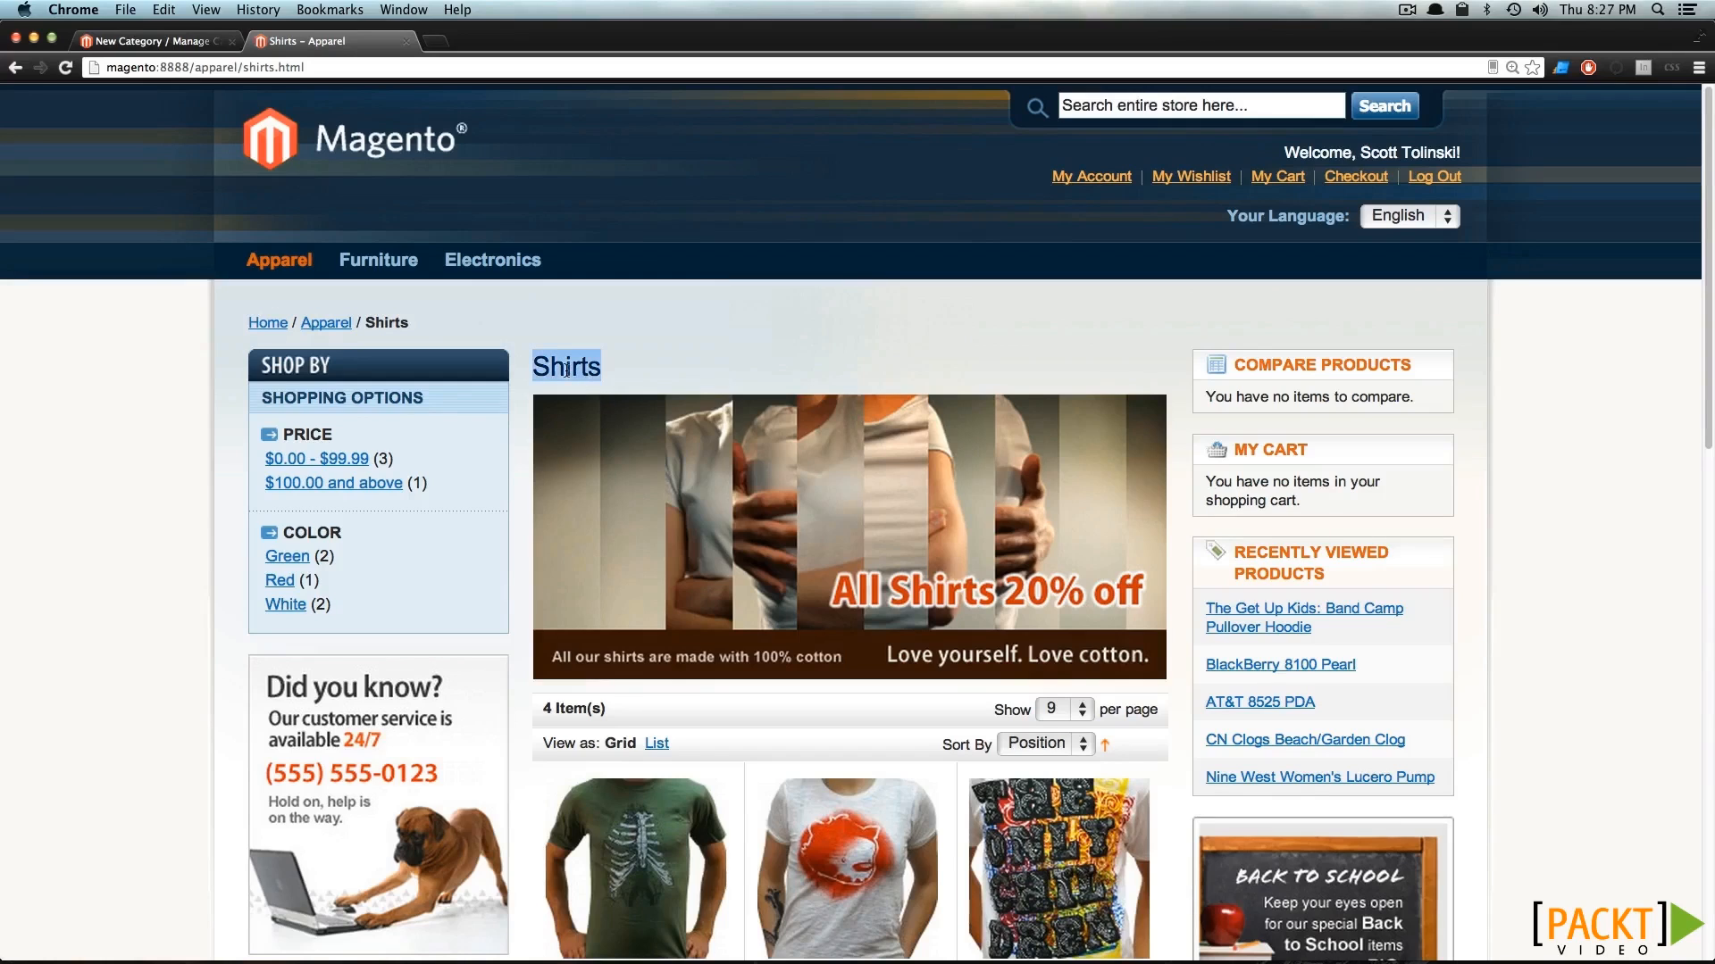
left_click(614, 341)
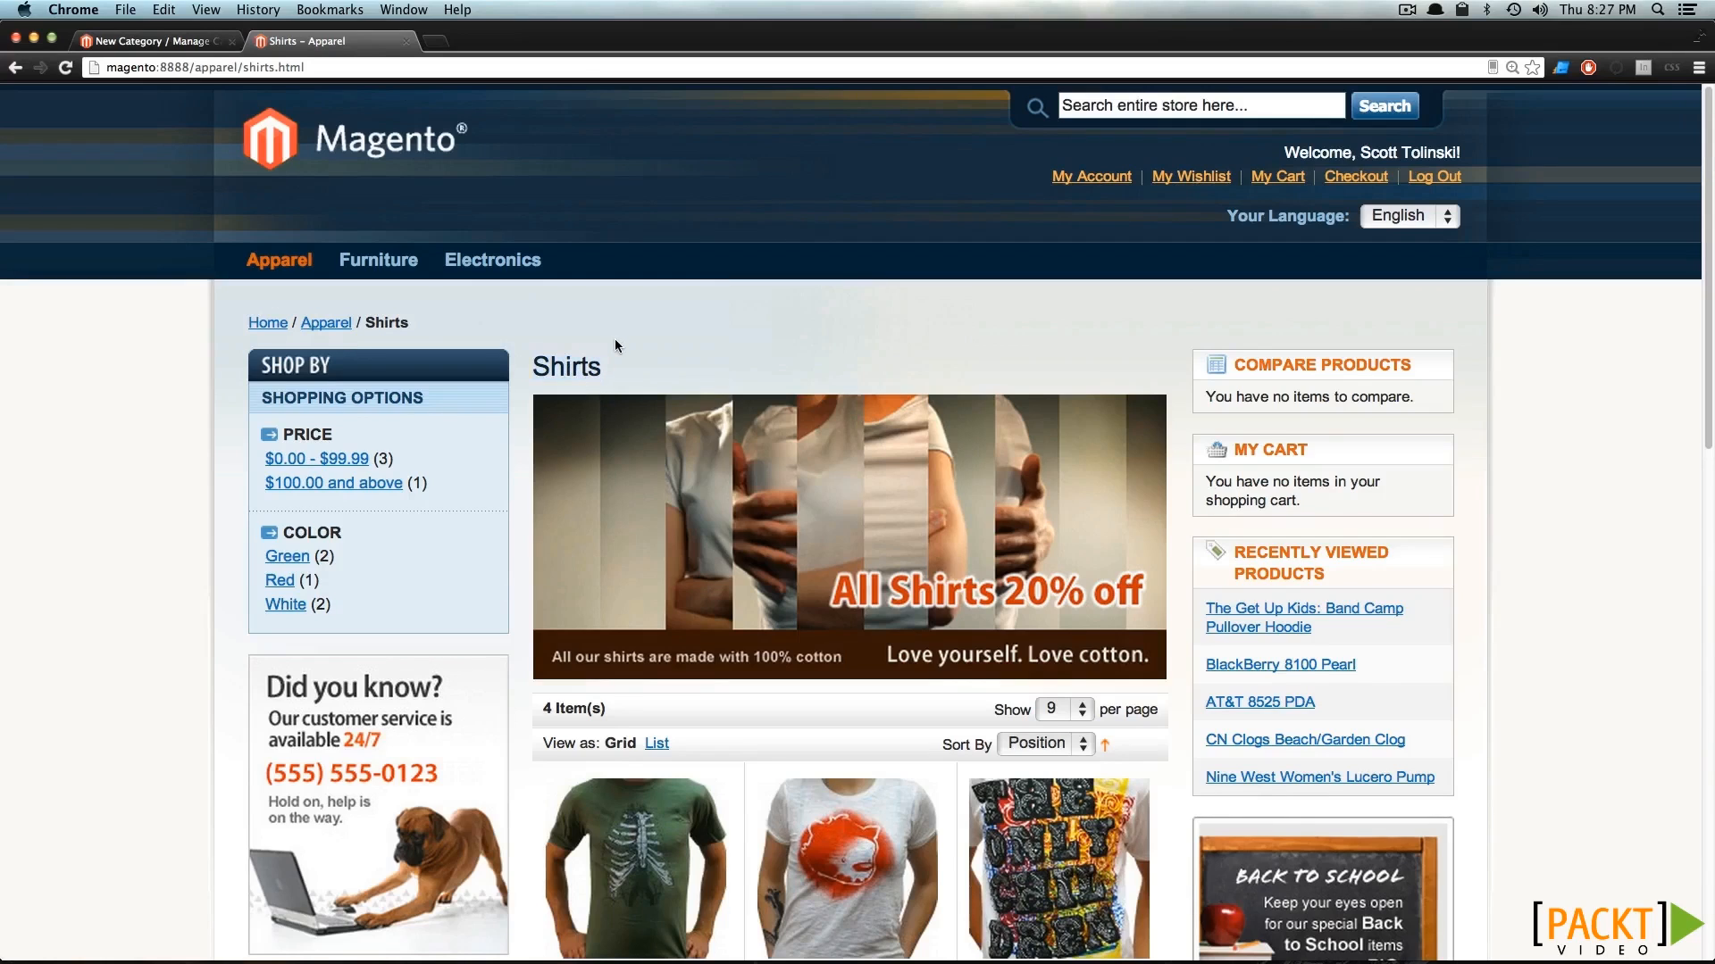
Change the Shirts category's URL key to all-shirts in its general information and save the category.
left_click(154, 41)
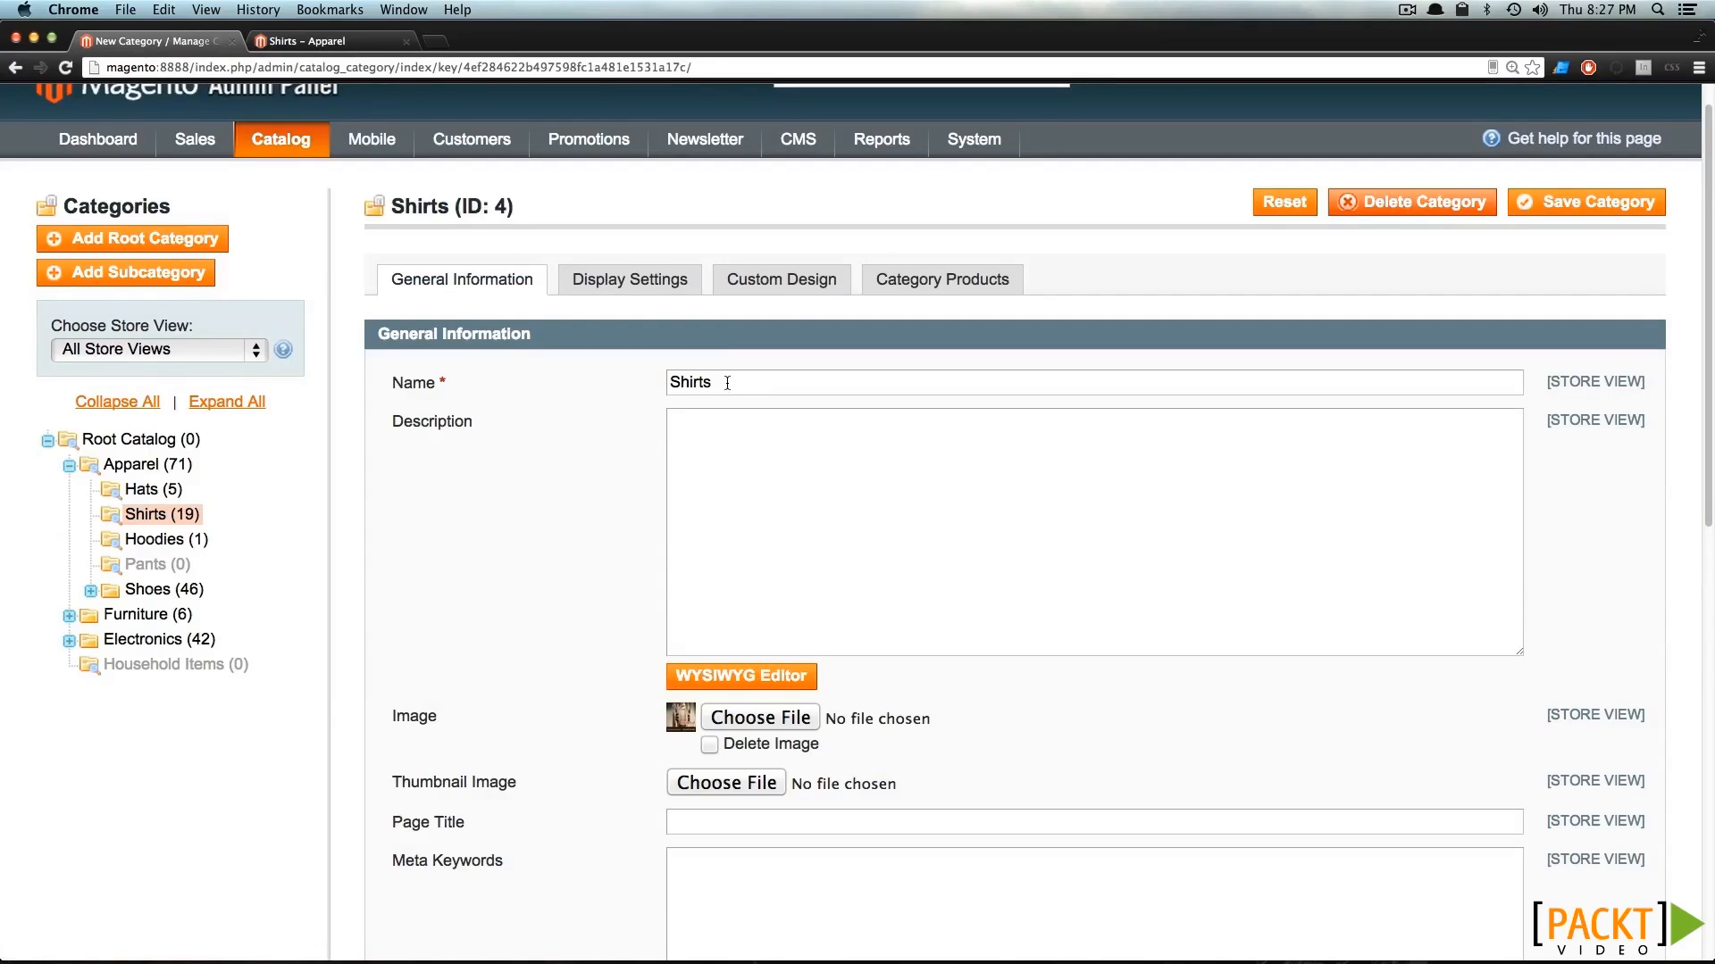
scroll(727, 383, "down", 3)
scroll(727, 383, "down", 10)
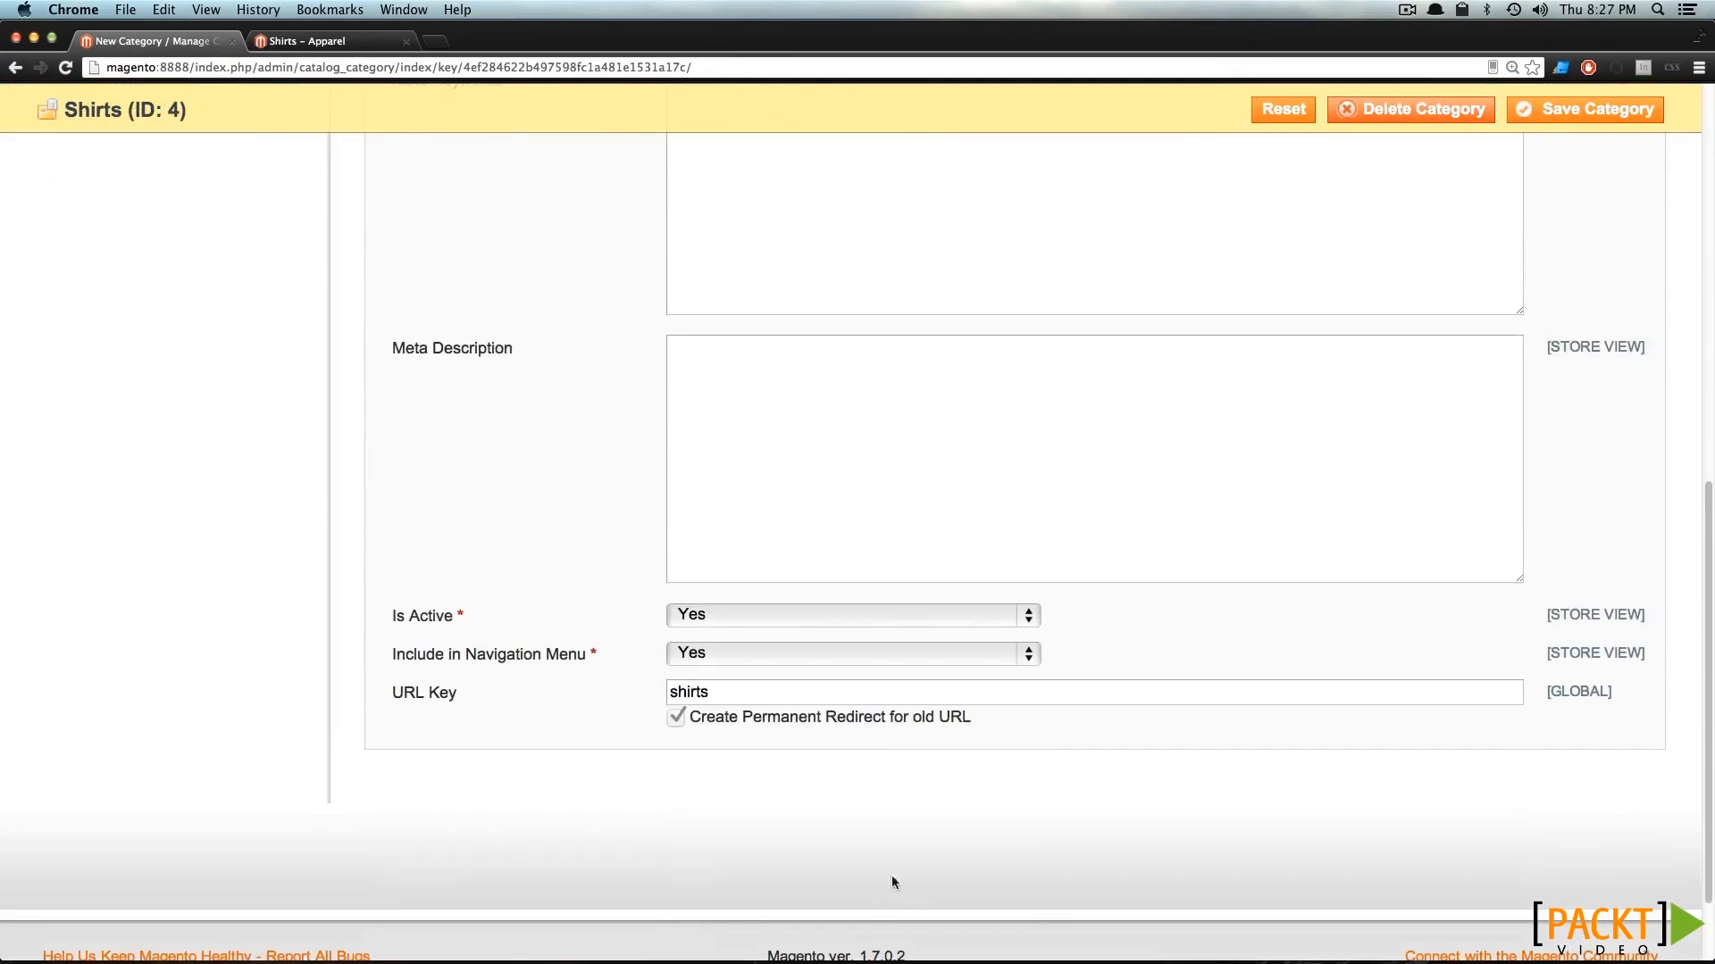
left_click(691, 684)
left_click(670, 693)
type("all-")
left_click(1571, 116)
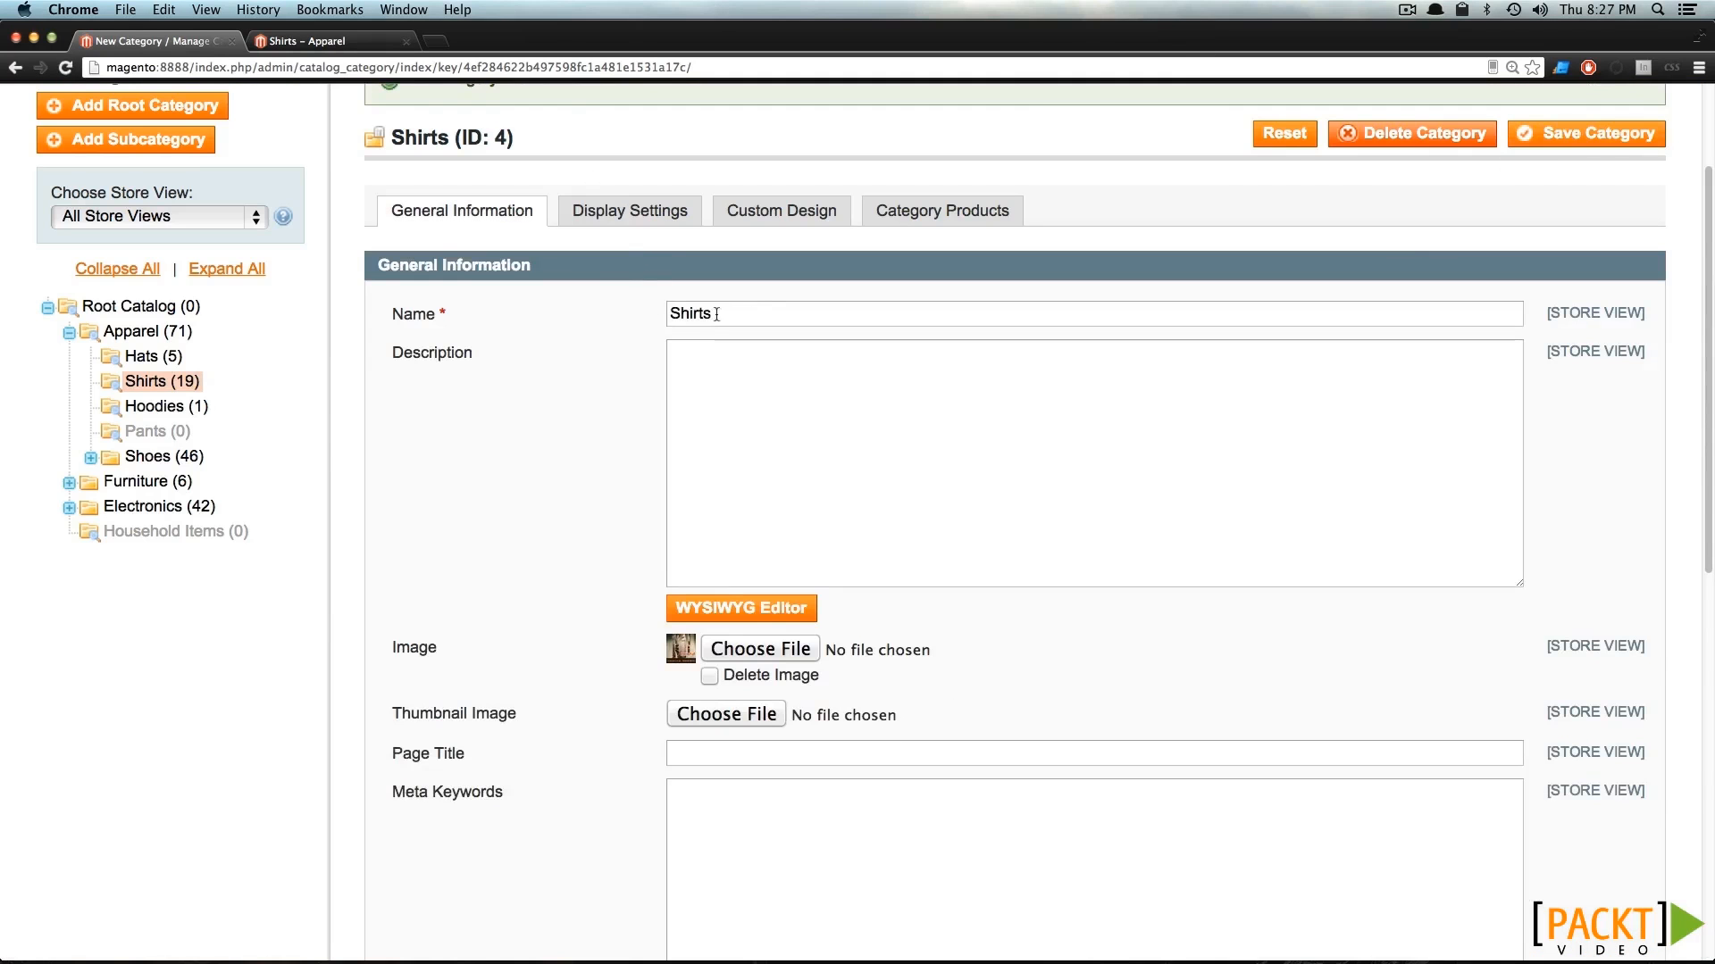
Reload the Shirts storefront page and check the last part of its address against the category's URL key.
left_click(299, 41)
key("super+r")
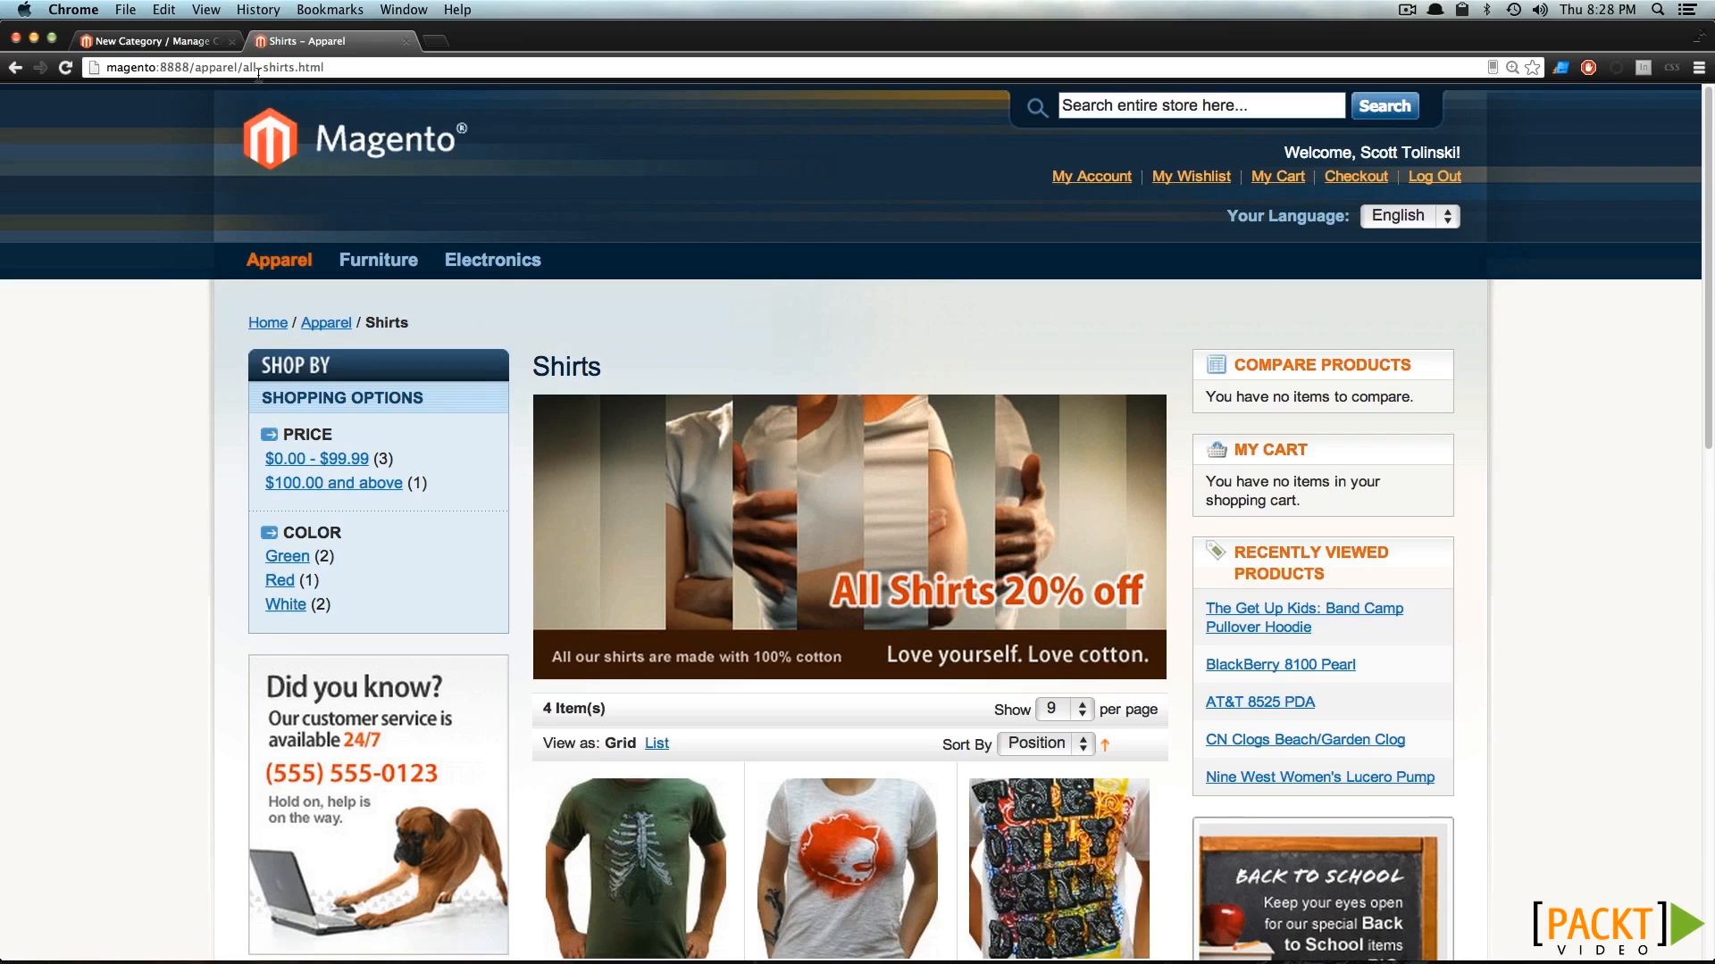
left_click_drag(245, 69, 415, 66)
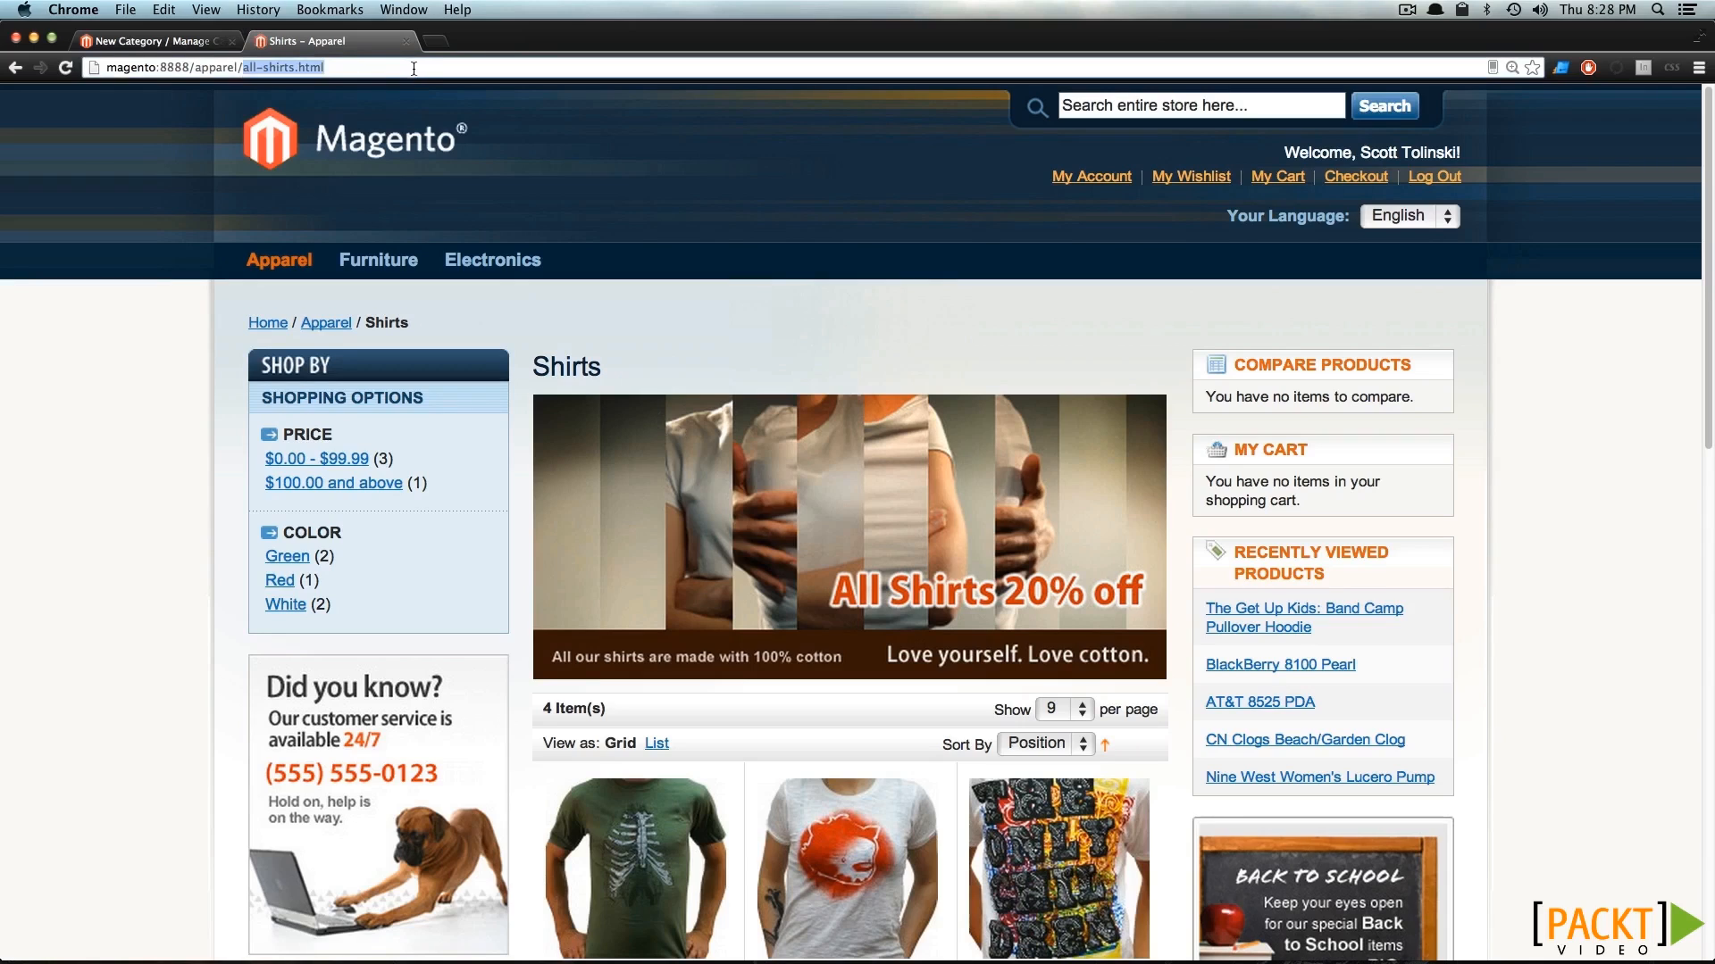
Review the Shirts general information in the admin panel, and open Shirts from the storefront's Apparel navigation to check its link.
left_click(151, 41)
scroll(679, 574, "down", 10)
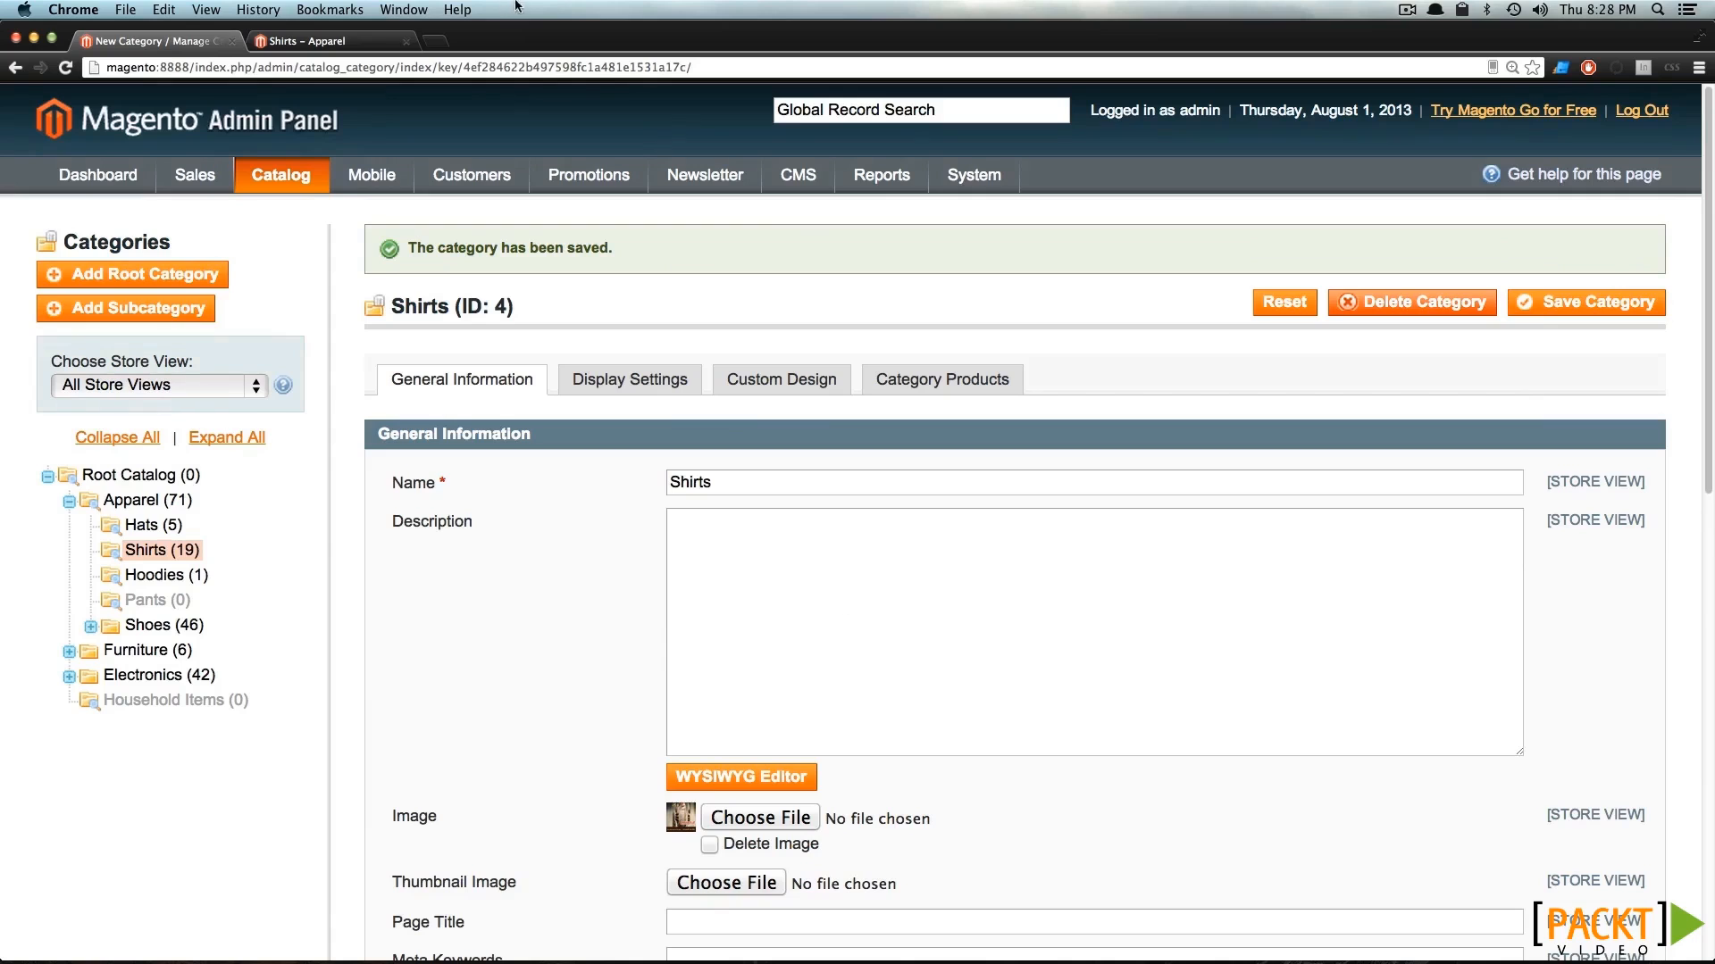
left_click(254, 40)
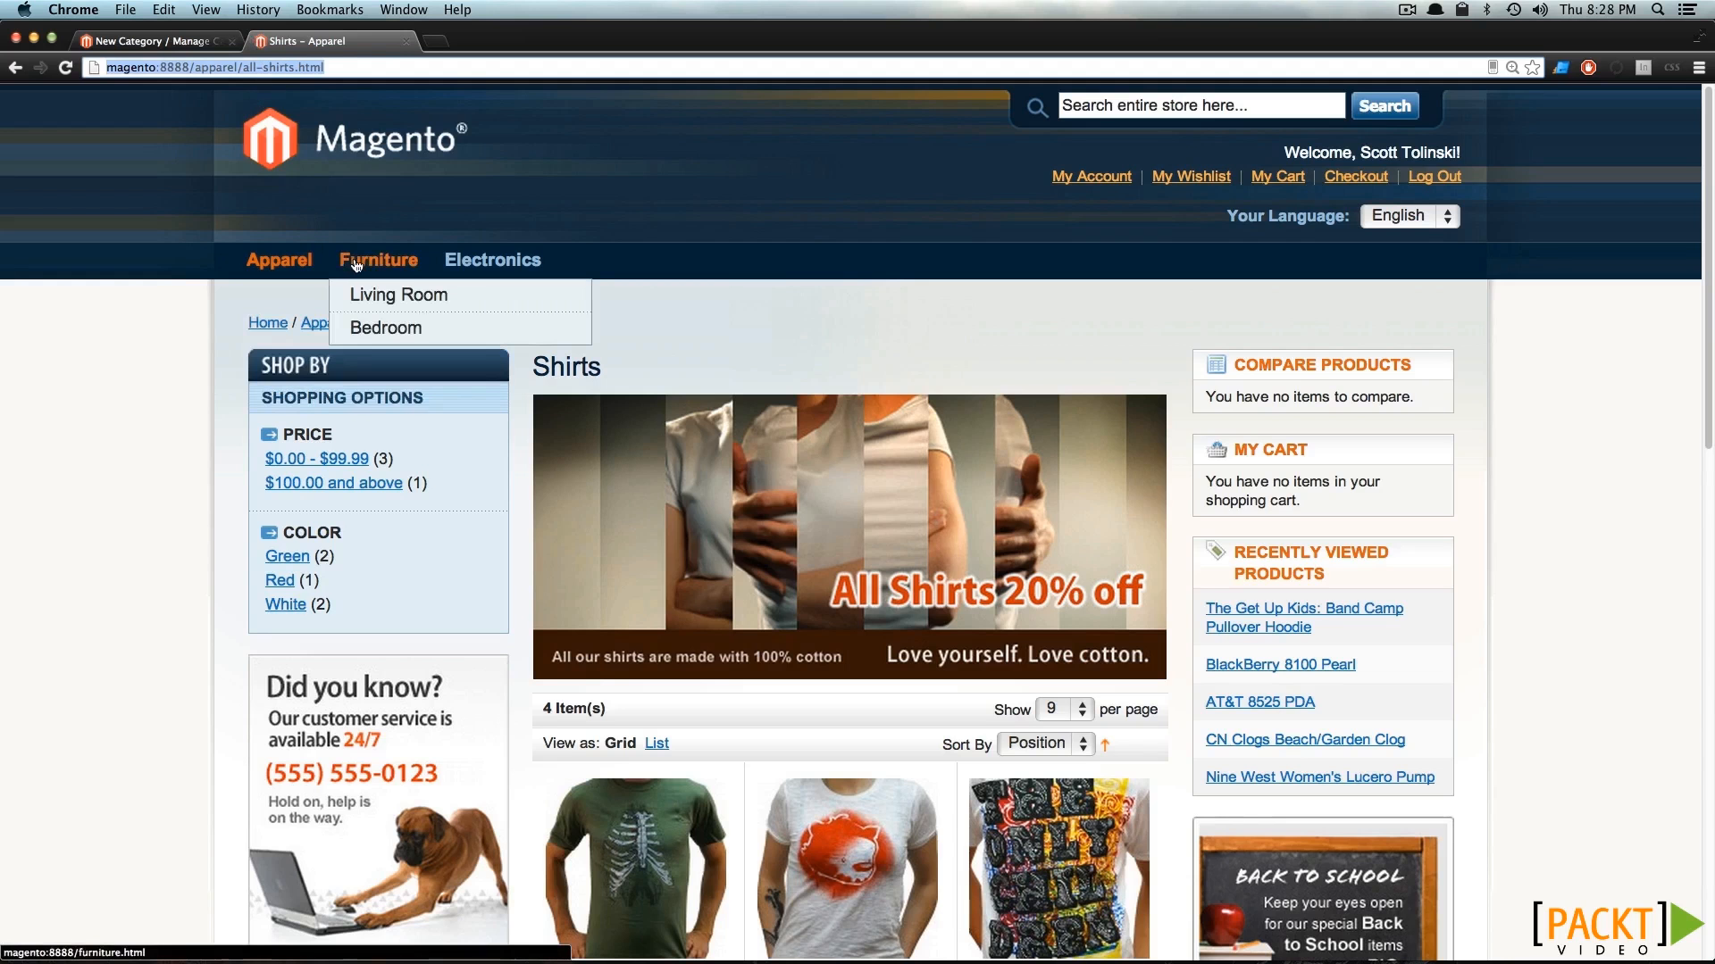
mouse_move(272, 268)
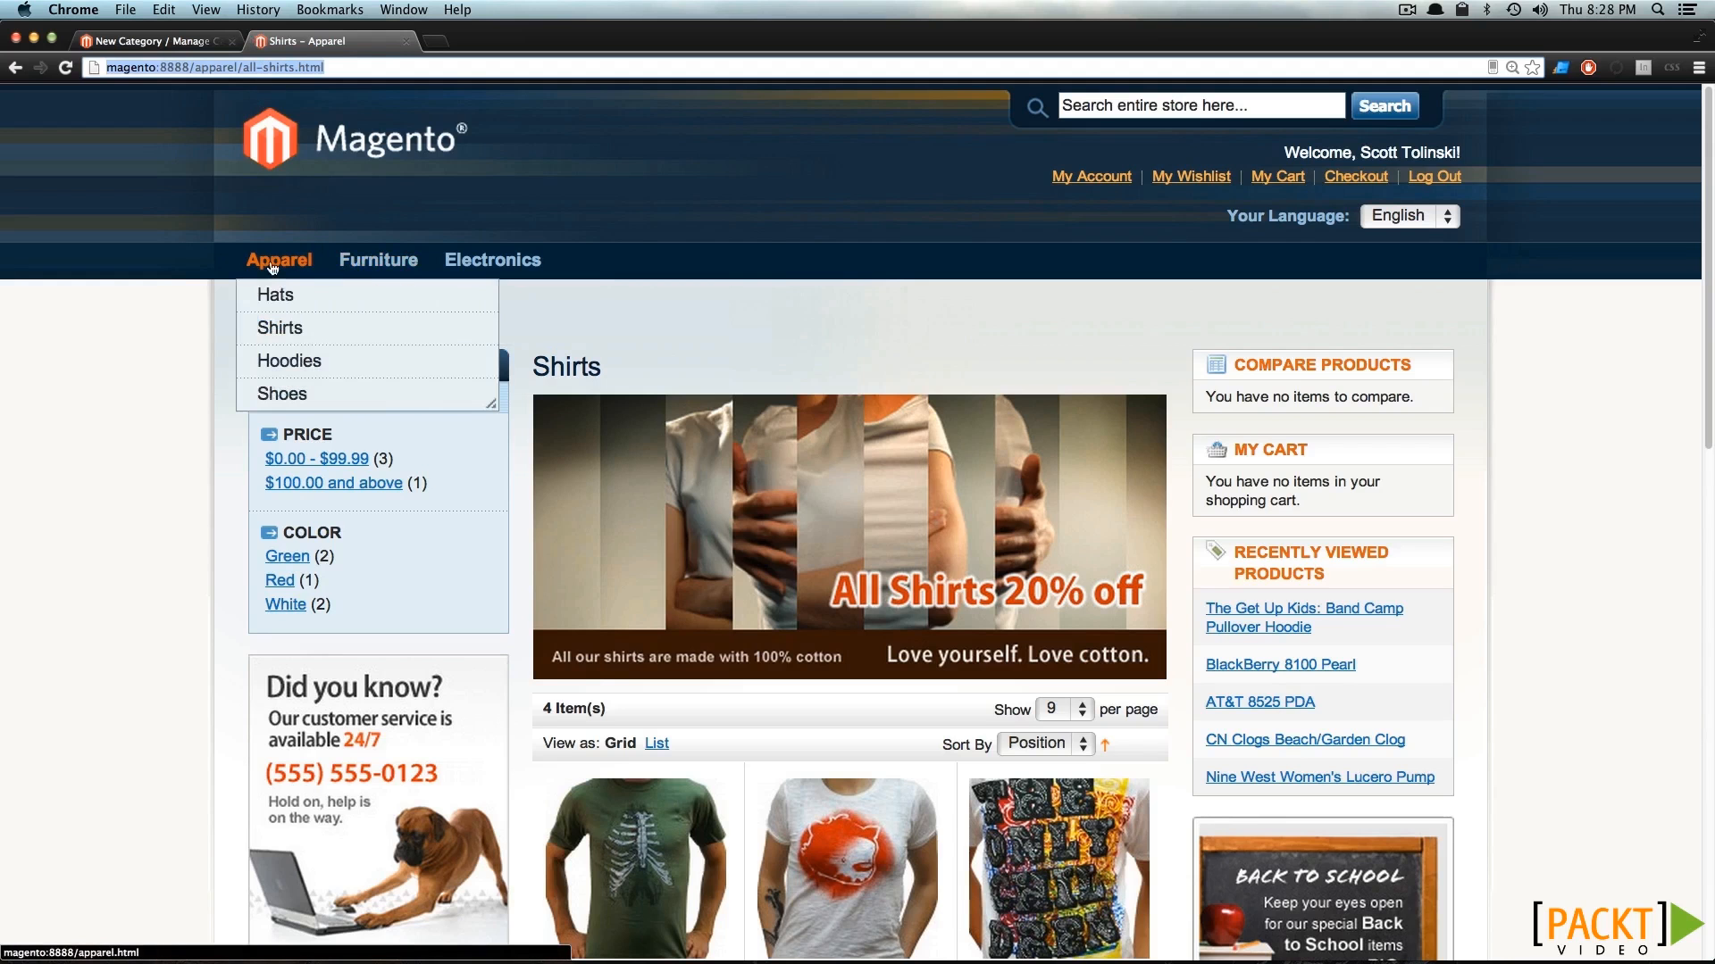
left_click(289, 333)
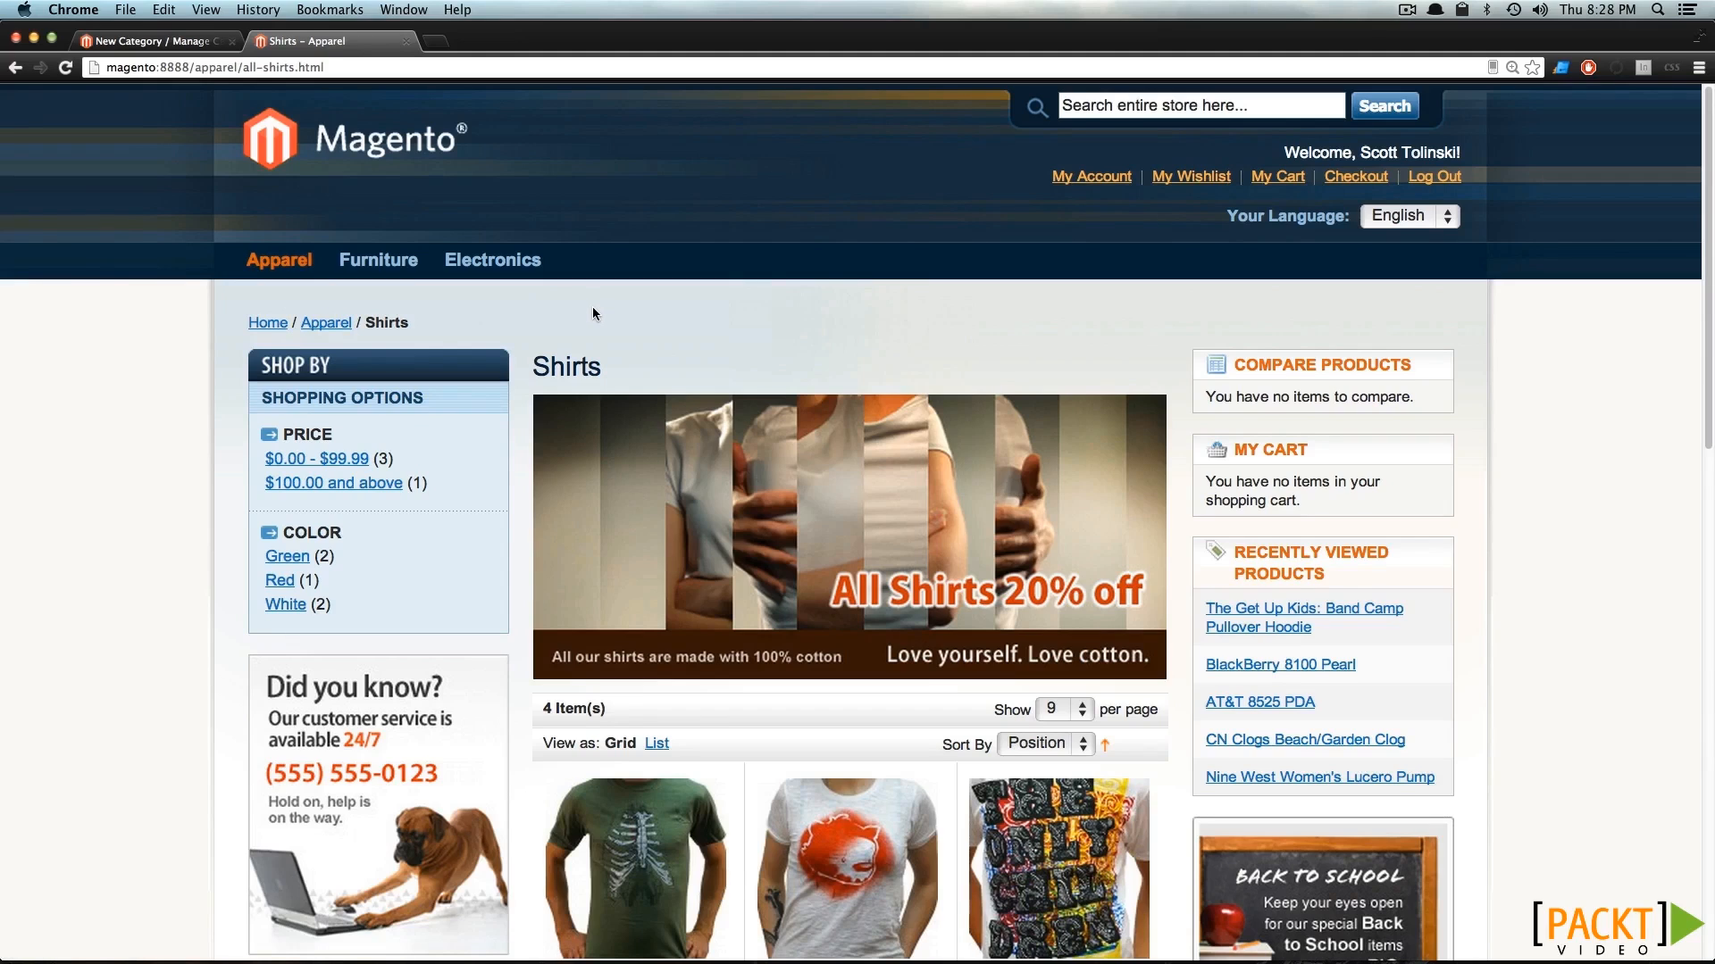
Return to the Shirts category in the admin panel and collapse the Apparel branch of the category tree.
left_click(207, 45)
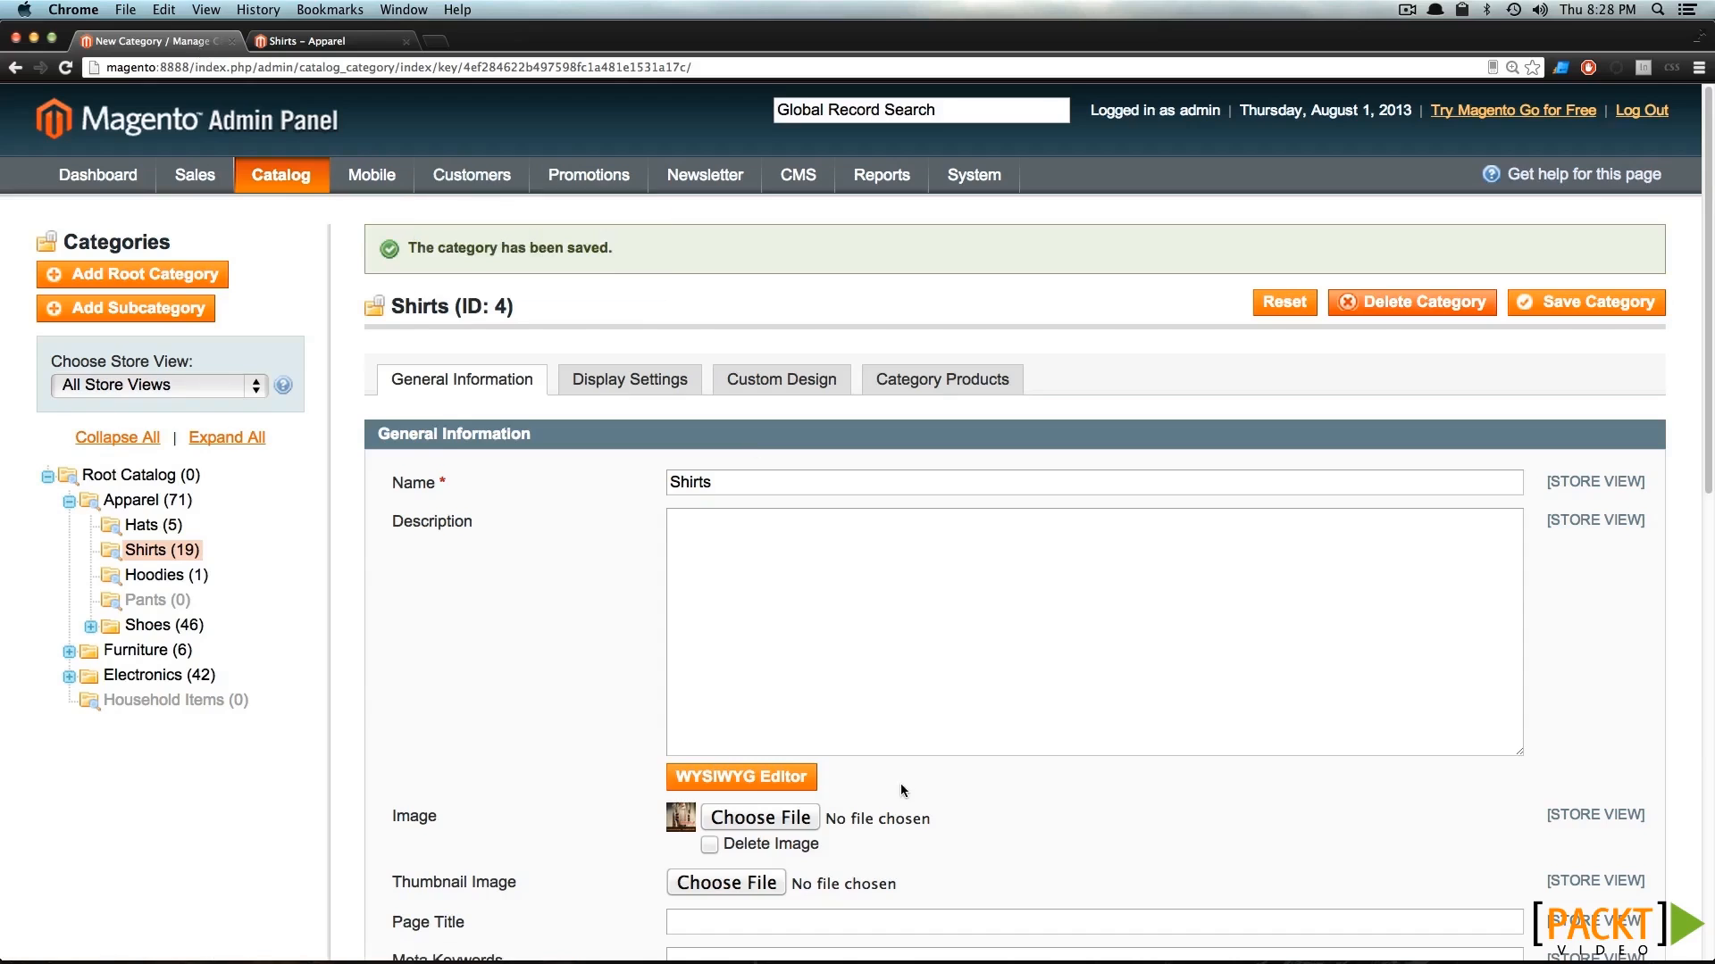
scroll(900, 785, "down", 10)
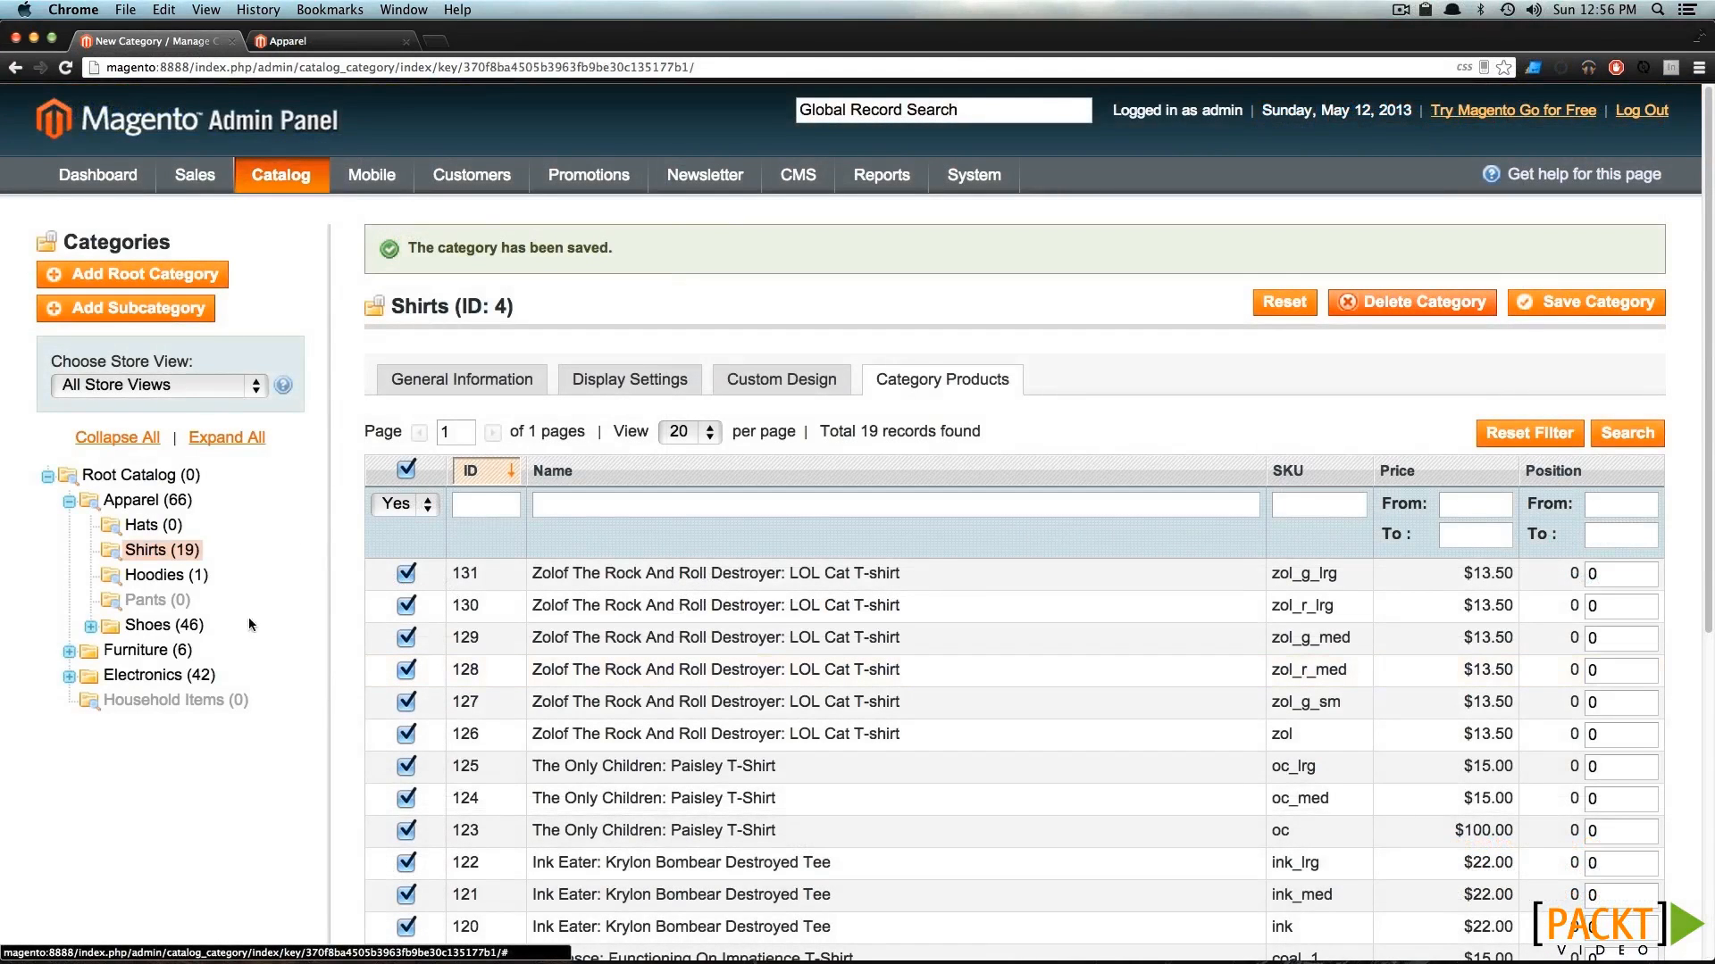
left_click(69, 503)
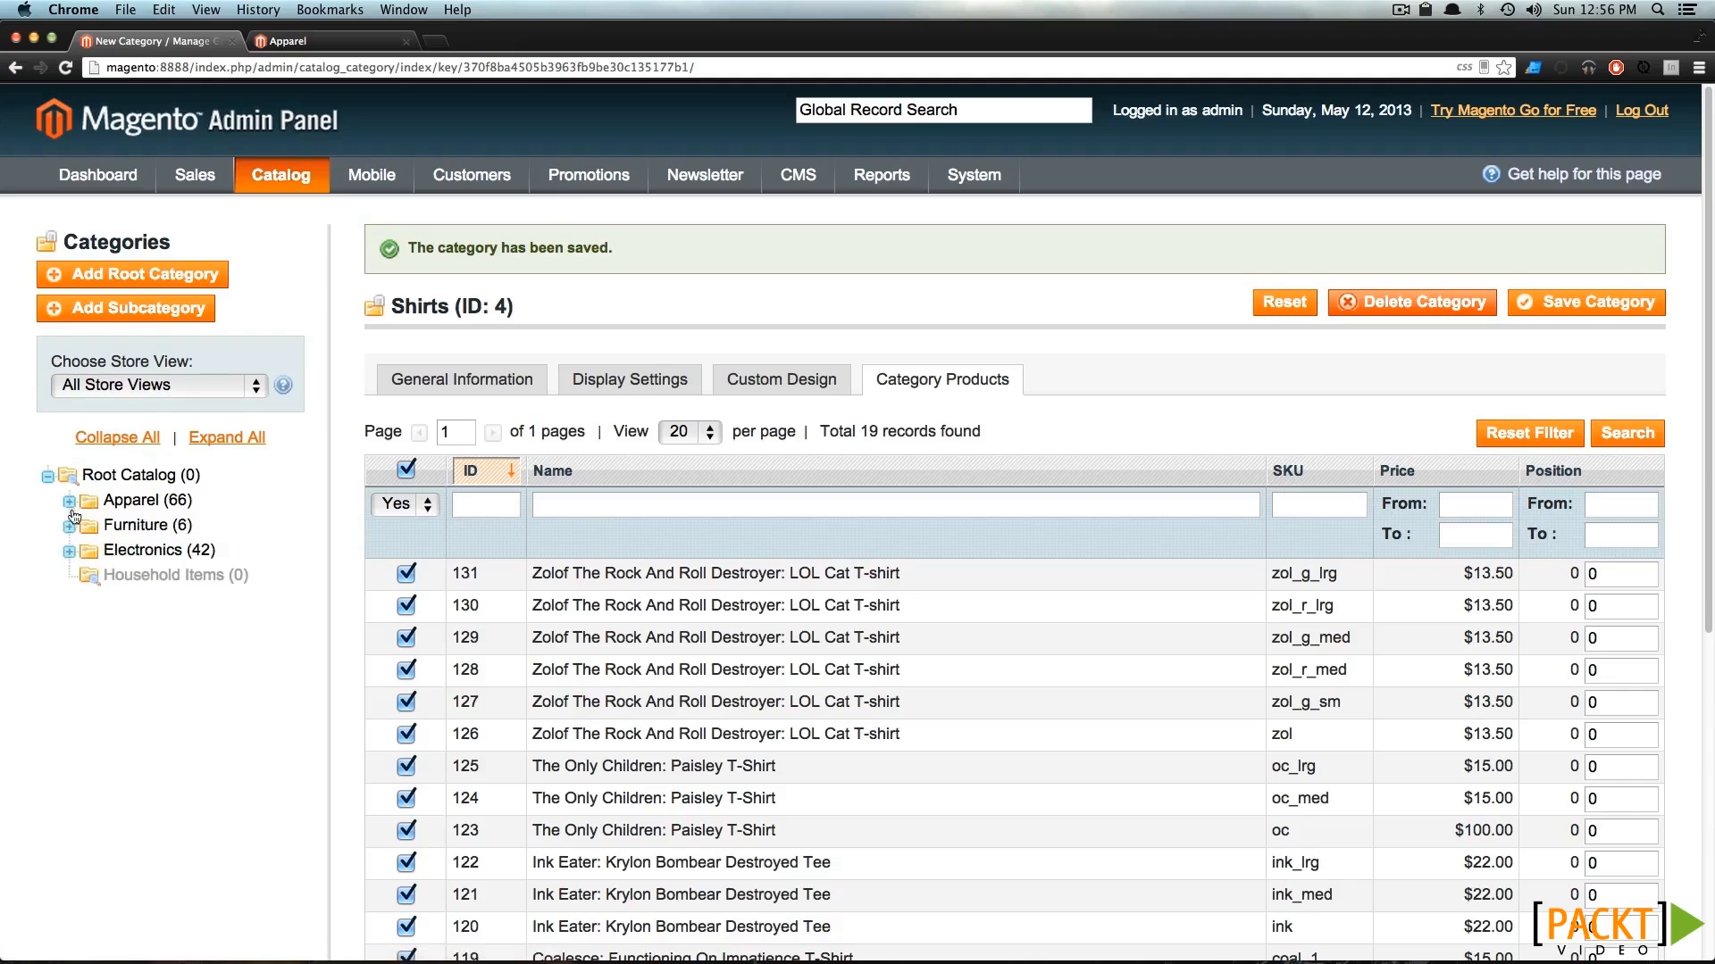